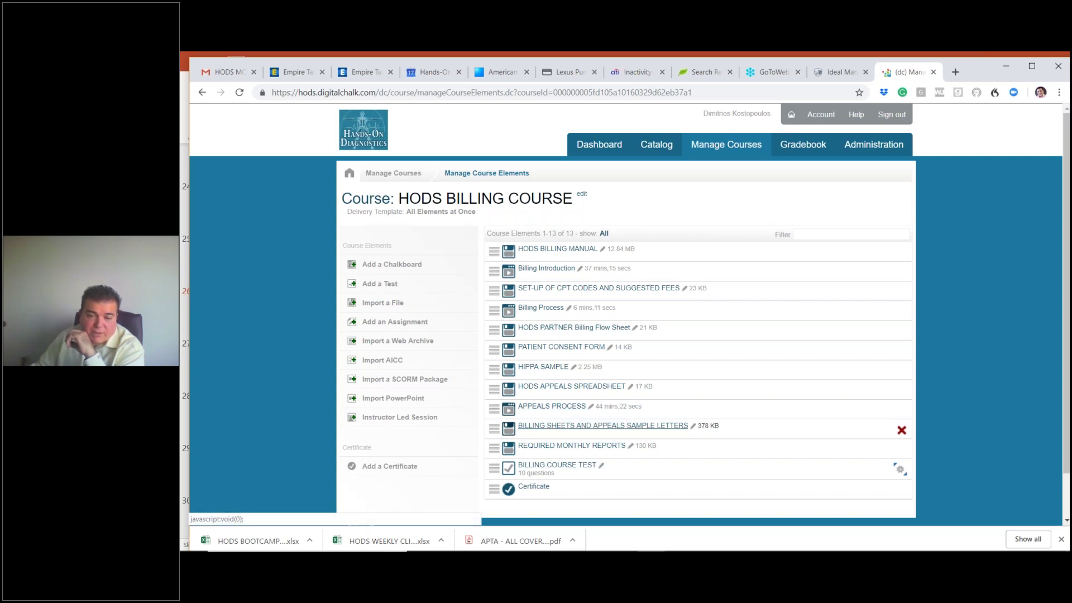
Open the HODS APPEALS SPREADSHEET file from the billing course in Excel and enable editing.
{"action": "left_click", "coordinate": [561, 388]}
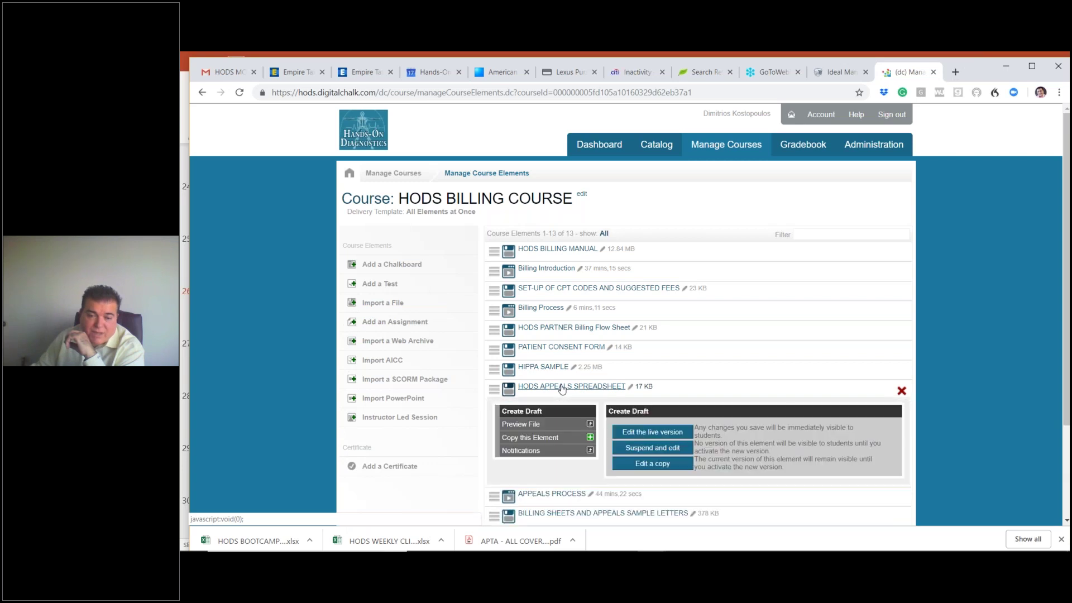
{"action": "left_click", "coordinate": [519, 425]}
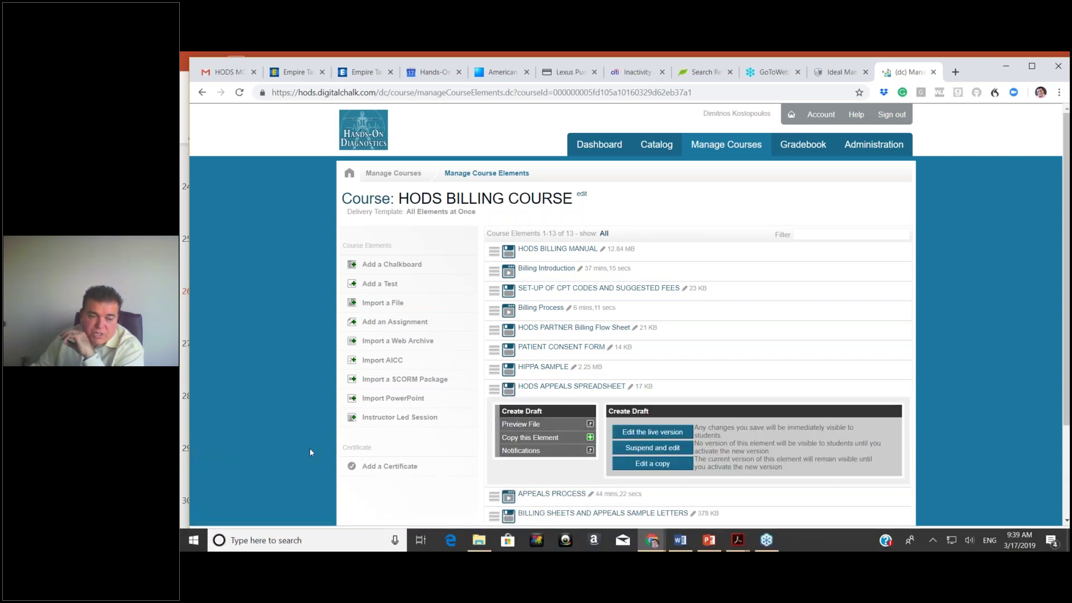
{"action": "left_click", "coordinate": [272, 540]}
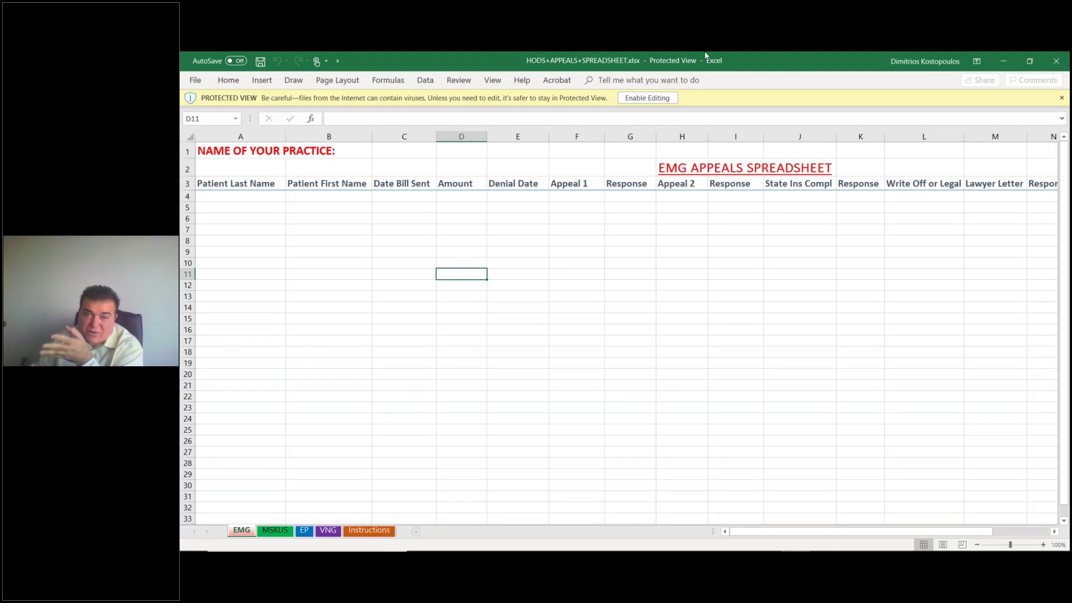
{"action": "left_click", "coordinate": [648, 98]}
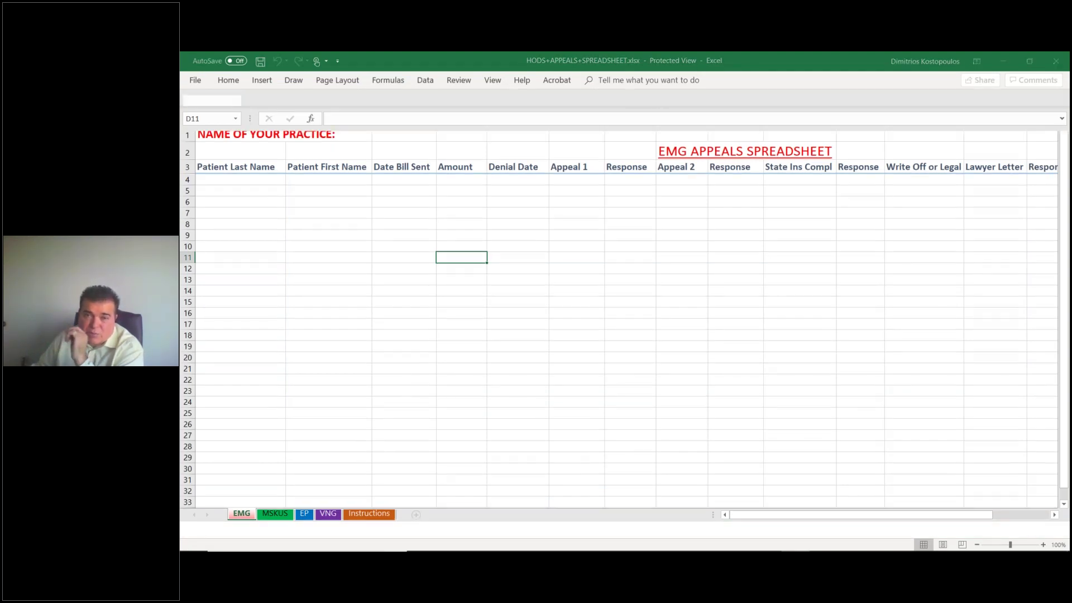
Switch back to the billing course page in Chrome and open a preview of the APPEALS PROCESS video.
{"action": "mouse_move", "coordinate": [536, 547]}
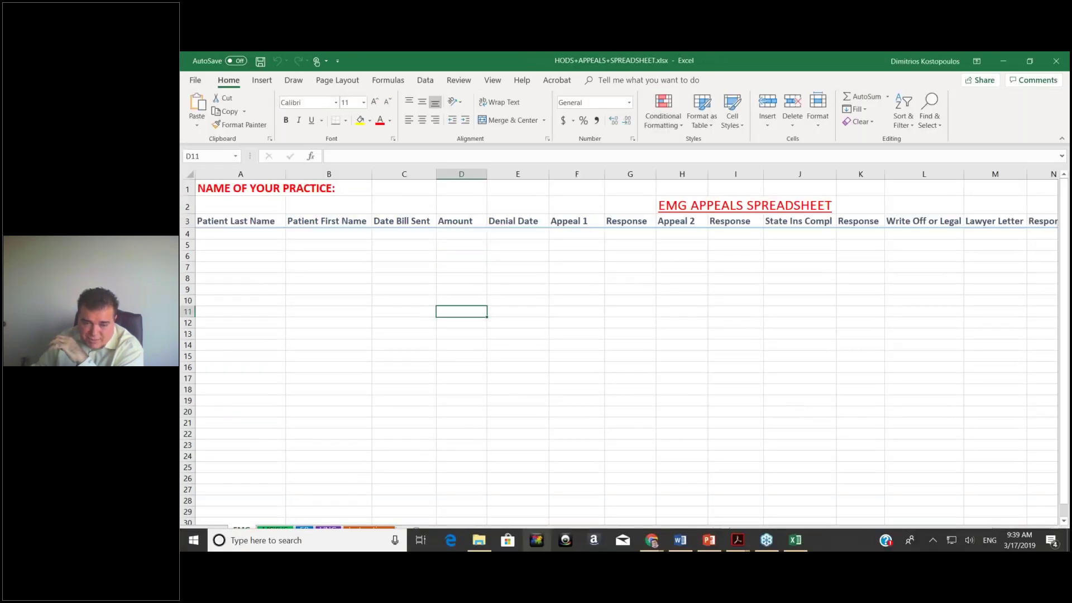
{"action": "mouse_move", "coordinate": [655, 545]}
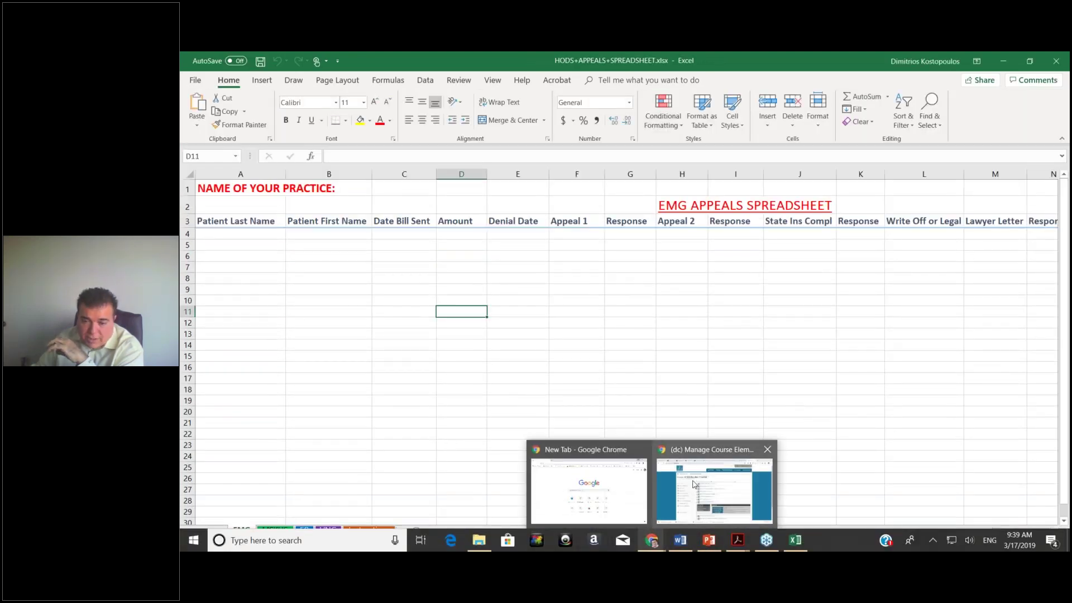
{"action": "left_click", "coordinate": [695, 485]}
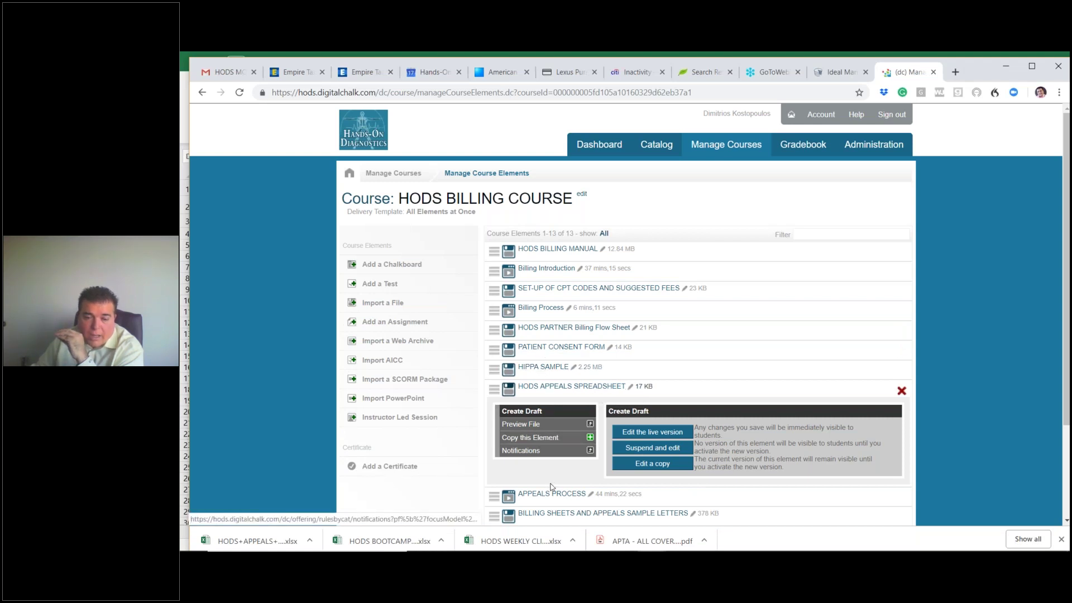
{"action": "left_click", "coordinate": [508, 498]}
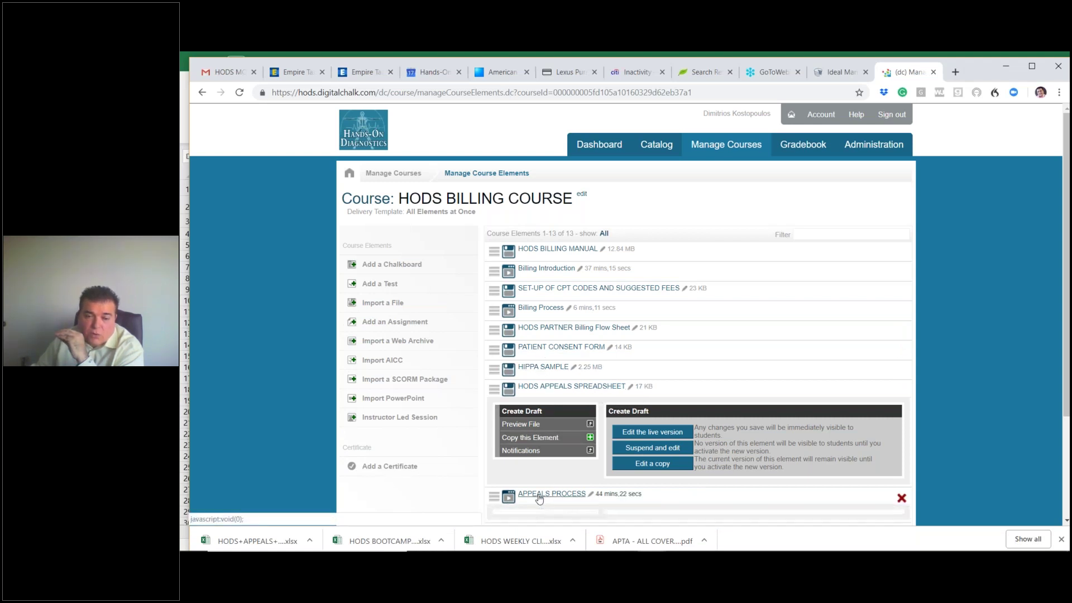
{"action": "scroll", "coordinate": [509, 497], "scroll_direction": "down", "scroll_amount": 3}
{"action": "left_click", "coordinate": [543, 363]}
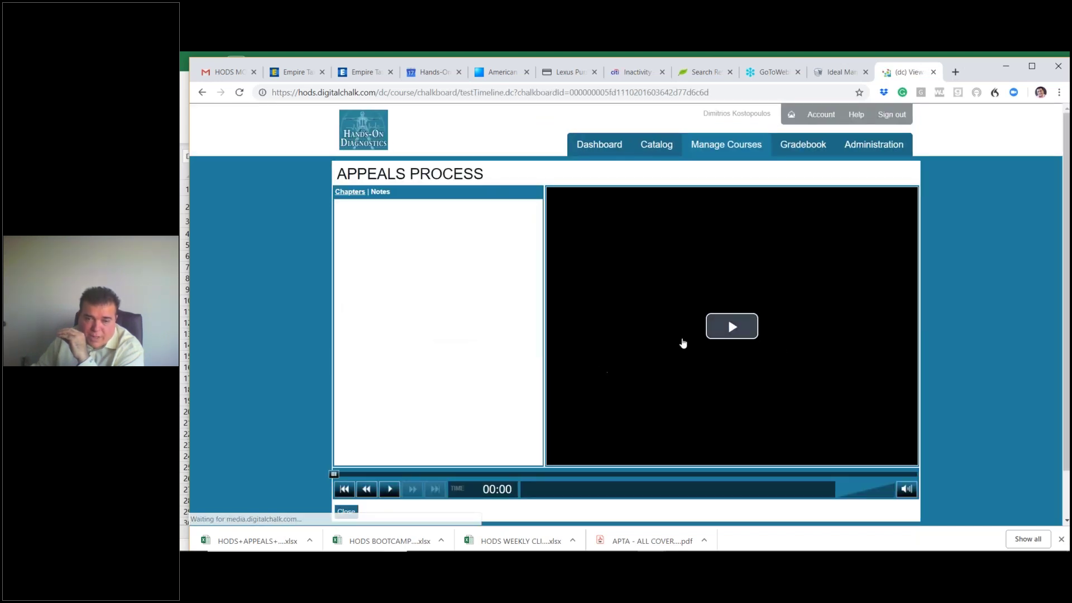
Play the APPEALS PROCESS video with its sound muted and pause it at 00:11, past the title sequence.
{"action": "left_click", "coordinate": [720, 326]}
{"action": "scroll", "coordinate": [627, 397], "scroll_direction": "down", "scroll_amount": 1}
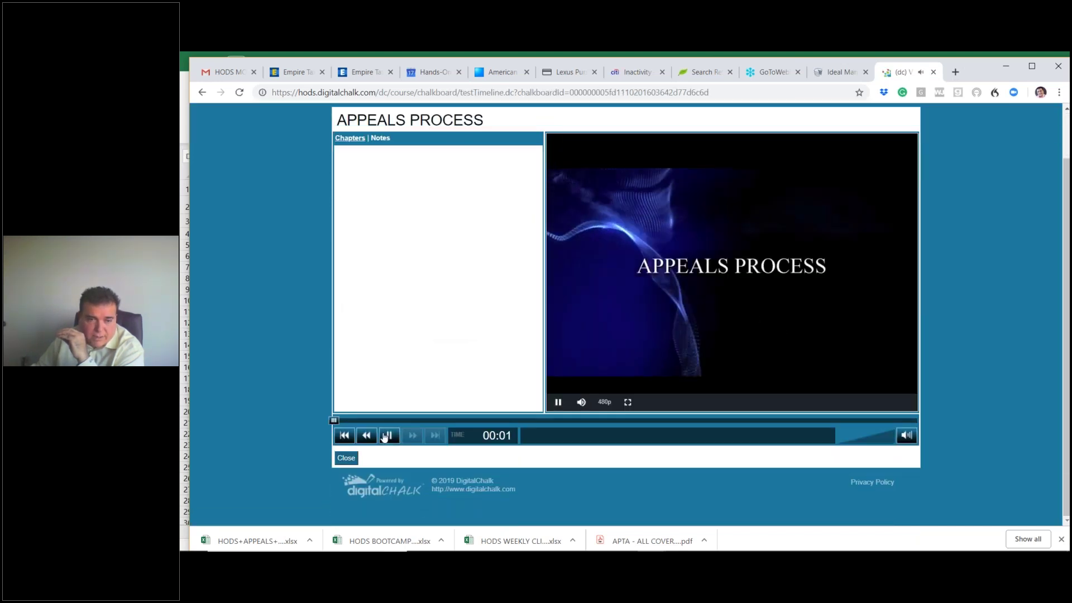
{"action": "left_click", "coordinate": [581, 402]}
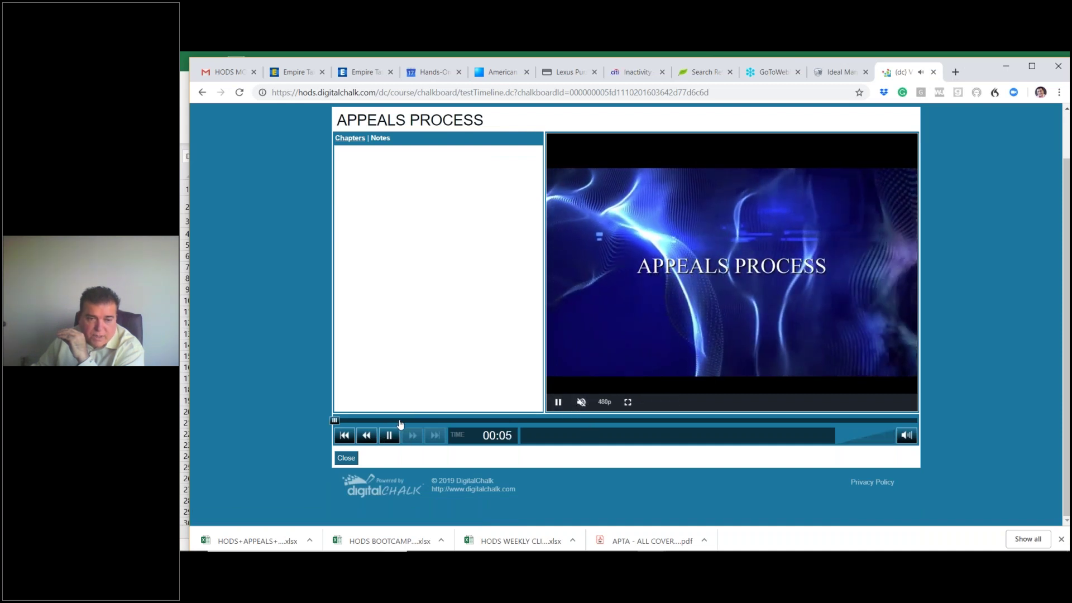
{"action": "left_click", "coordinate": [338, 422]}
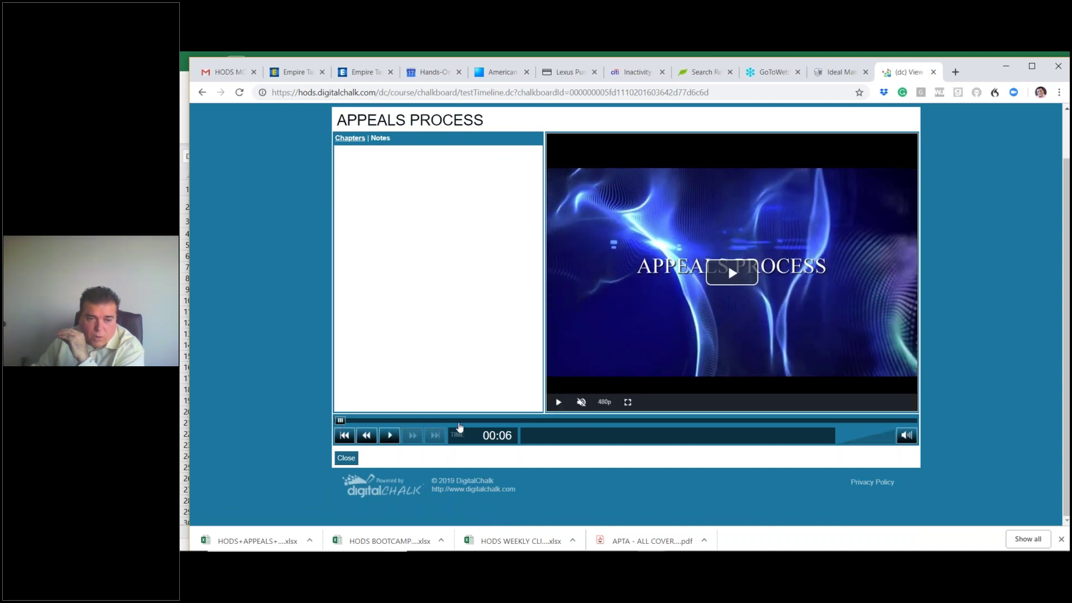
{"action": "left_click", "coordinate": [434, 424]}
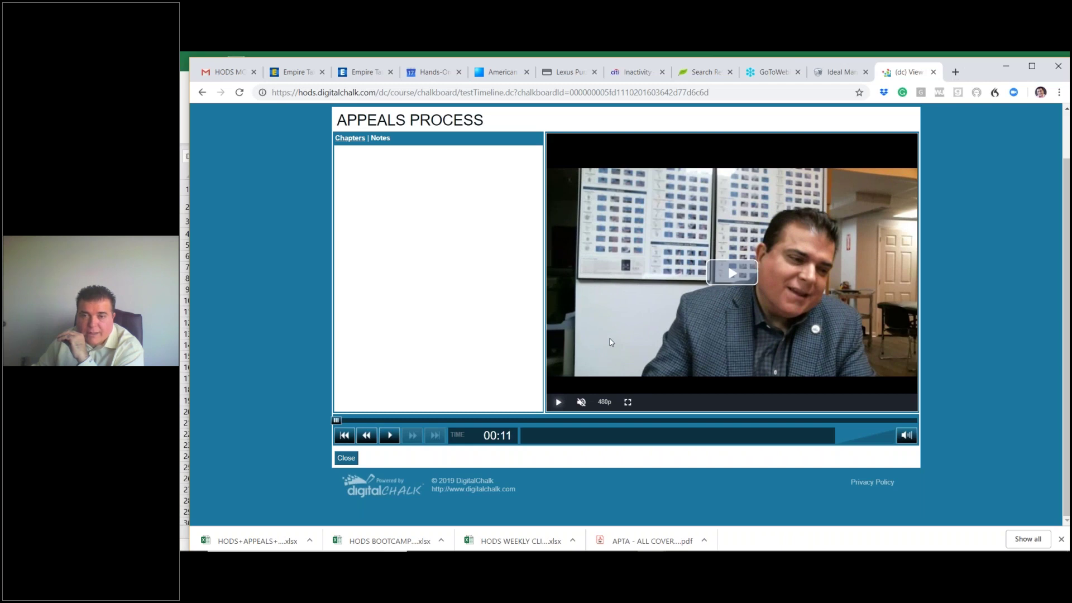
{"action": "scroll", "coordinate": [603, 441], "scroll_direction": "up", "scroll_amount": 1}
{"action": "left_click", "coordinate": [603, 441]}
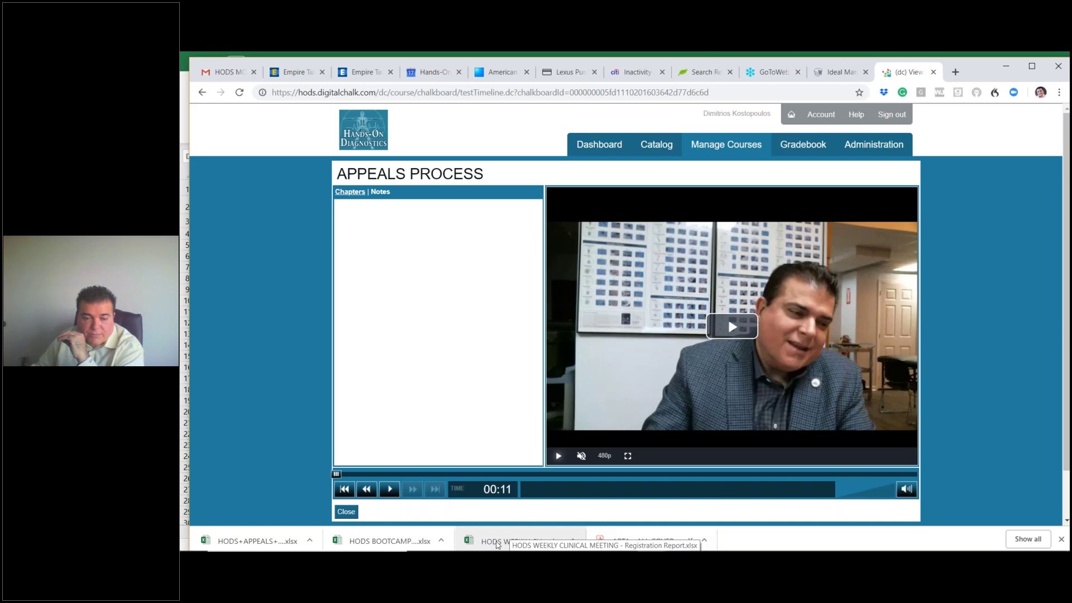
Switch to the appeals spreadsheet in Excel and display its Instructions sheet from the first column.
{"action": "left_click", "coordinate": [254, 540]}
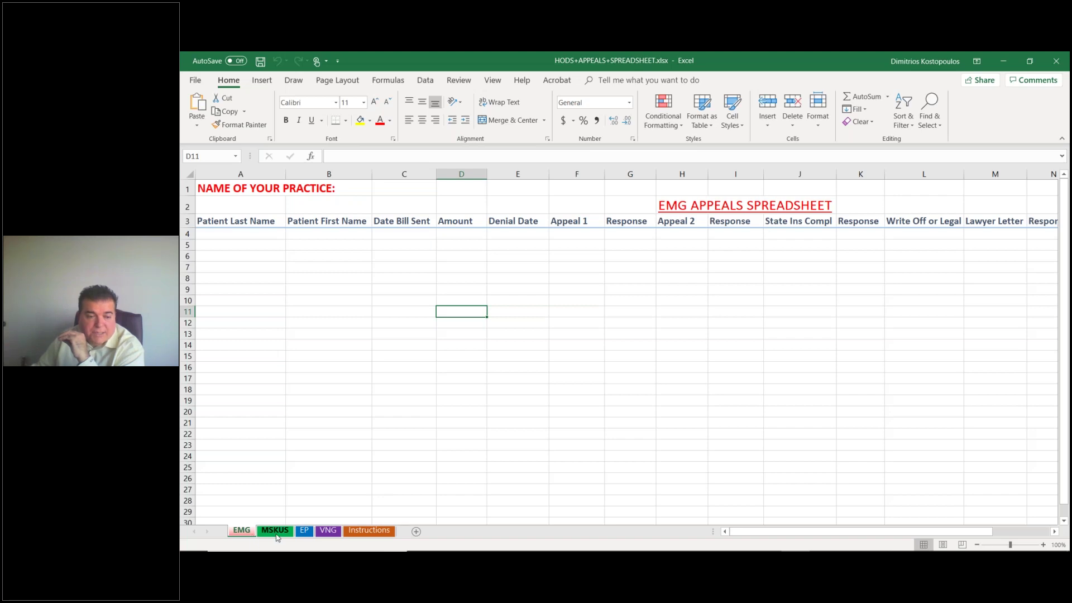
{"action": "left_click", "coordinate": [370, 531]}
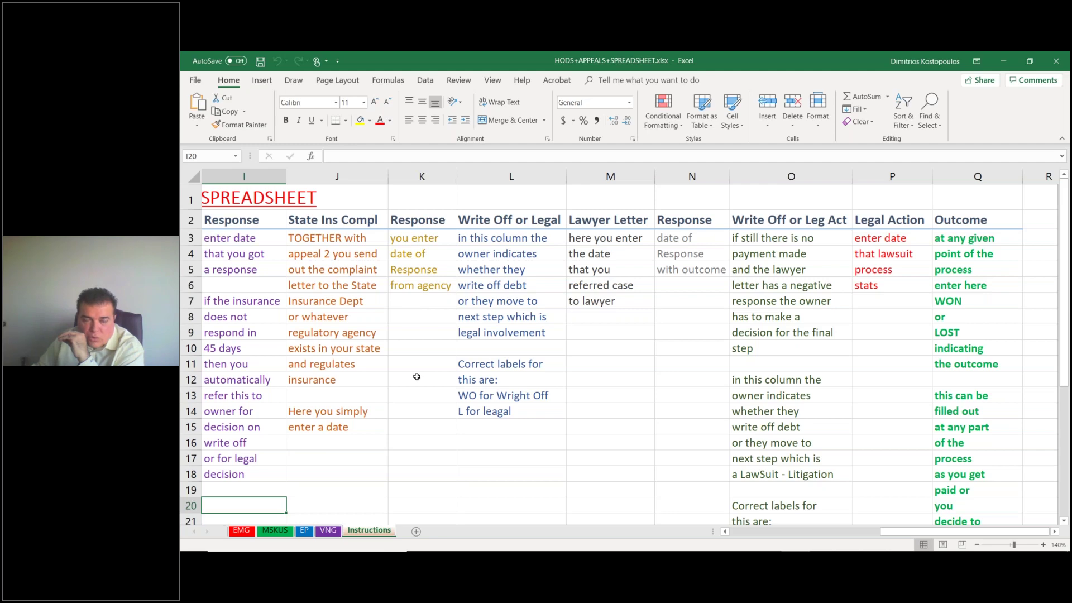
{"action": "left_click", "coordinate": [724, 531]}
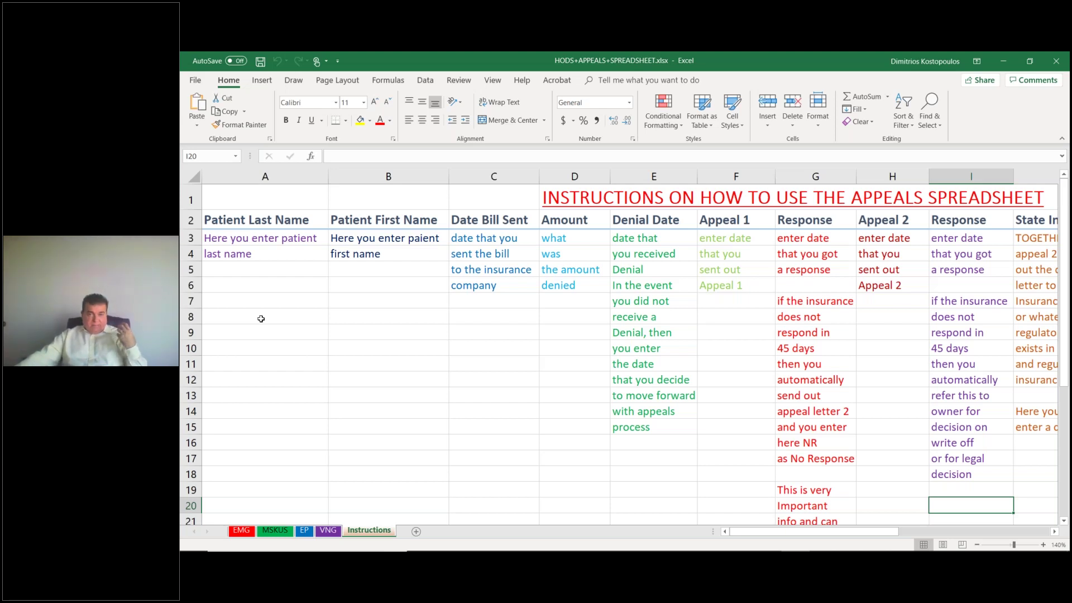
Highlight the first instruction cells for last name, first name, bill date and amount, A3 to D3, in yellow.
{"action": "left_click", "coordinate": [240, 240]}
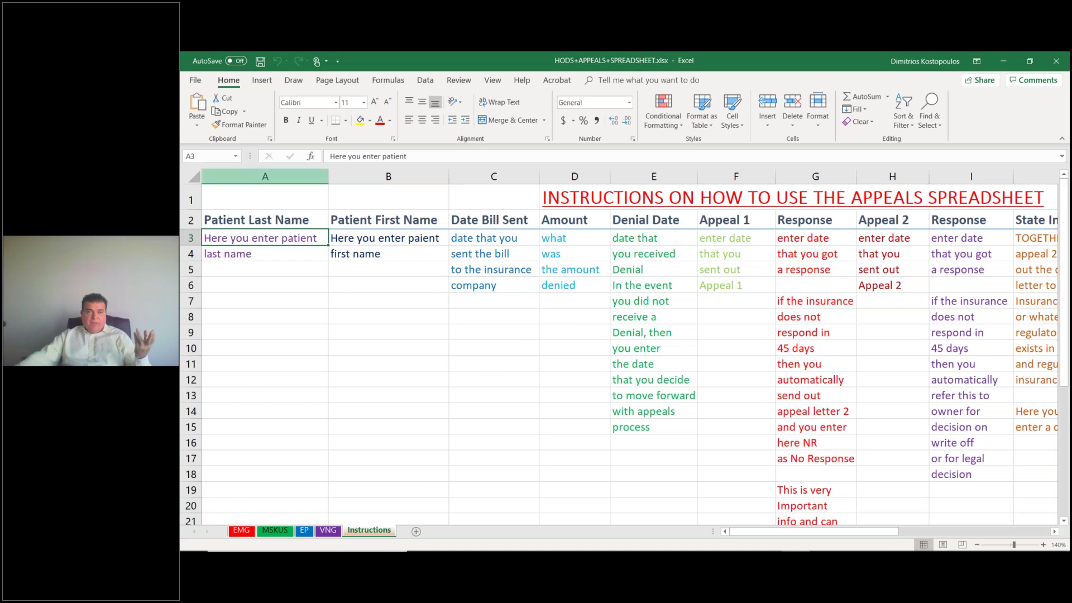
{"action": "left_click", "coordinate": [361, 127]}
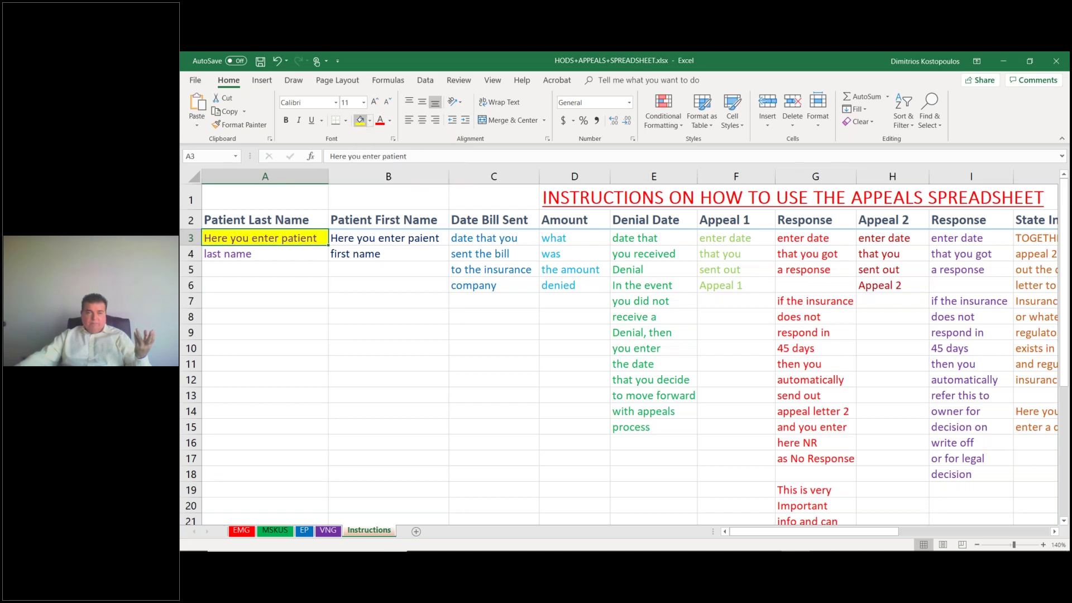
{"action": "left_click", "coordinate": [389, 240]}
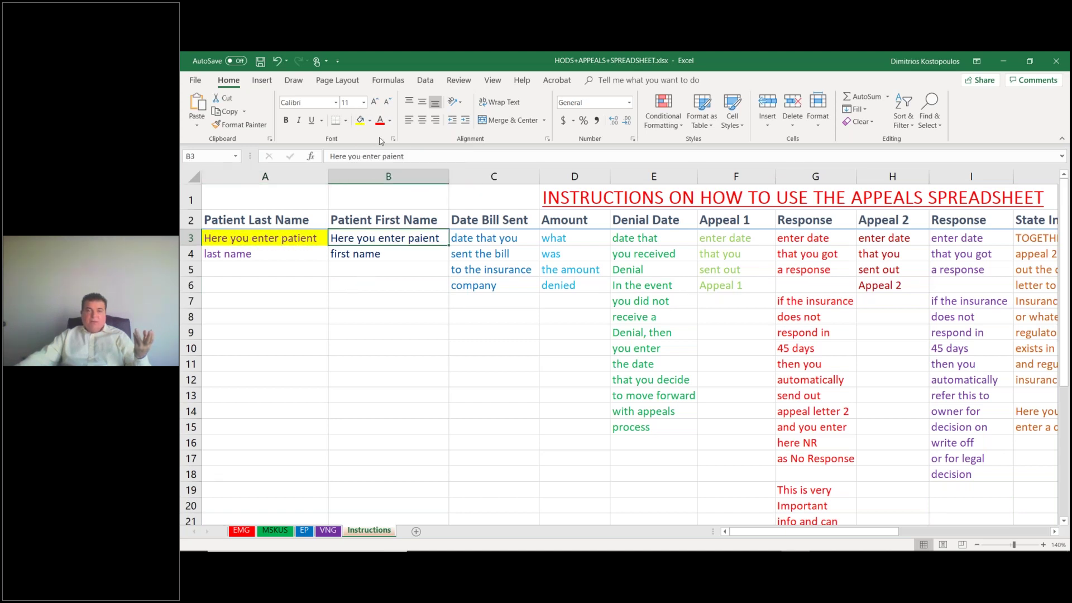
{"action": "left_click", "coordinate": [360, 121]}
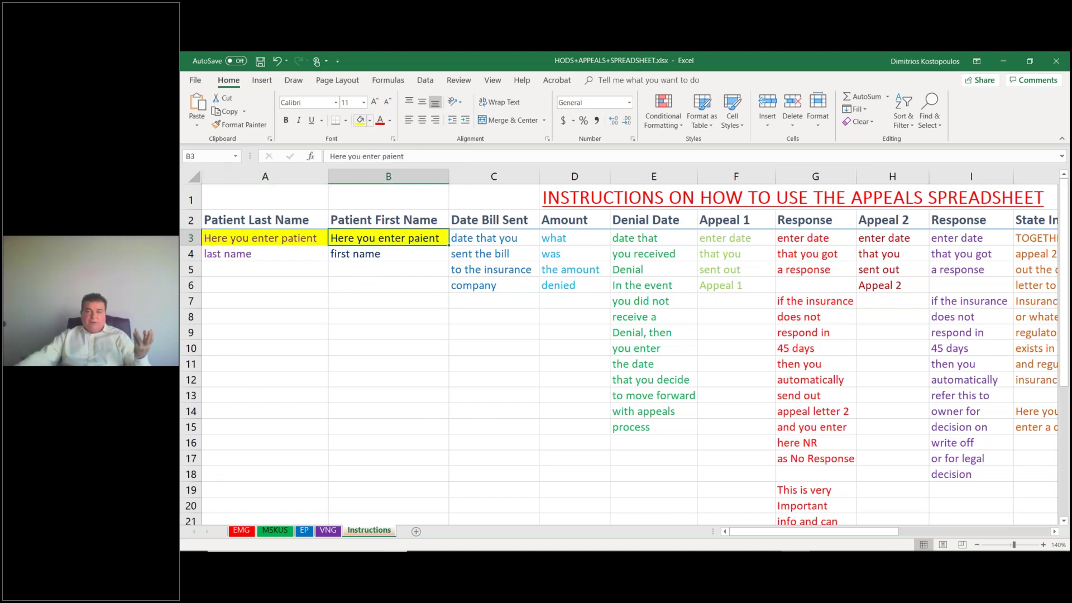
{"action": "left_click", "coordinate": [486, 241]}
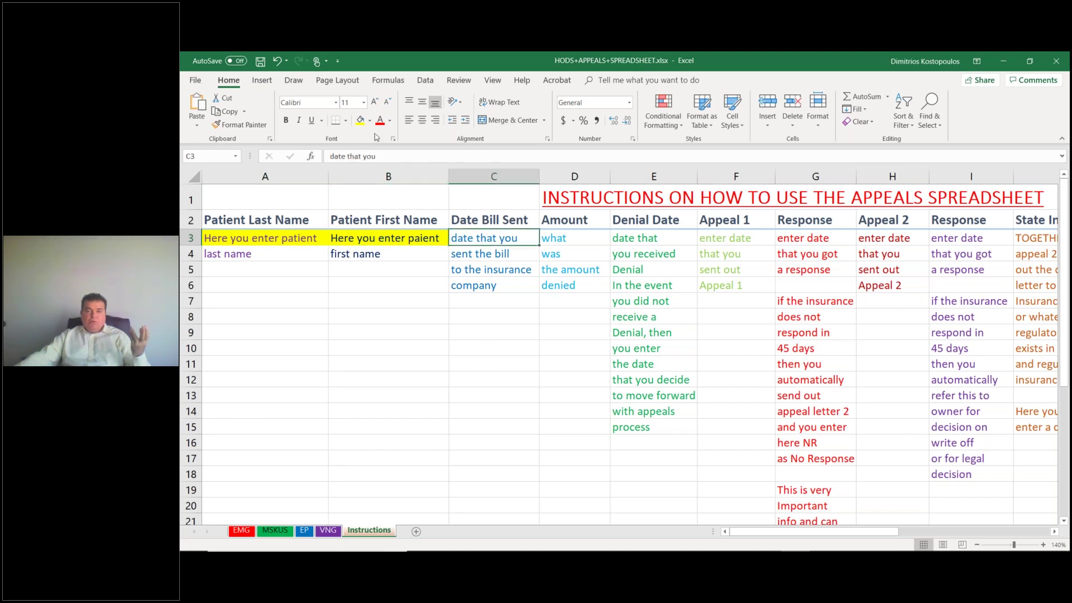
{"action": "left_click", "coordinate": [360, 121]}
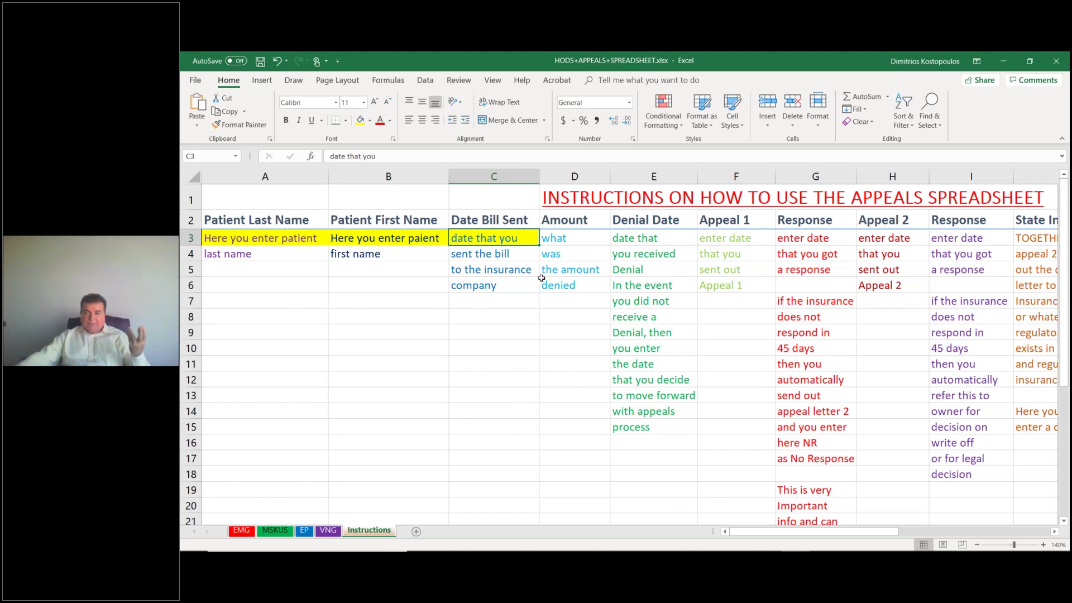
{"action": "left_click", "coordinate": [564, 242]}
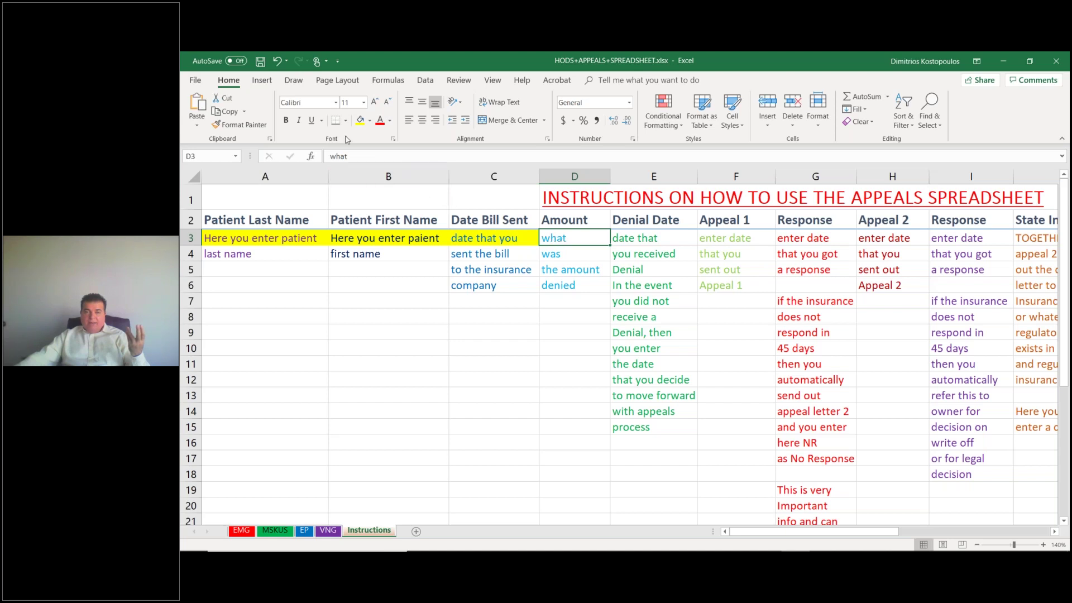
{"action": "left_click", "coordinate": [360, 122]}
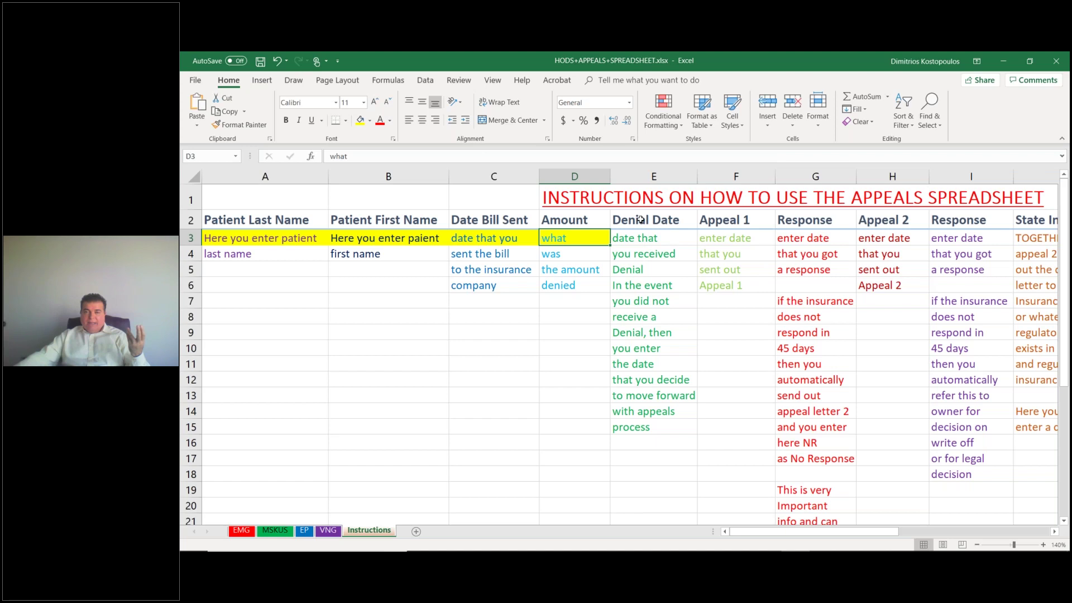
Fill the Denial Date heading and its instructions, cells E2 to E15, with the standard purple color.
{"action": "left_click_drag", "start_coordinate": [640, 219], "coordinate": [654, 427]}
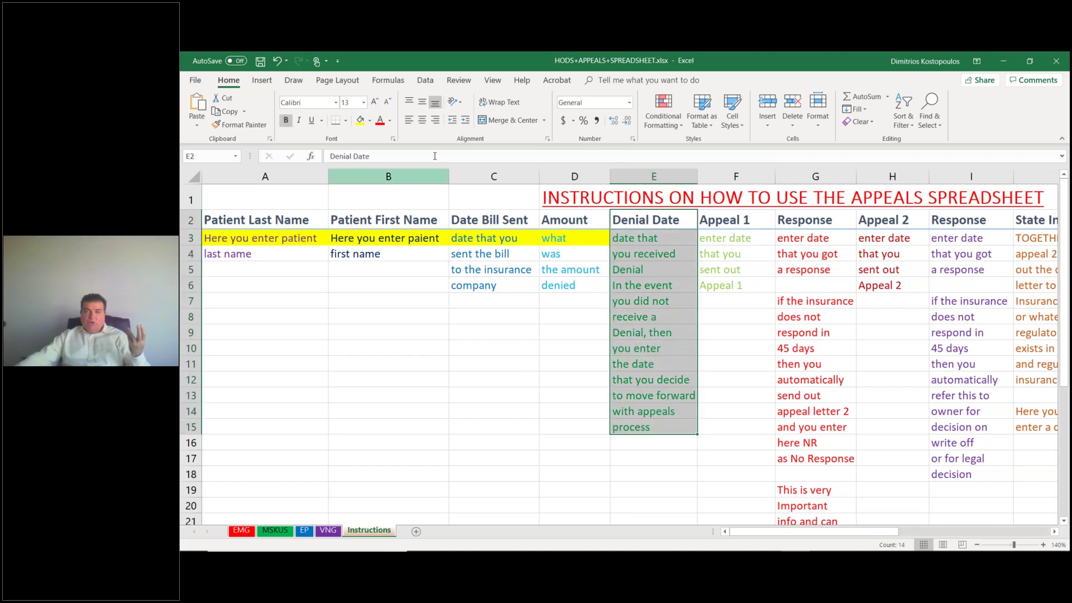
{"action": "left_click", "coordinate": [391, 123]}
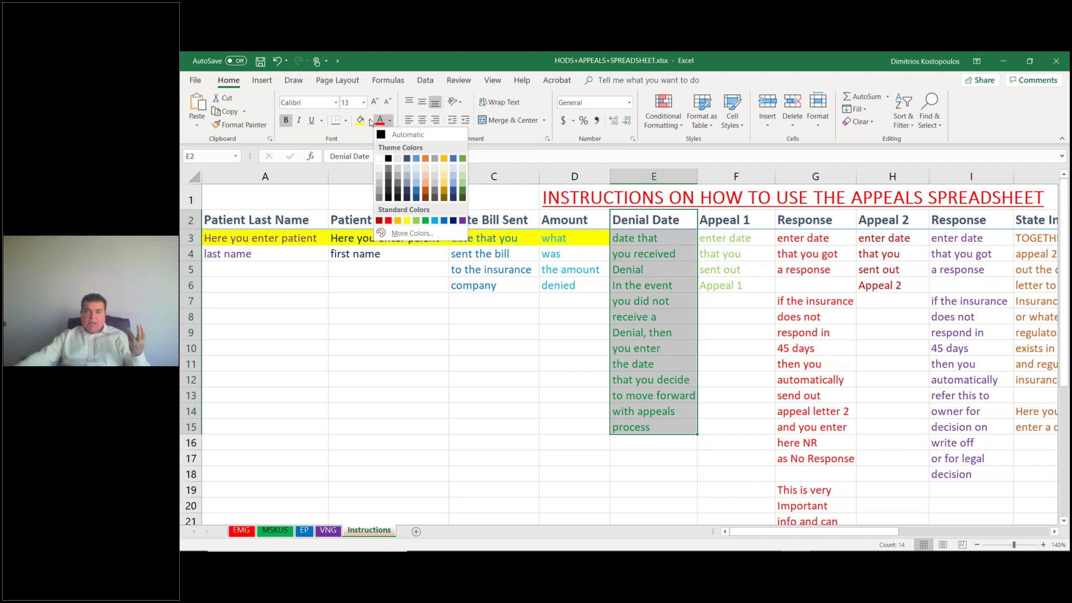
{"action": "left_click", "coordinate": [369, 121]}
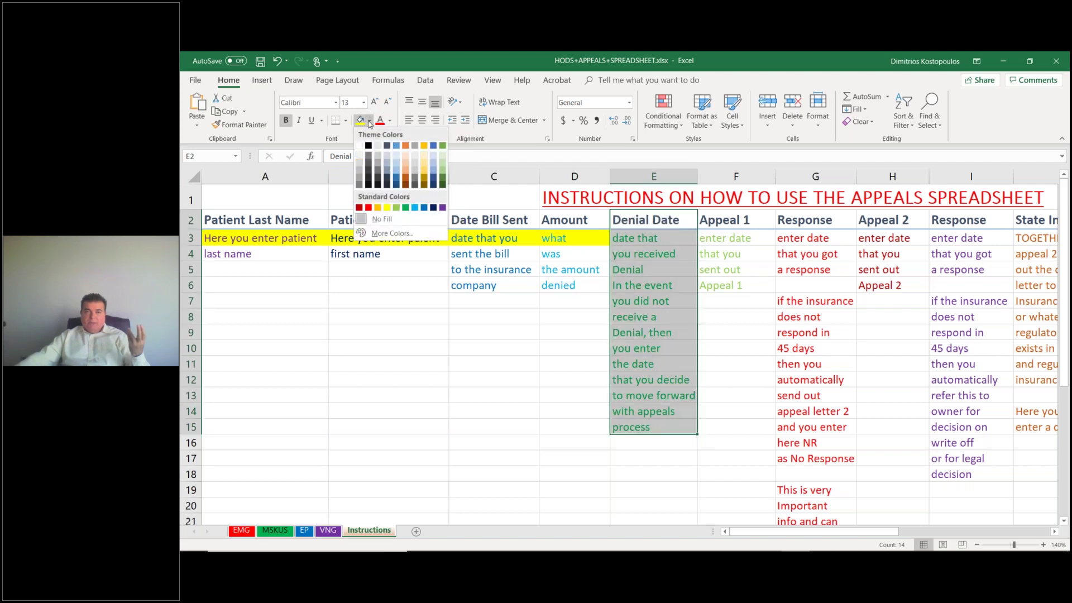
{"action": "left_click", "coordinate": [369, 121]}
{"action": "left_click", "coordinate": [360, 121]}
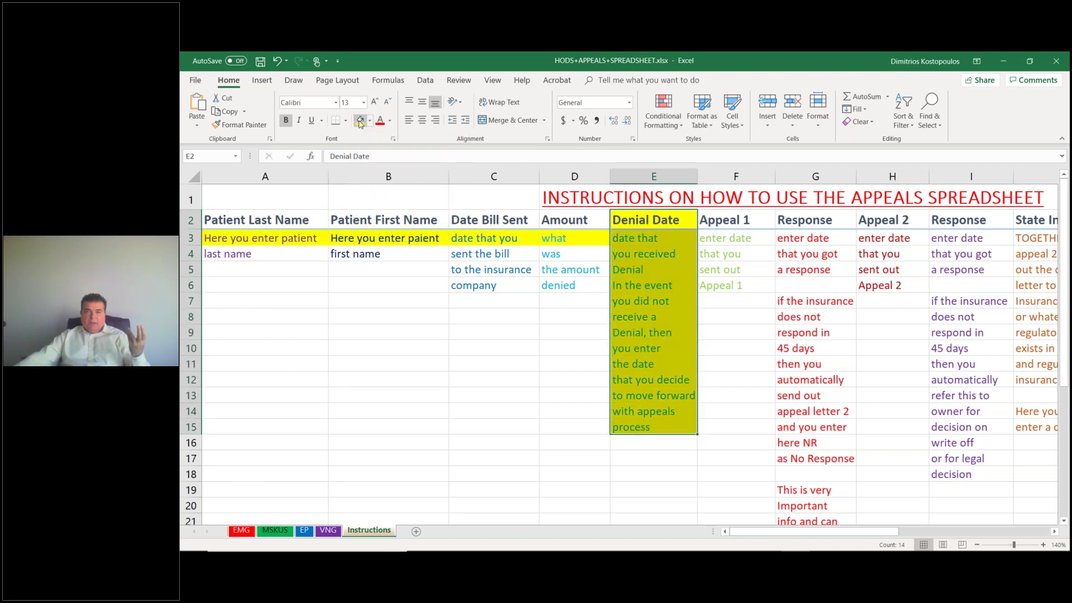
{"action": "left_click", "coordinate": [369, 122]}
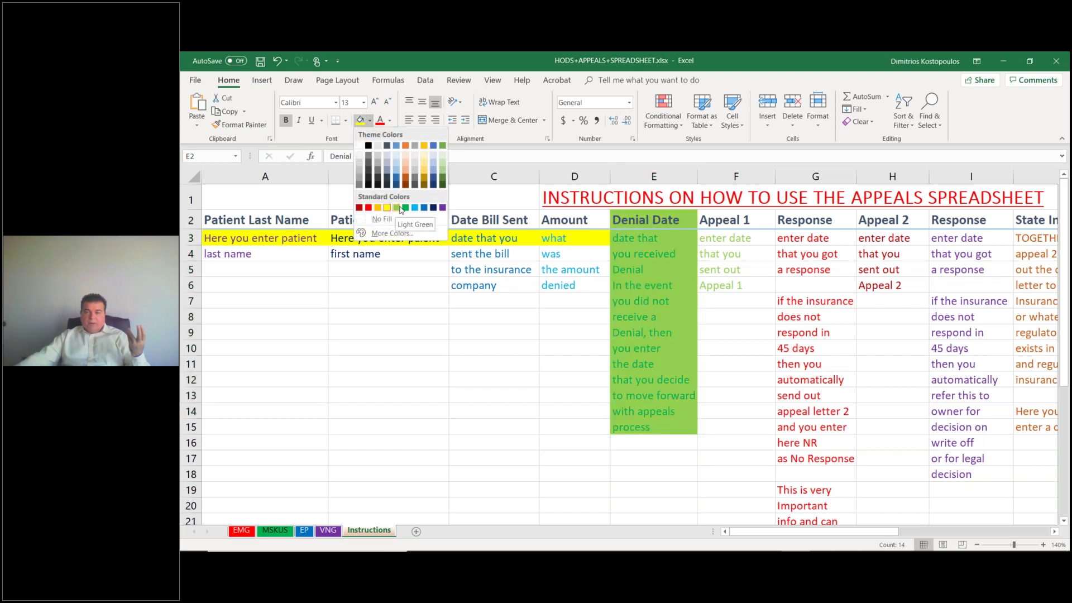
{"action": "left_click", "coordinate": [442, 208]}
{"action": "left_click", "coordinate": [665, 348]}
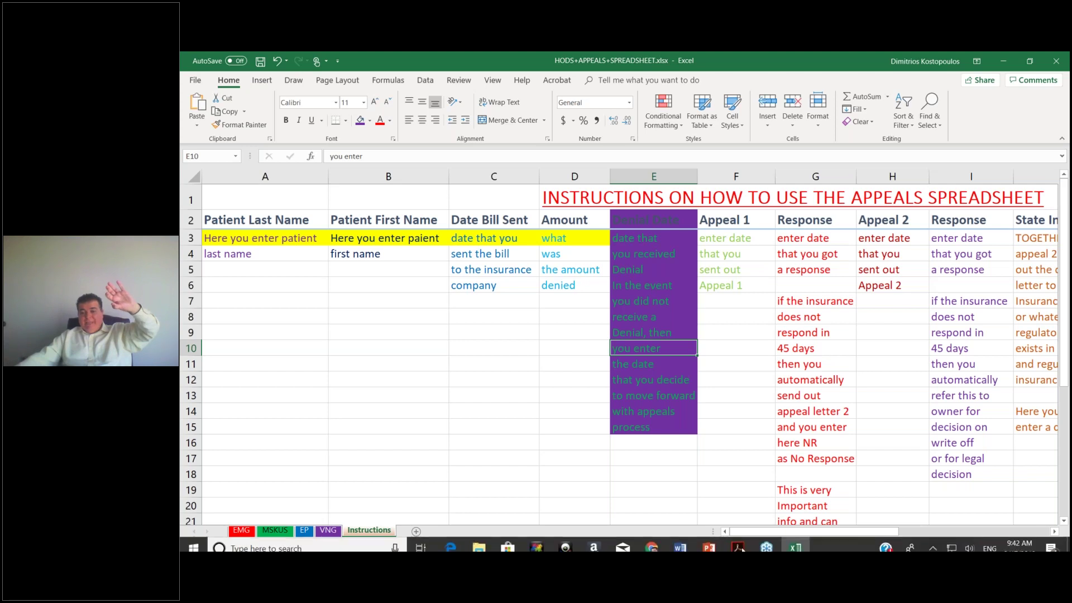
{"action": "left_click_drag", "start_coordinate": [755, 534], "coordinate": [797, 534]}
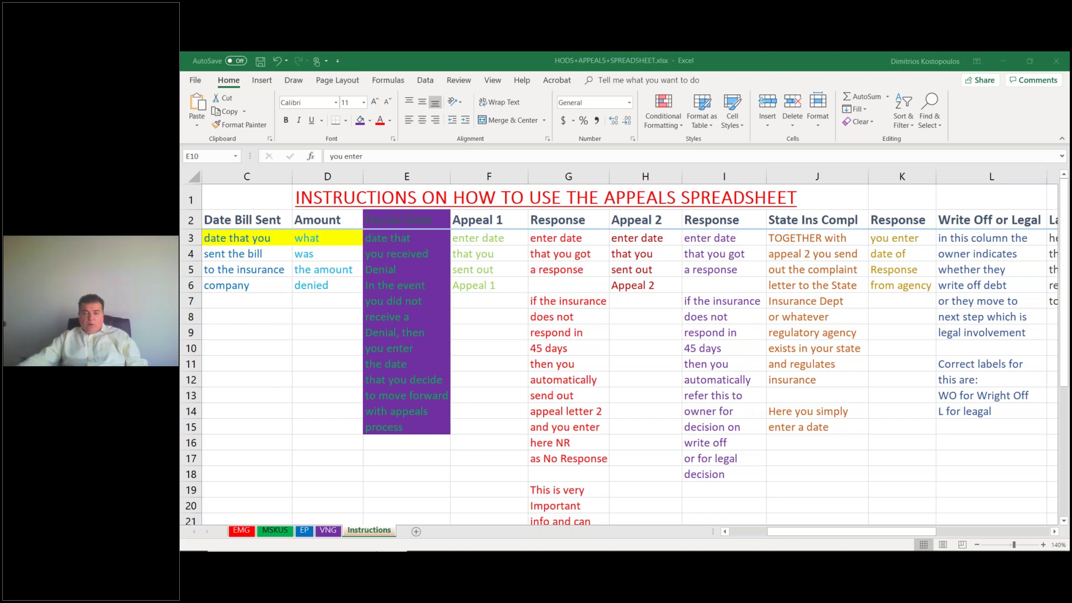
Switch to the recovered Word document and show the EMG section's list of NCS billing codes.
{"action": "mouse_move", "coordinate": [609, 546]}
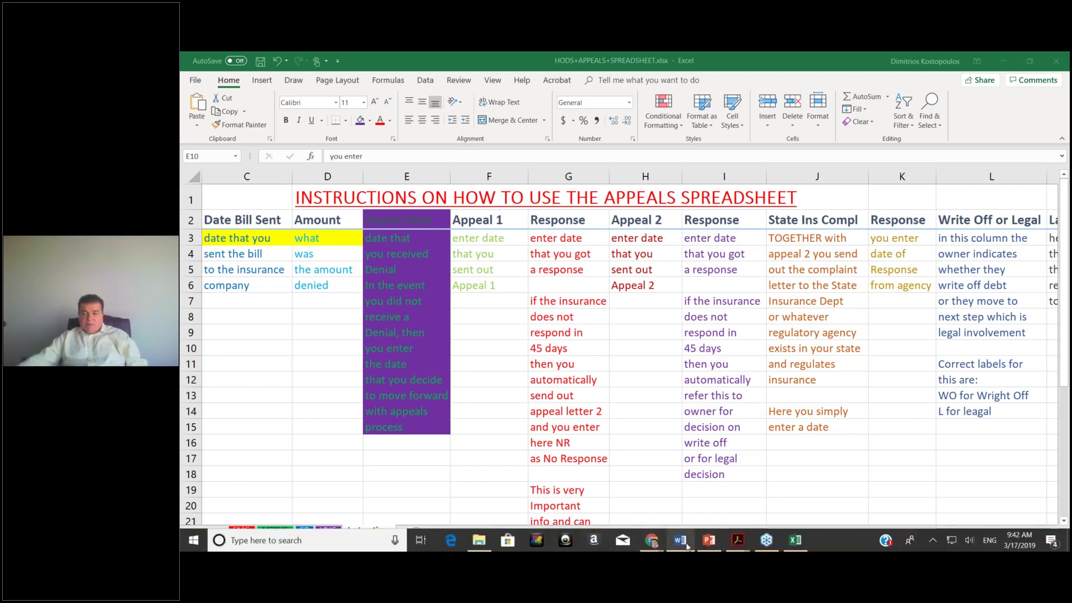
{"action": "left_click", "coordinate": [686, 491]}
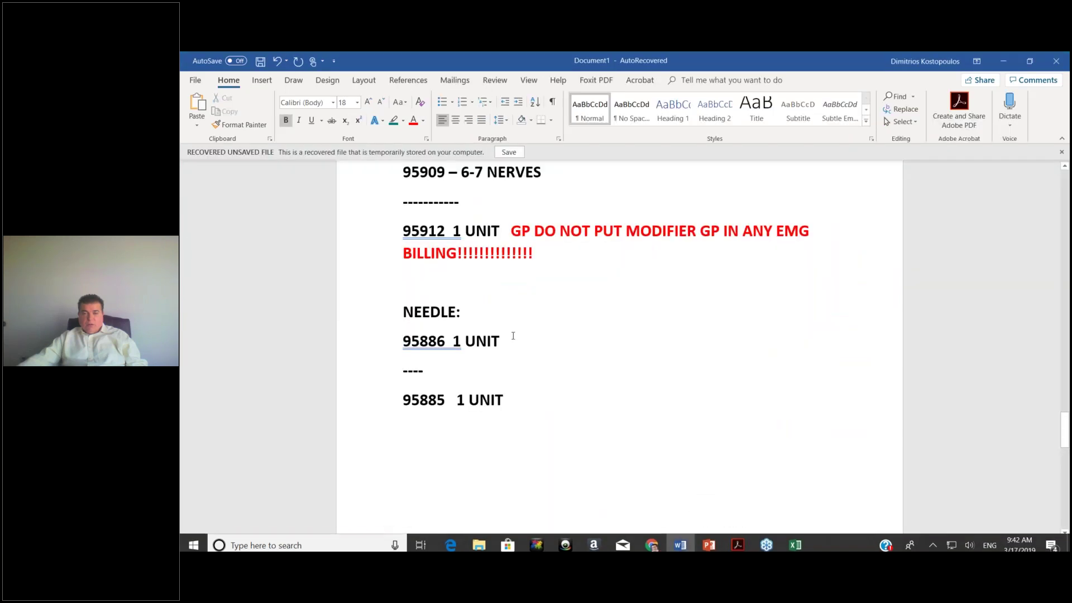
{"action": "scroll", "coordinate": [512, 336], "scroll_direction": "up", "scroll_amount": 3}
{"action": "scroll", "coordinate": [512, 335], "scroll_direction": "up", "scroll_amount": 2}
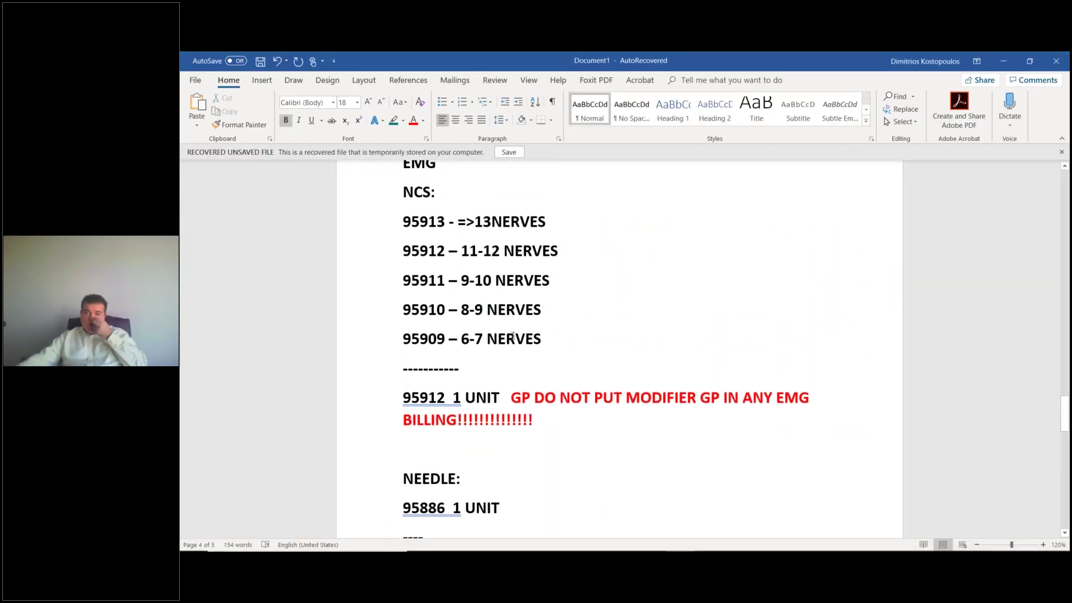
Review the EMG section's NCS nerve codes, the GP modifier note, and the needle codes 95886 and 95885.
{"action": "scroll", "coordinate": [513, 335], "scroll_direction": "down", "scroll_amount": 3}
{"action": "scroll", "coordinate": [512, 335], "scroll_direction": "down", "scroll_amount": 3}
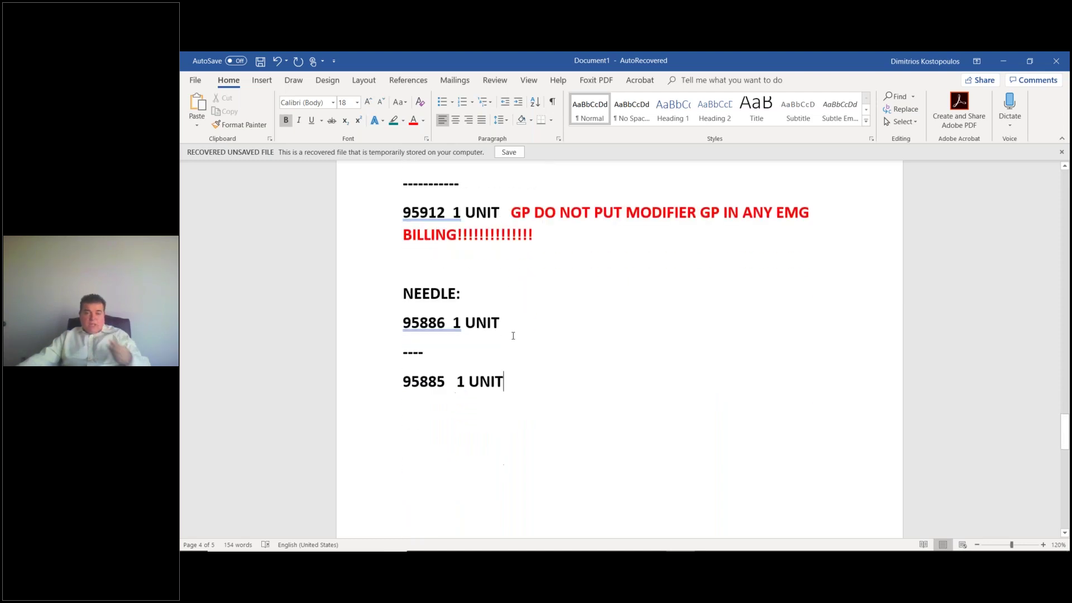
{"action": "scroll", "coordinate": [513, 335], "scroll_direction": "down", "scroll_amount": 1}
{"action": "scroll", "coordinate": [512, 335], "scroll_direction": "up", "scroll_amount": 10}
{"action": "scroll", "coordinate": [513, 335], "scroll_direction": "down", "scroll_amount": 4}
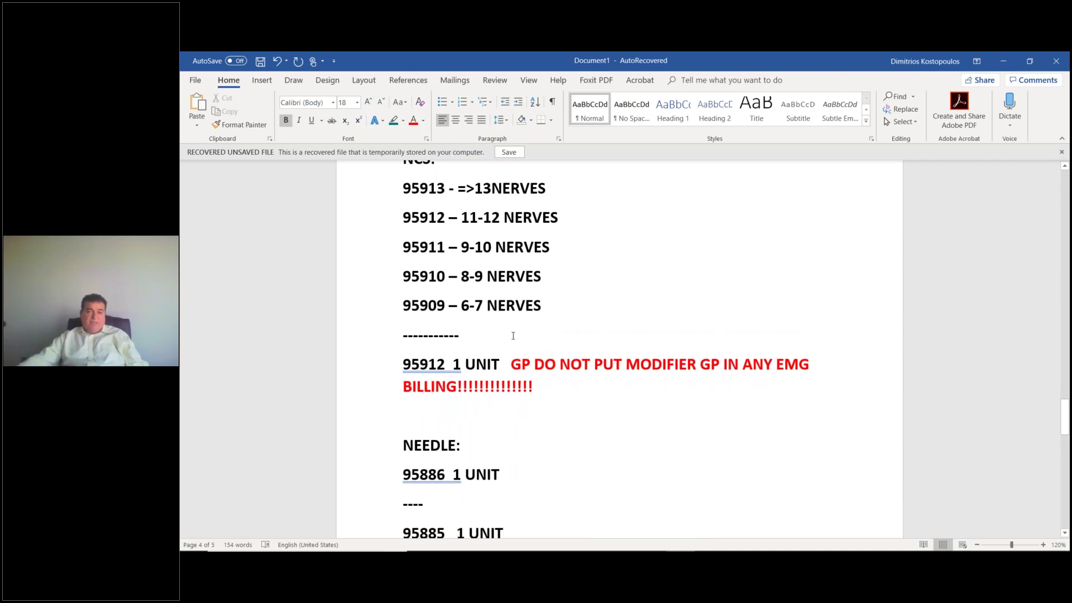
{"action": "scroll", "coordinate": [512, 336], "scroll_direction": "down", "scroll_amount": 3}
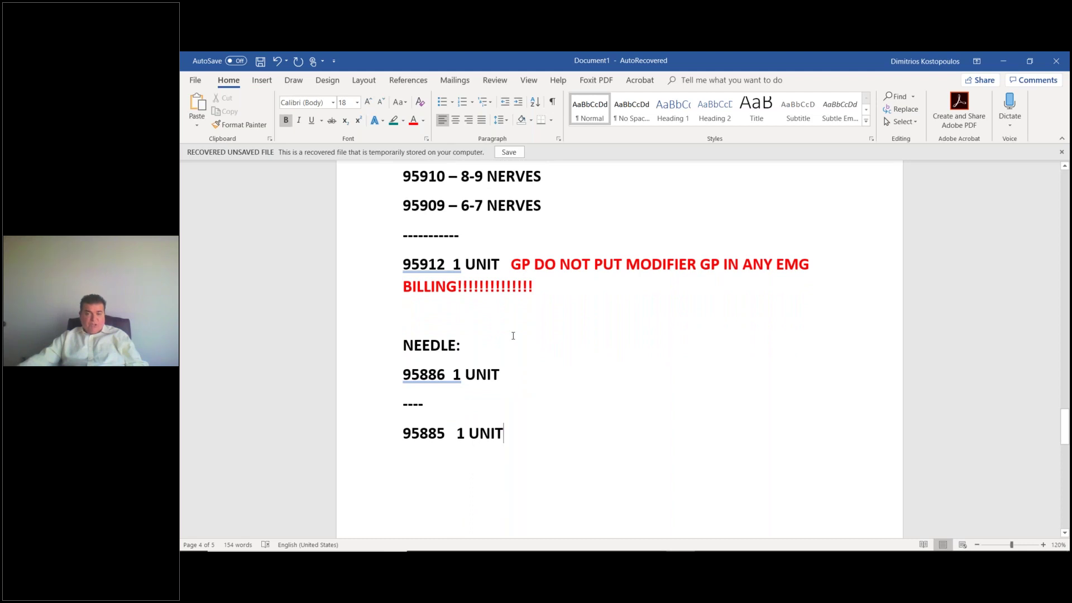
{"action": "scroll", "coordinate": [513, 336], "scroll_direction": "down", "scroll_amount": 3}
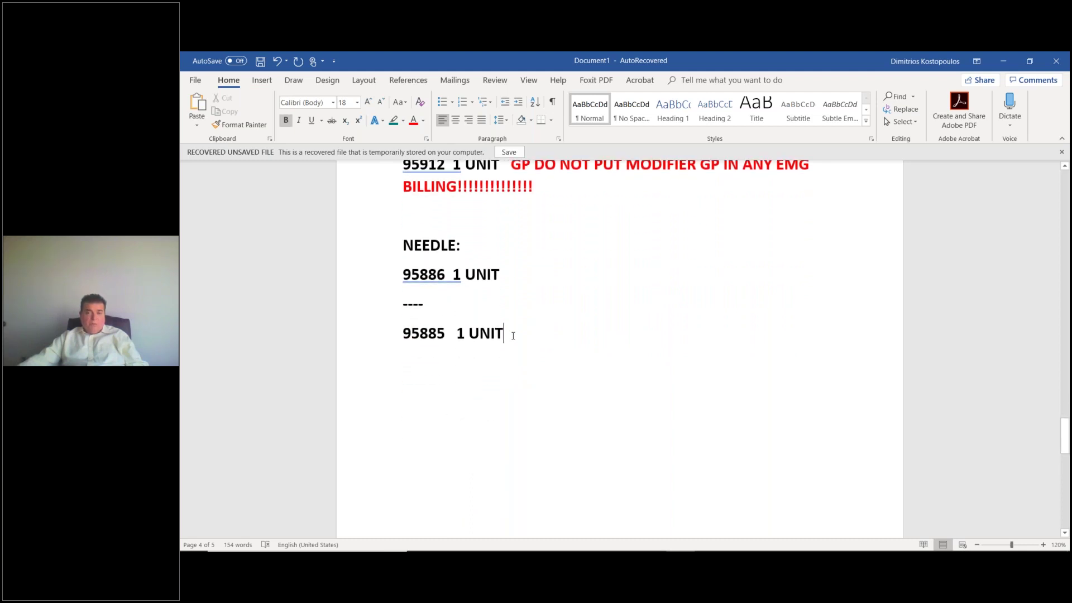
{"action": "scroll", "coordinate": [512, 336], "scroll_direction": "down", "scroll_amount": 7}
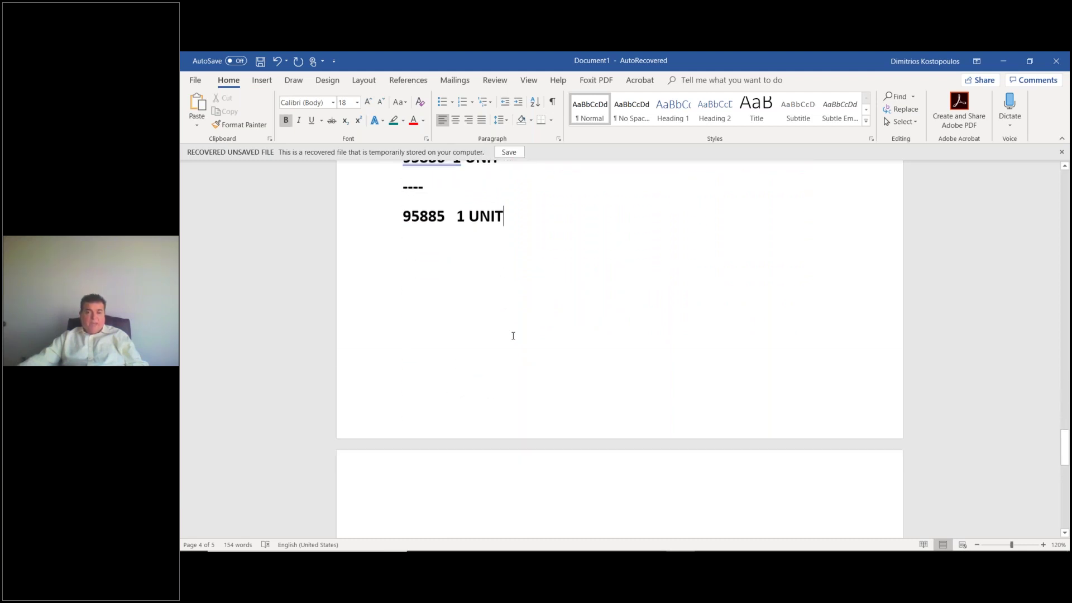
{"action": "scroll", "coordinate": [512, 335], "scroll_direction": "up", "scroll_amount": 6}
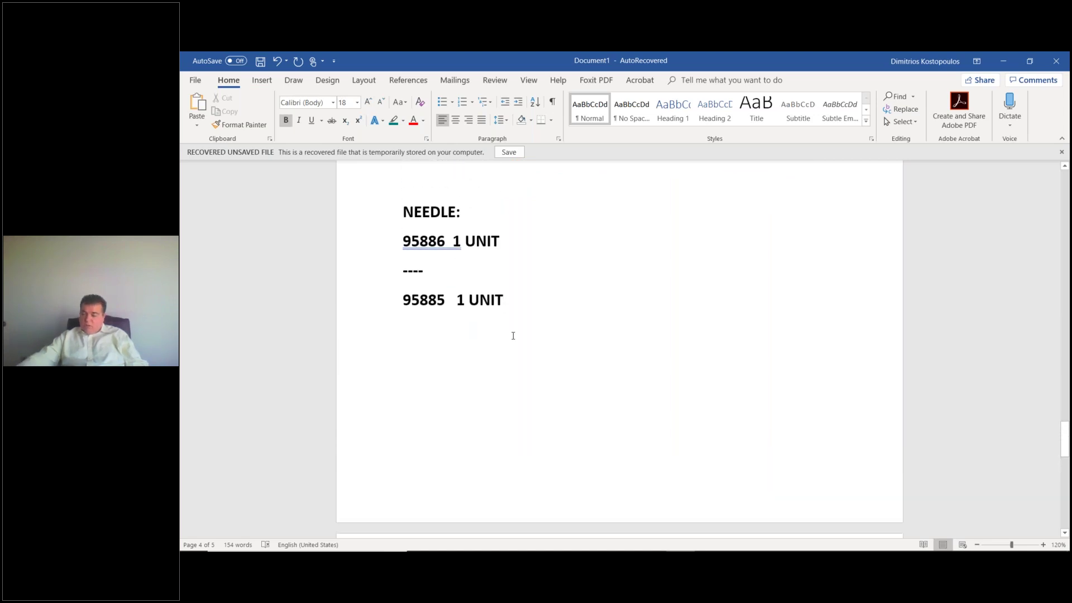
Add a dashed separator line below the 95885 needle code entry, leaving one blank line between them.
{"action": "key", "text": "Return"}
{"action": "key", "text": "Return"}
{"action": "type", "text": "----------------------------"}
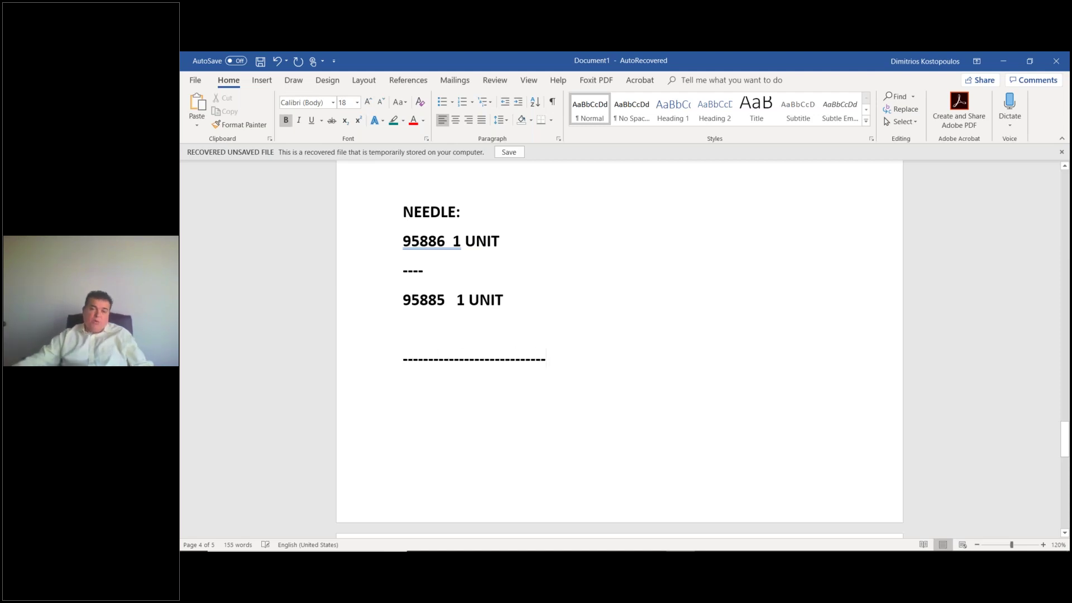
{"action": "key", "text": "Return"}
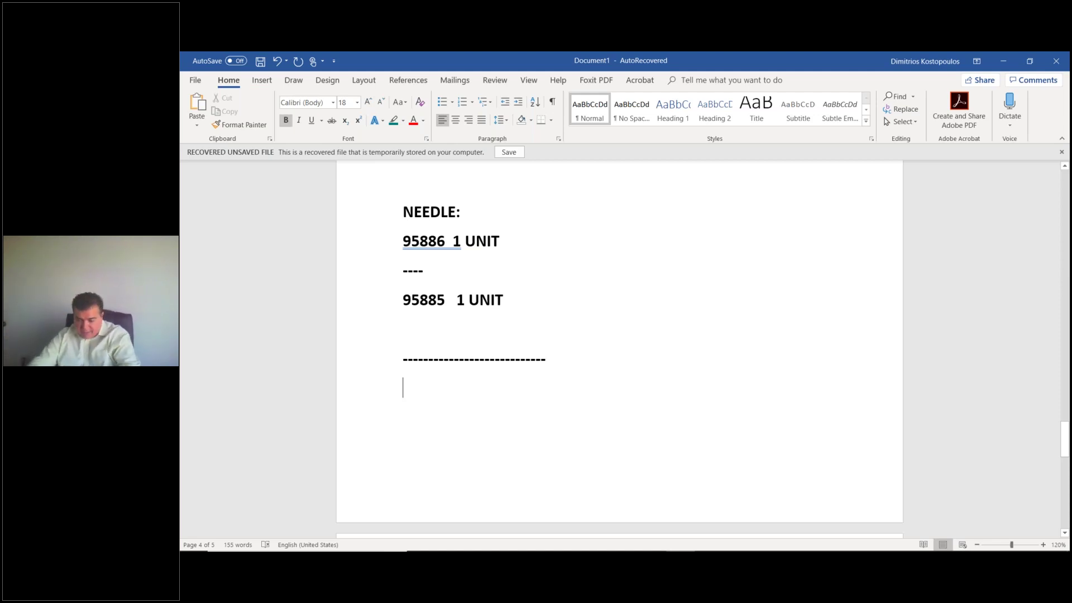
Enter TC in capitals beneath the dashed line and insert a page break after it.
{"action": "type", "text": "tc"}
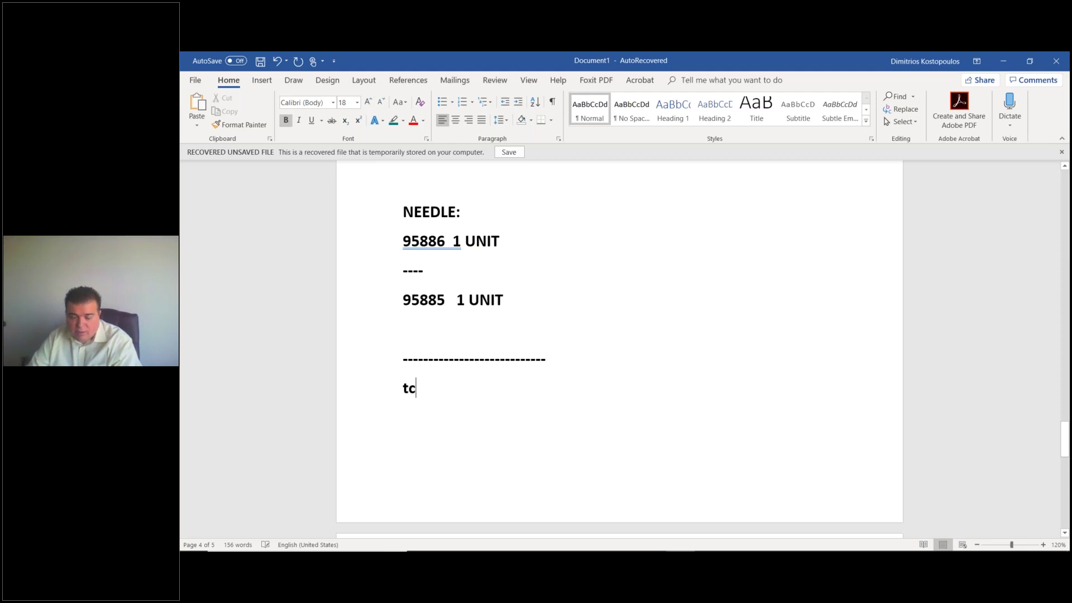
{"action": "key", "text": "BackSpace"}
{"action": "key", "text": "BackSpace"}
{"action": "type", "text": "TC"}
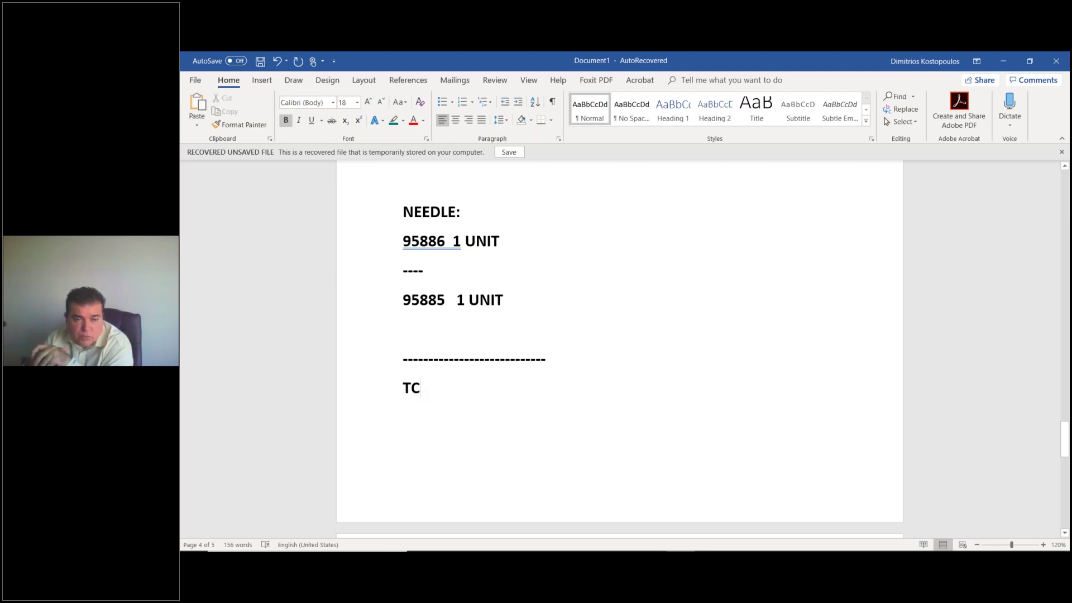
{"action": "key", "text": "ctrl+Return"}
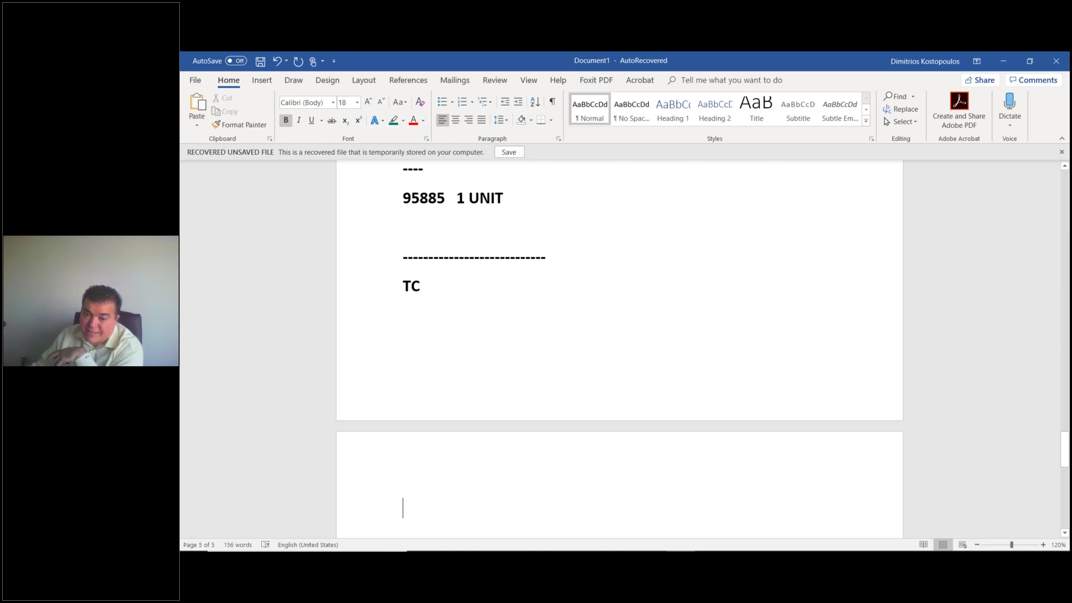
{"action": "scroll", "coordinate": [620, 340], "scroll_direction": "down", "scroll_amount": 3}
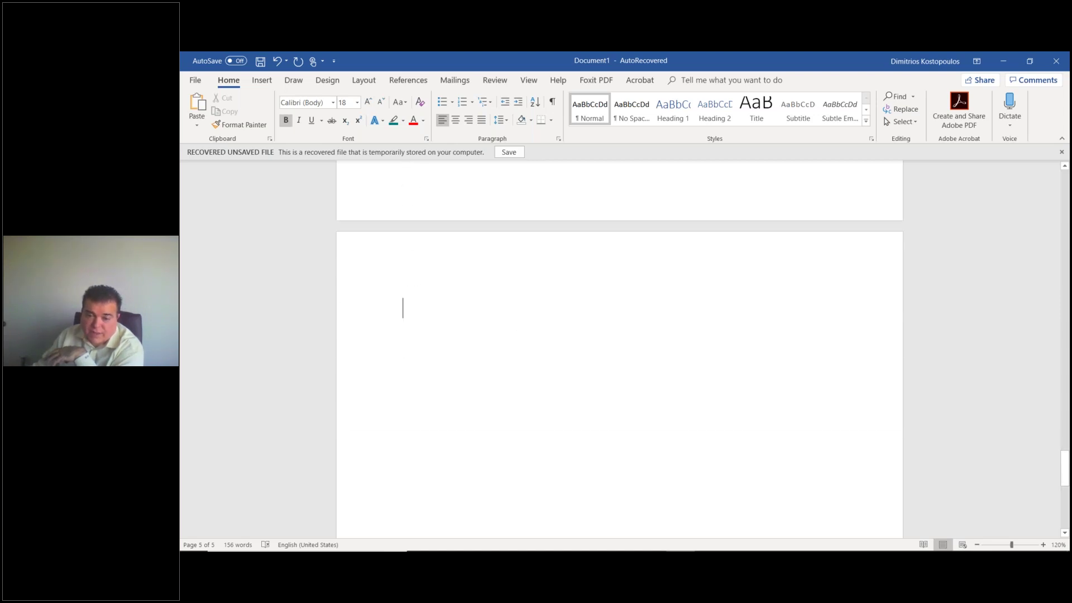
Switch to the appeals spreadsheet in Excel and fill the Appeal 1 instructions, cells F3 to F7, with yellow.
{"action": "mouse_move", "coordinate": [792, 542]}
{"action": "left_click", "coordinate": [792, 542]}
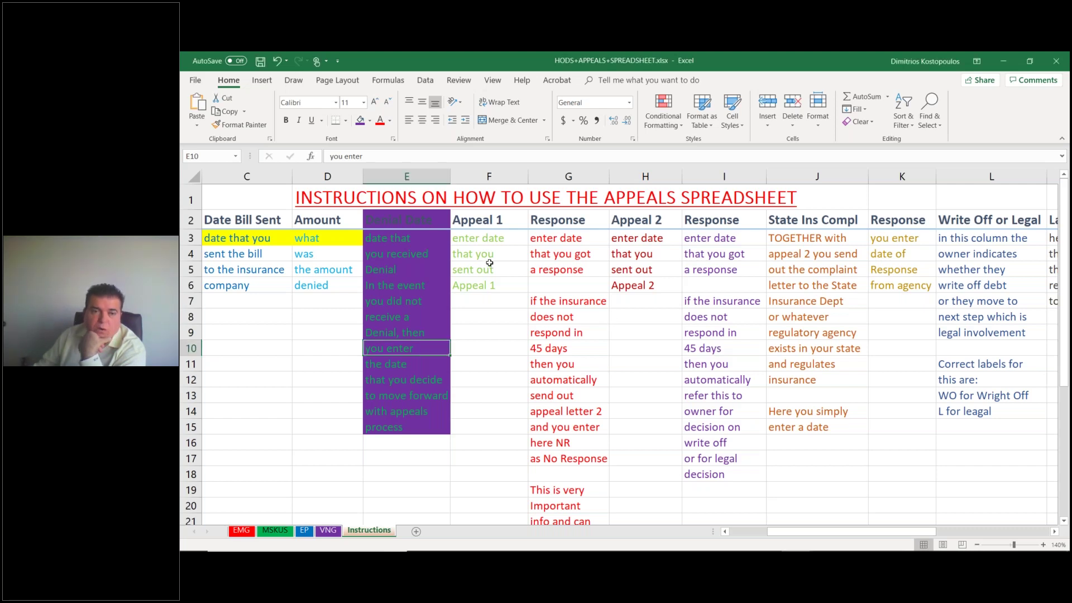
{"action": "left_click_drag", "start_coordinate": [493, 240], "coordinate": [498, 298]}
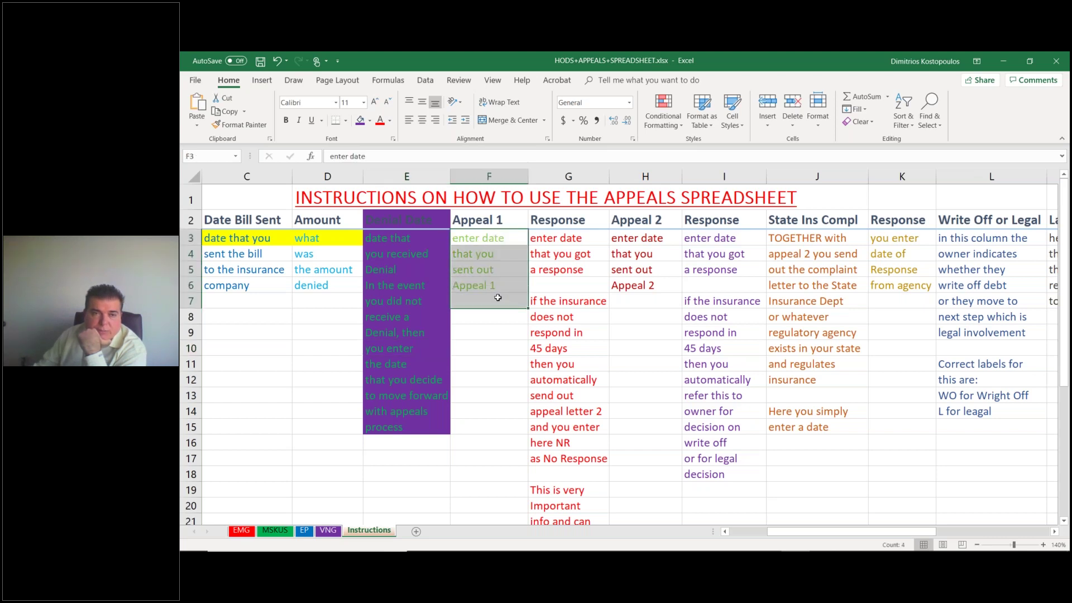
{"action": "left_click", "coordinate": [369, 121]}
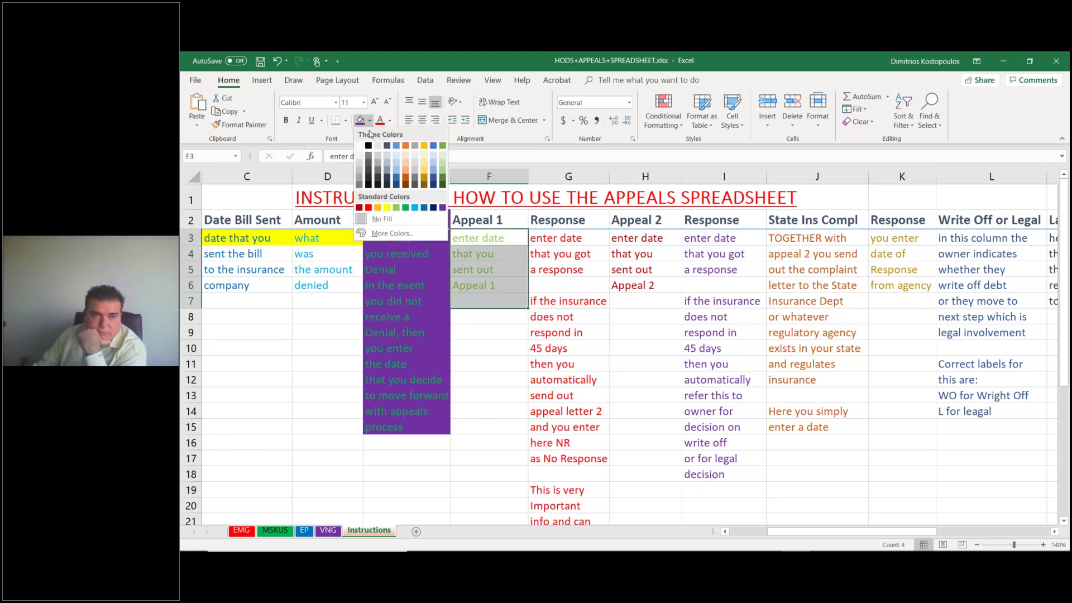
{"action": "left_click", "coordinate": [388, 208]}
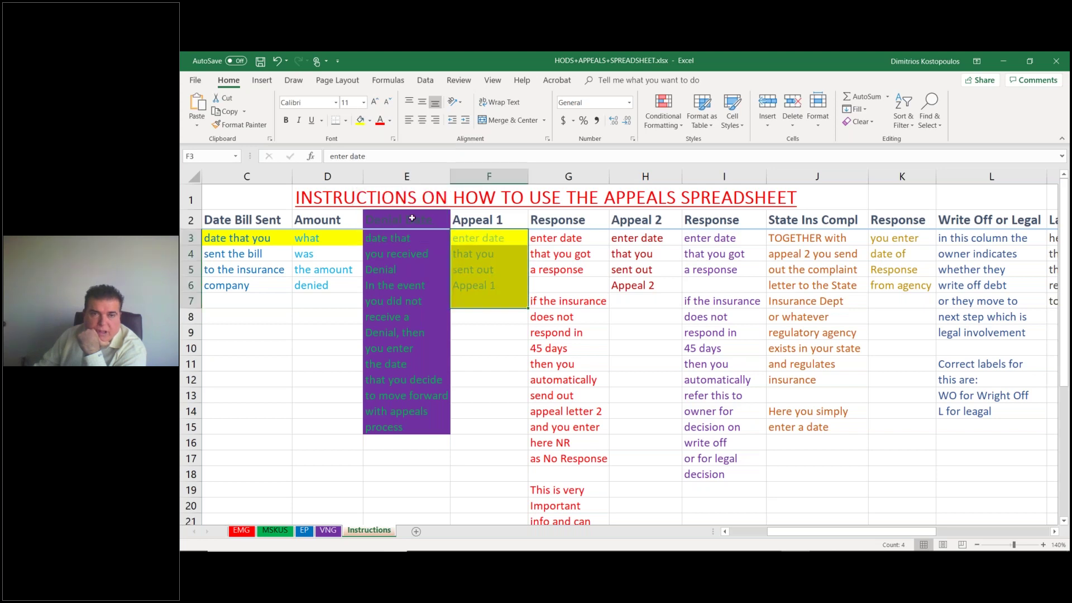
{"action": "left_click", "coordinate": [482, 385]}
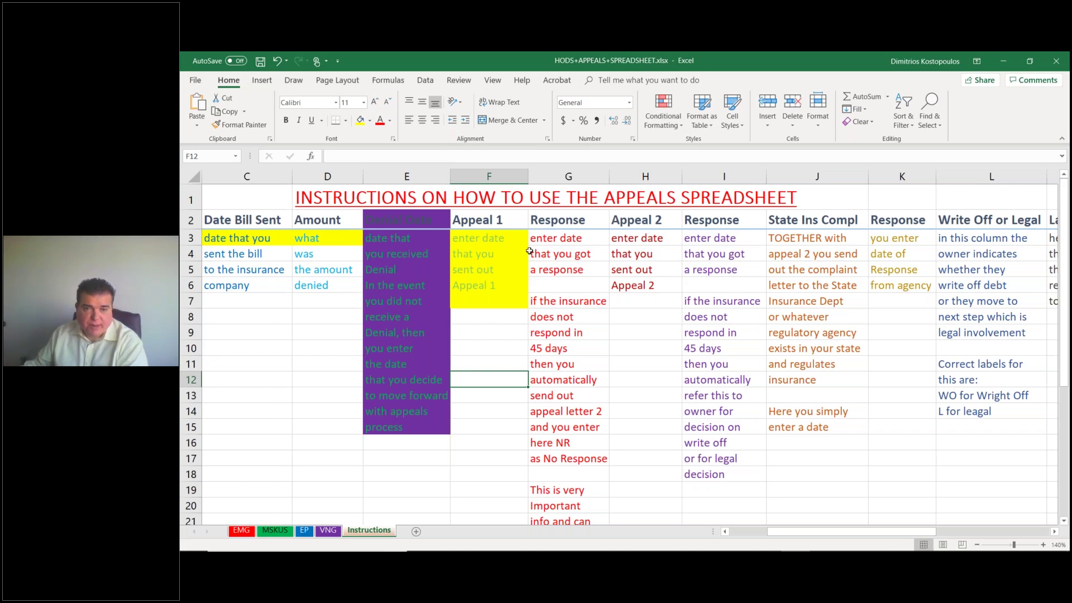
Fill the Appeal 2 instructions, H3 to H7, and the State Ins Compl heading with its instructions, J2 to J15, with yellow.
{"action": "left_click_drag", "start_coordinate": [793, 532], "coordinate": [809, 534]}
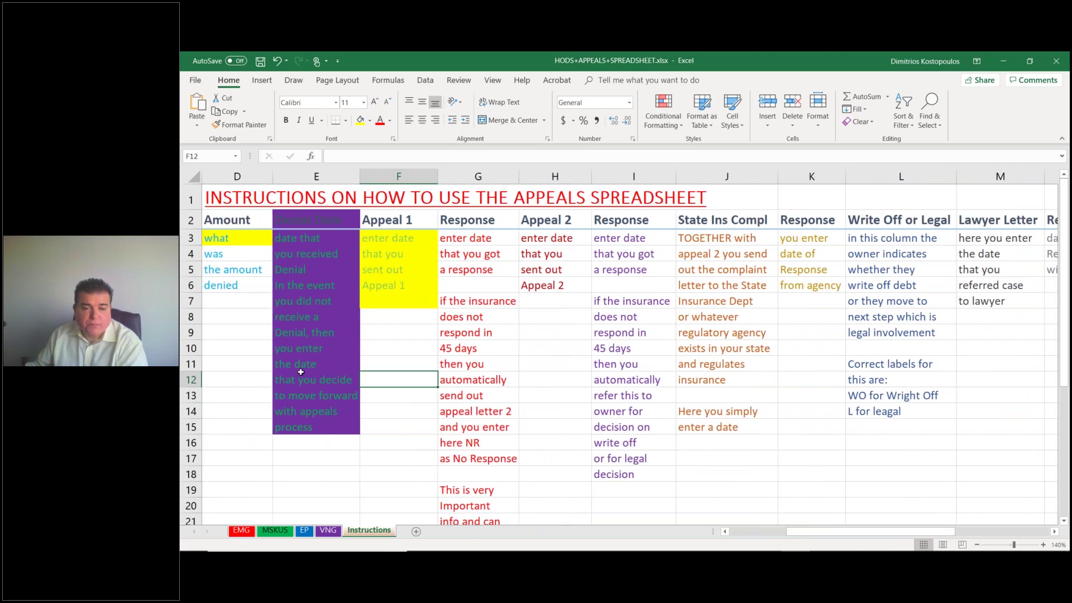
{"action": "left_click_drag", "start_coordinate": [536, 239], "coordinate": [546, 302]}
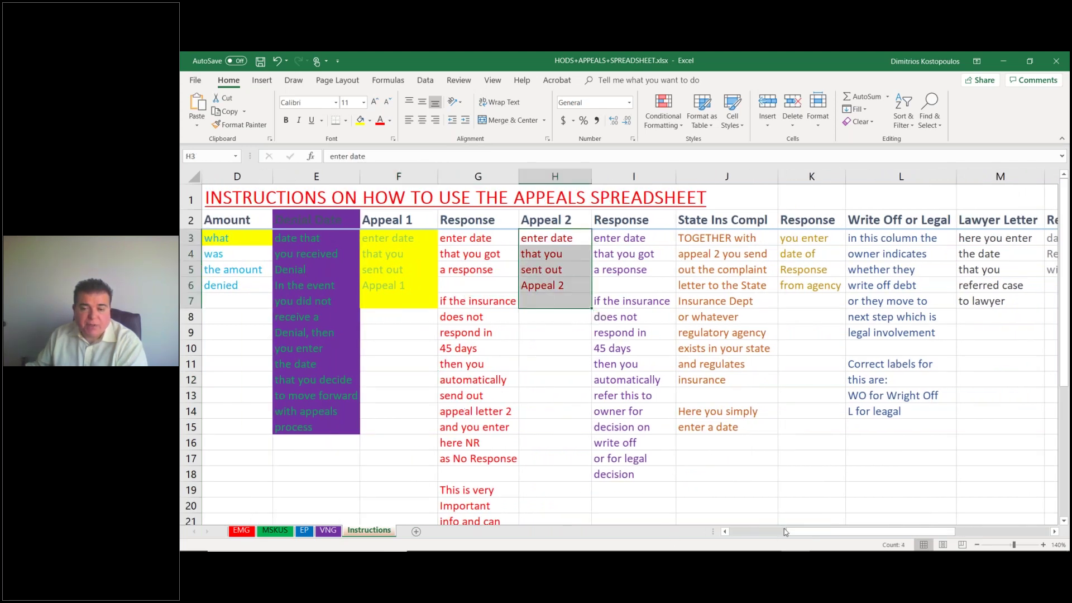
{"action": "left_click_drag", "start_coordinate": [797, 533], "coordinate": [836, 538]}
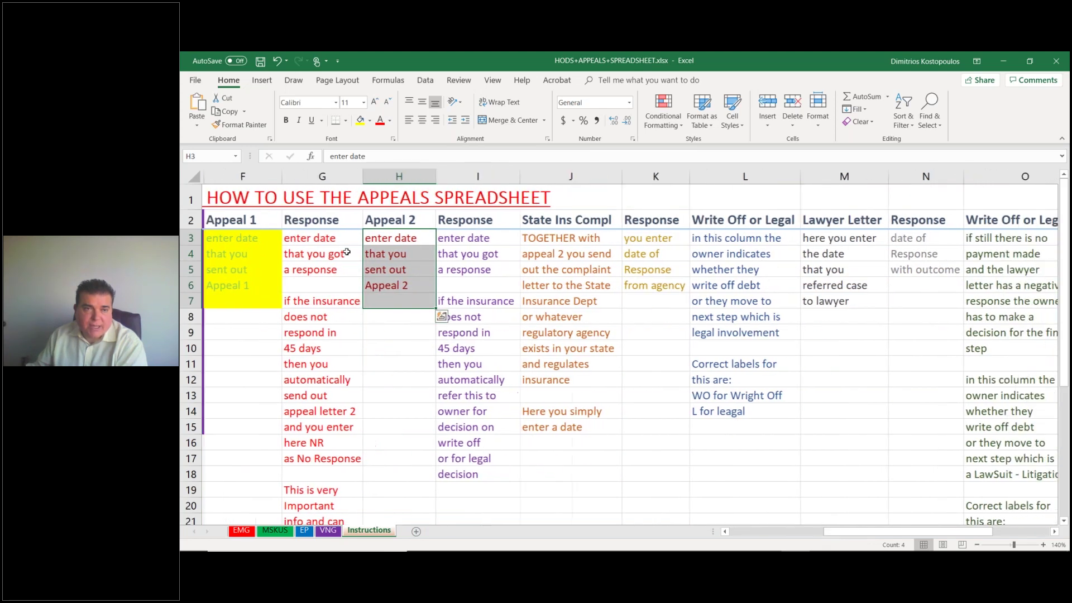
{"action": "left_click", "coordinate": [363, 124]}
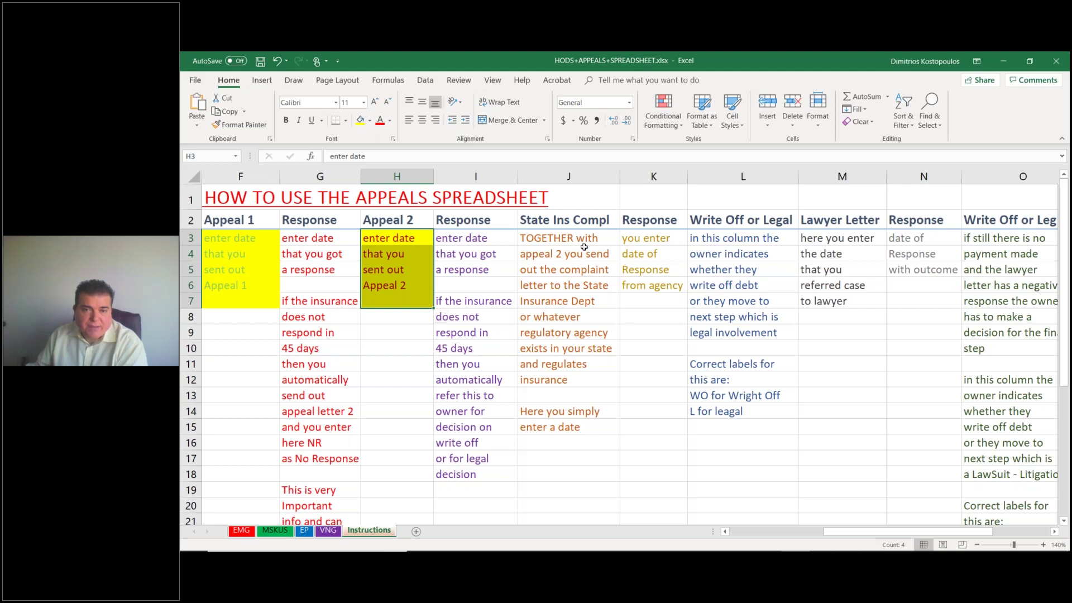
{"action": "left_click_drag", "start_coordinate": [569, 224], "coordinate": [569, 427]}
{"action": "left_click", "coordinate": [360, 122]}
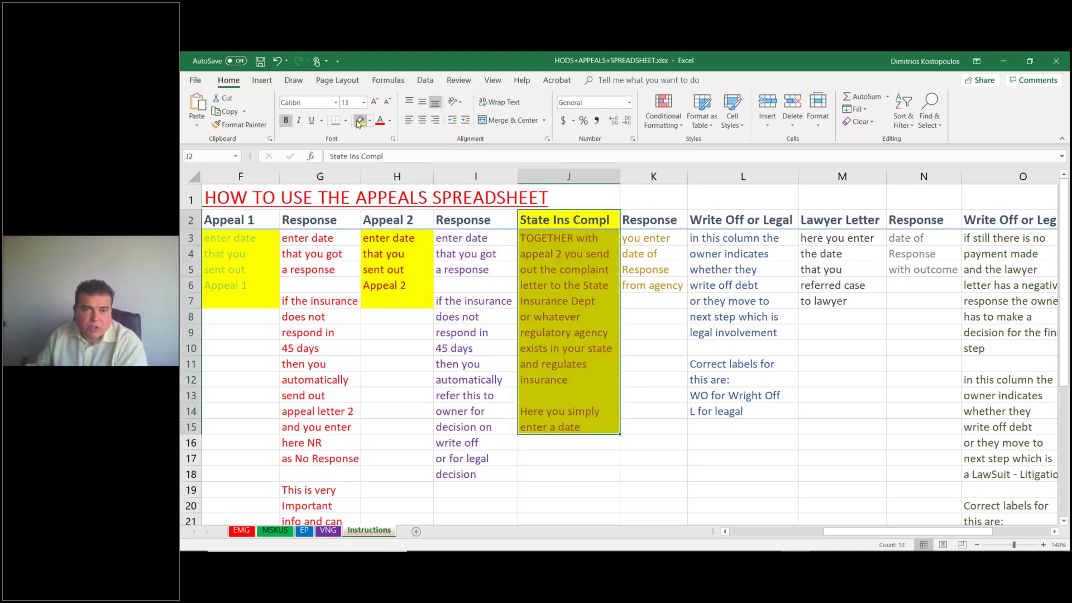
Fill the Write Off or Legal and Lawyer Letter columns, cells L2 to M14, with yellow.
{"action": "left_click_drag", "start_coordinate": [829, 535], "coordinate": [871, 531]}
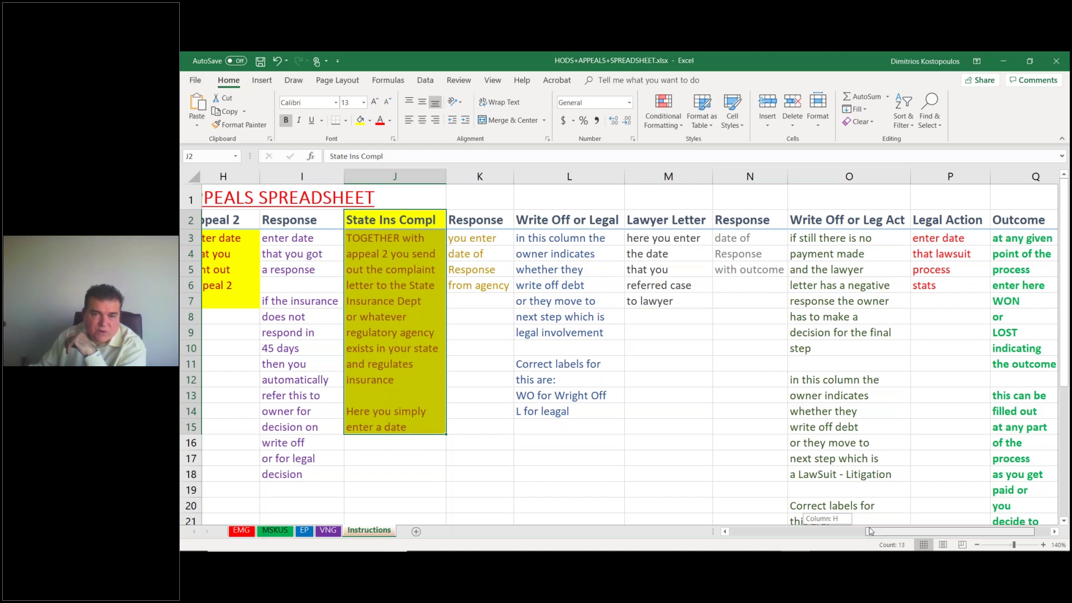
{"action": "left_click_drag", "start_coordinate": [870, 531], "coordinate": [865, 531]}
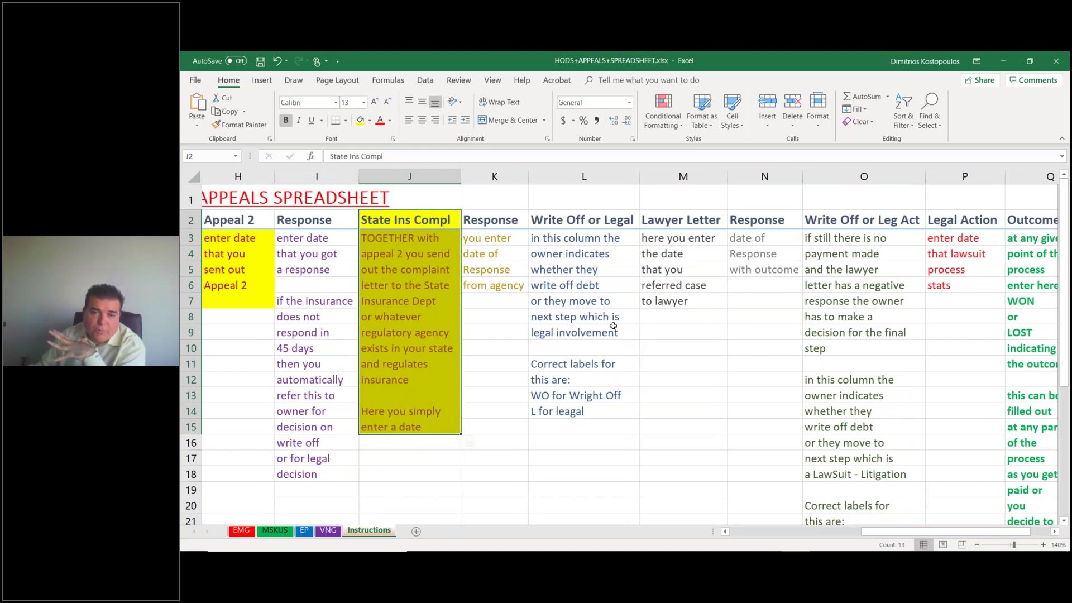
{"action": "left_click_drag", "start_coordinate": [610, 223], "coordinate": [603, 412]}
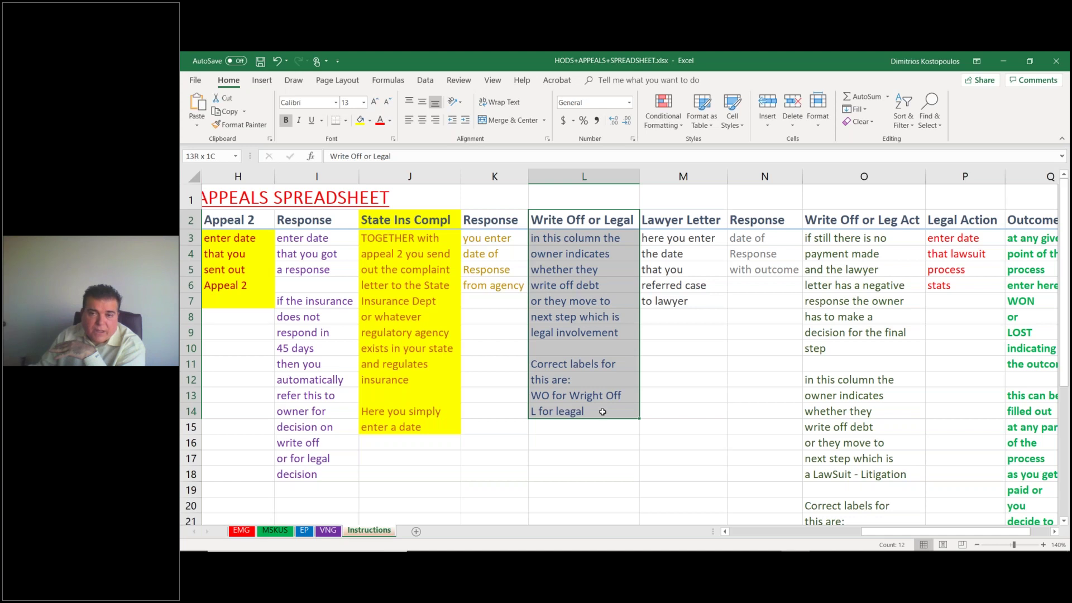
{"action": "left_click_drag", "start_coordinate": [619, 412], "coordinate": [673, 414]}
{"action": "left_click", "coordinate": [360, 120]}
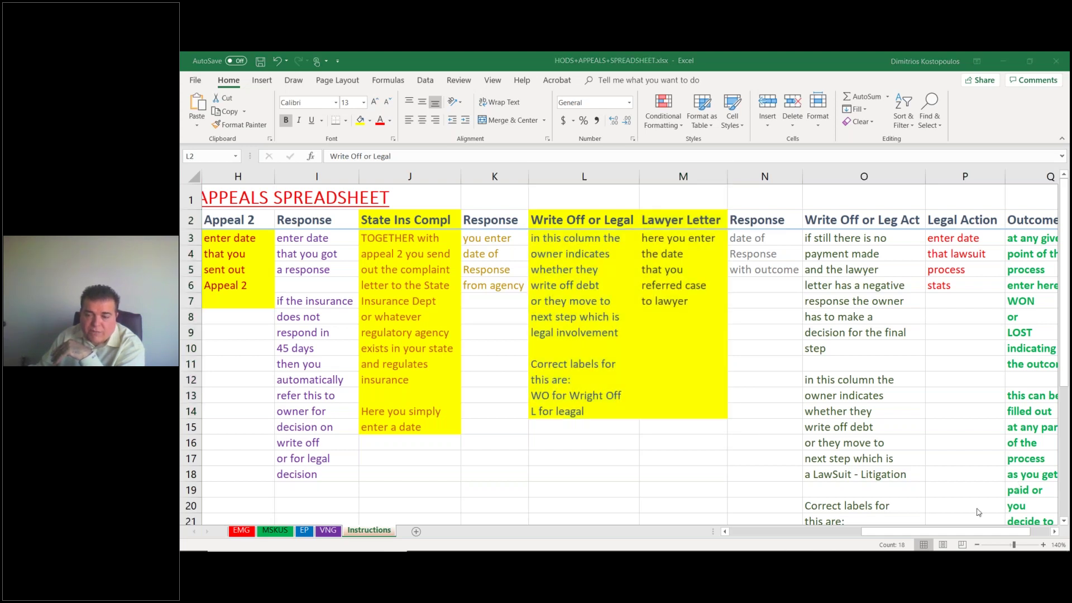
Select the Write Off or Leg Act, Legal Action and Outcome columns, O2 to Q20, and read their instructions through the last row.
{"action": "left_click", "coordinate": [887, 533]}
{"action": "left_click_drag", "start_coordinate": [916, 536], "coordinate": [965, 534]}
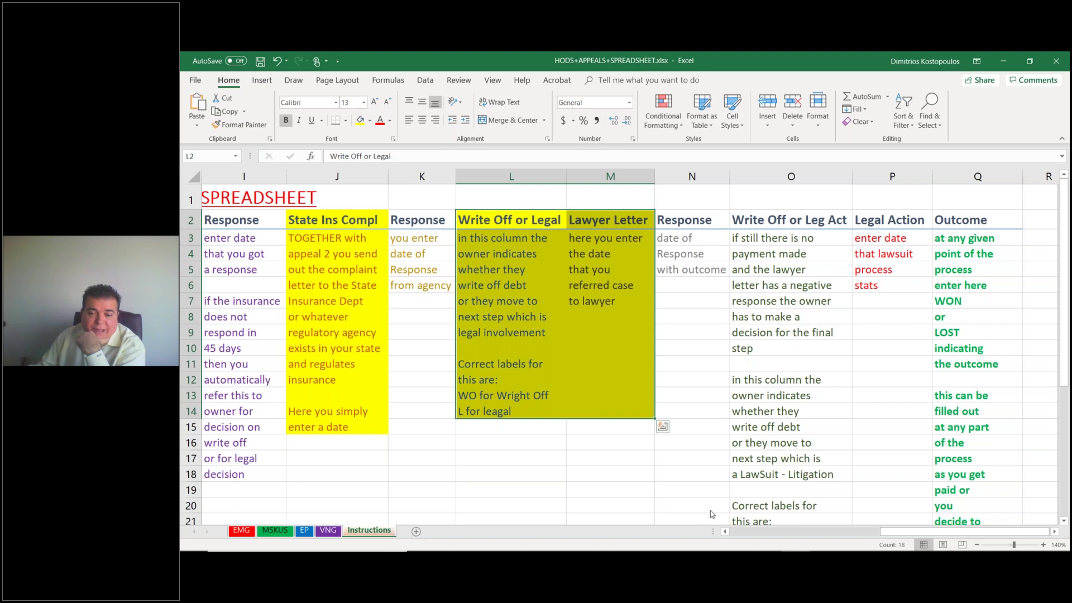
{"action": "left_click", "coordinate": [655, 515]}
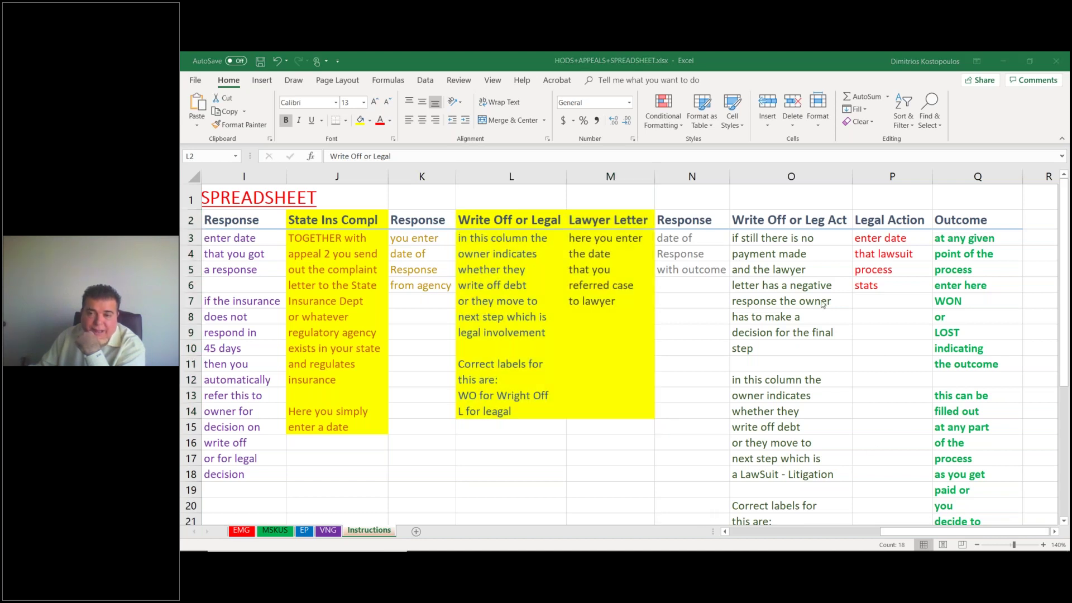
{"action": "left_click_drag", "start_coordinate": [798, 224], "coordinate": [951, 502]}
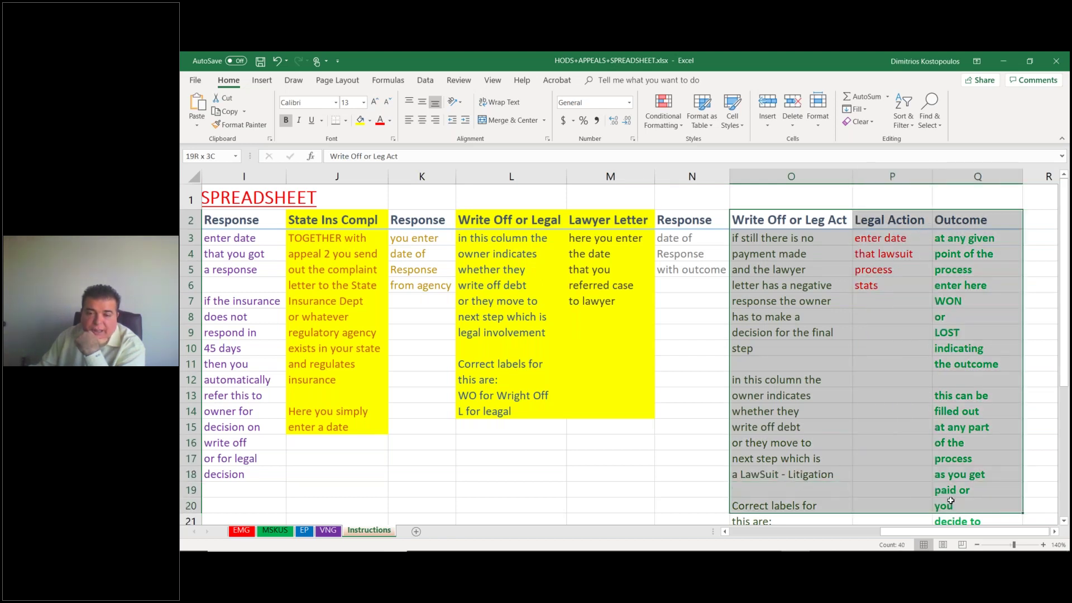
{"action": "left_click_drag", "start_coordinate": [951, 501], "coordinate": [951, 501]}
{"action": "scroll", "coordinate": [906, 476], "scroll_direction": "down", "scroll_amount": 2}
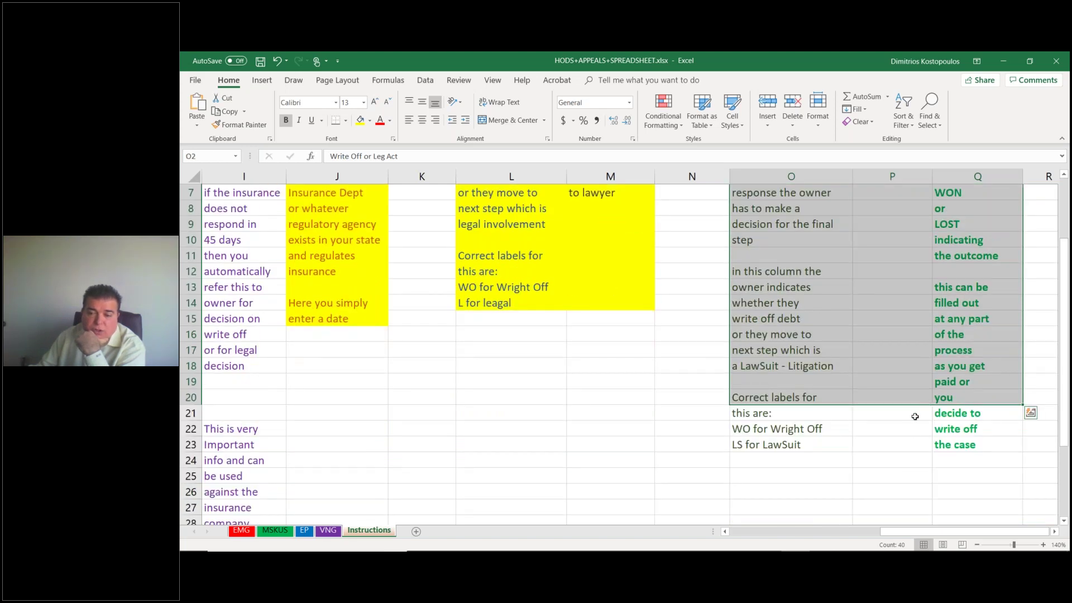
{"action": "scroll", "coordinate": [826, 396], "scroll_direction": "up", "scroll_amount": 2}
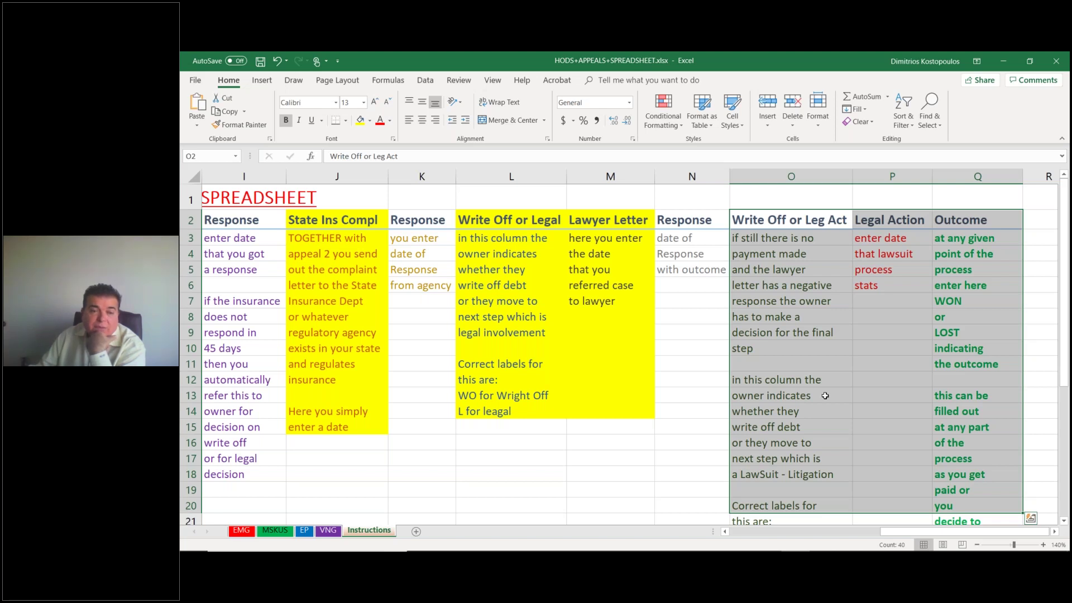
Look back over the earlier highlighted instruction columns, and display the VNG appeals sheet.
{"action": "left_click_drag", "start_coordinate": [927, 535], "coordinate": [897, 536]}
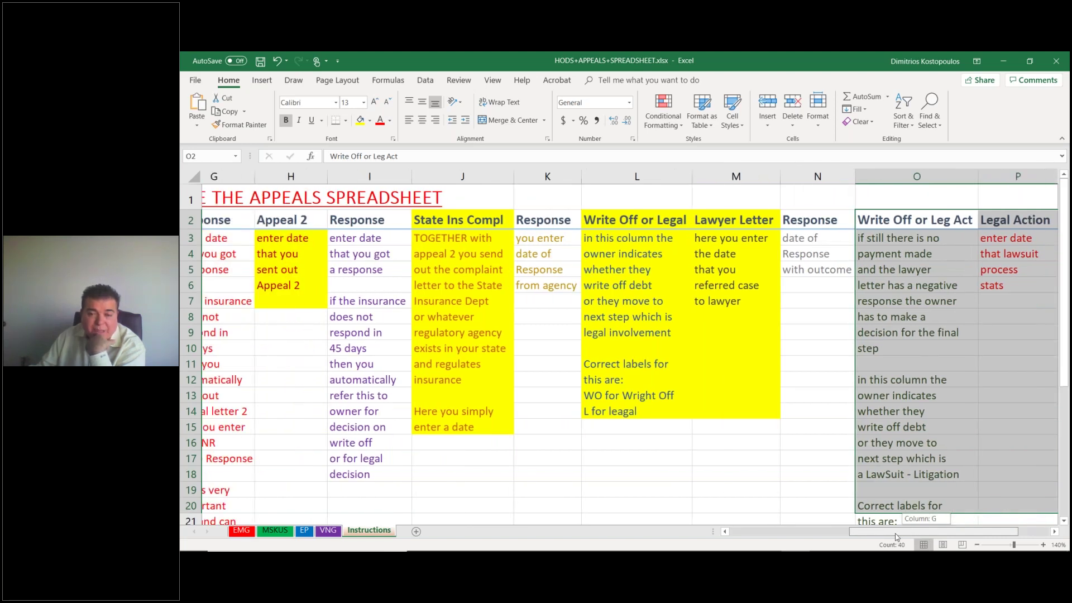
{"action": "left_click_drag", "start_coordinate": [896, 536], "coordinate": [840, 511]}
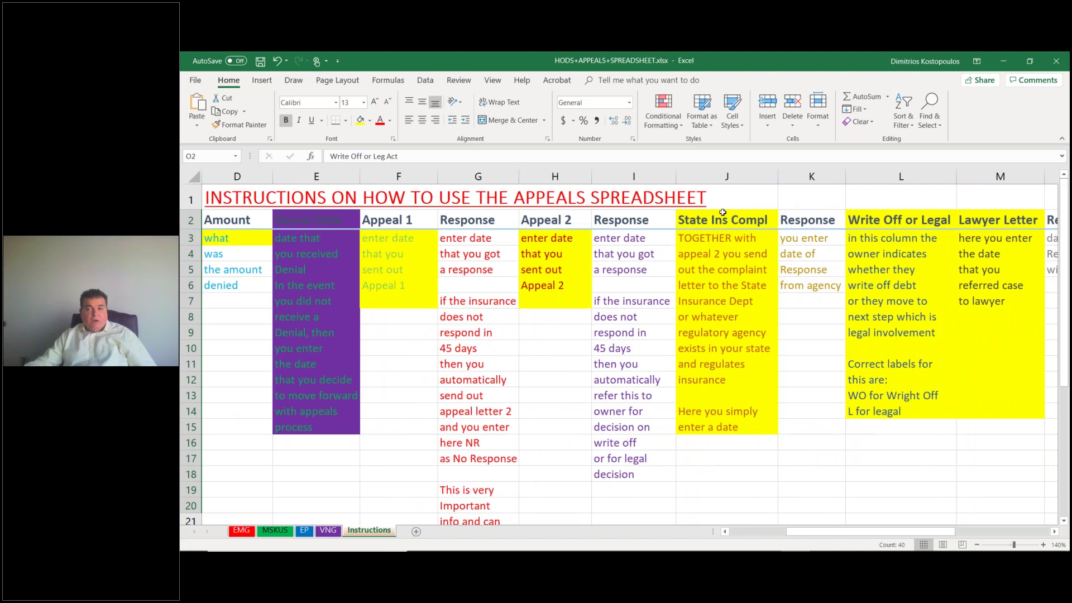
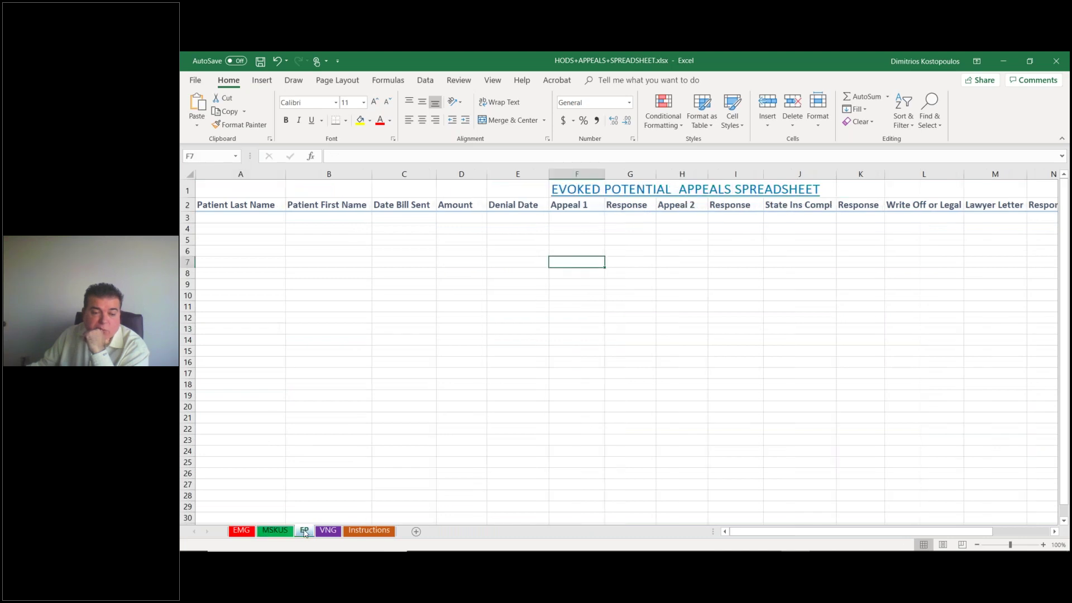
{"action": "left_click", "coordinate": [329, 532]}
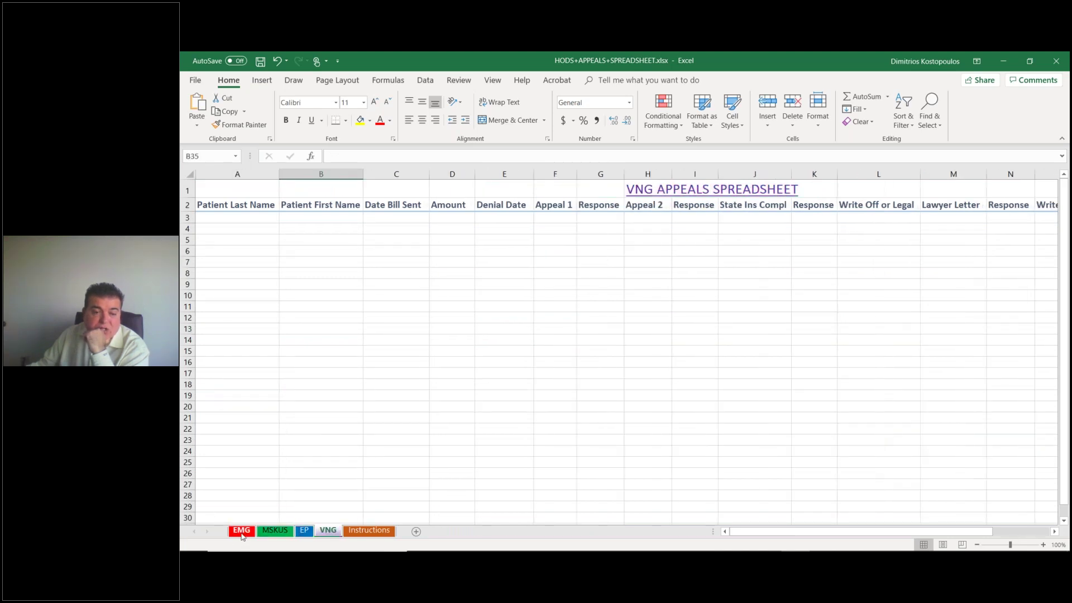
Display the EMG appeals sheet of the workbook.
{"action": "left_click", "coordinate": [241, 531]}
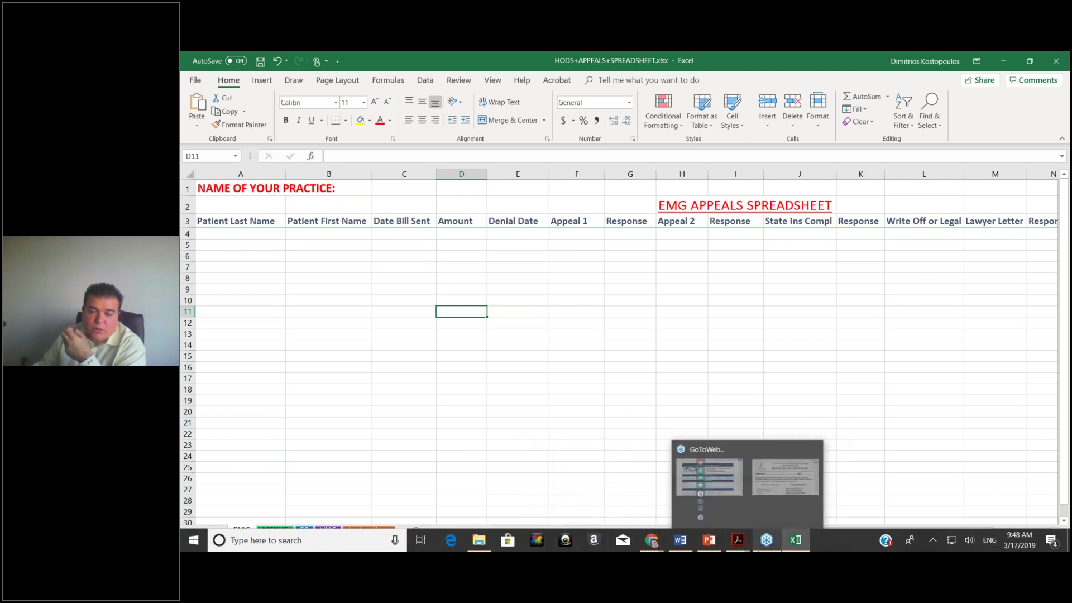
{"action": "mouse_move", "coordinate": [796, 545]}
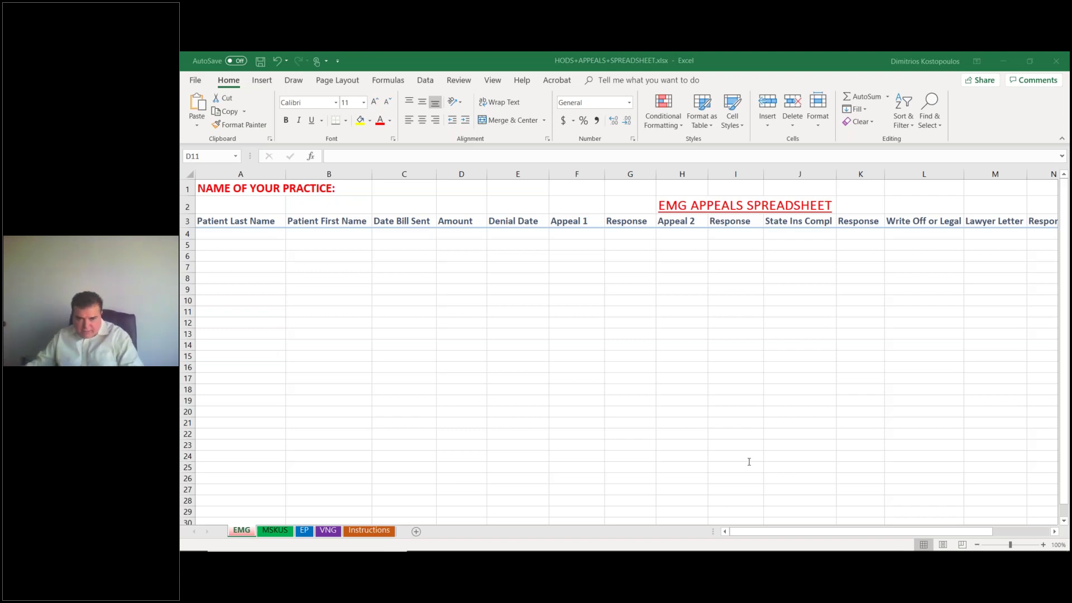
{"action": "mouse_move", "coordinate": [544, 542]}
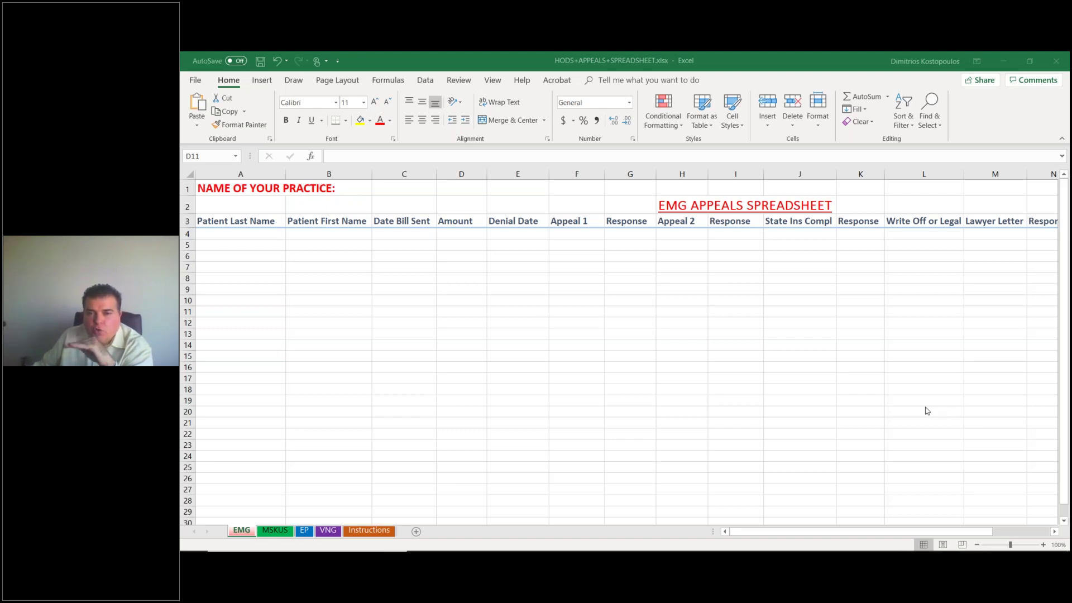
Switch to File Explorer and open the HOEMG APPEALS folder under BILLING SHEETS AND CODES.
{"action": "mouse_move", "coordinate": [480, 546]}
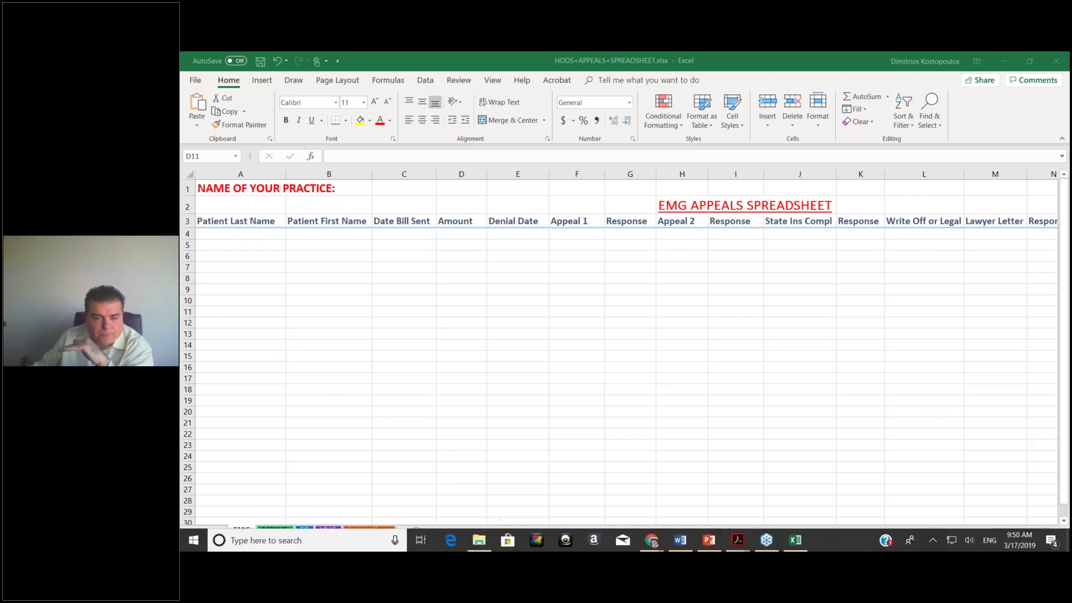
{"action": "left_click", "coordinate": [480, 540]}
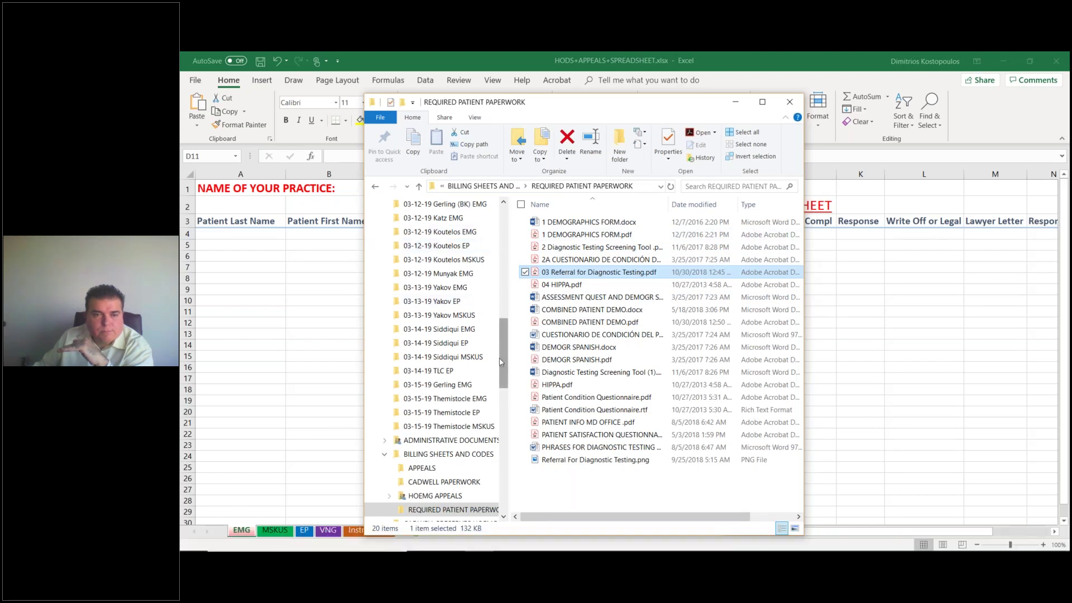
{"action": "scroll", "coordinate": [502, 357], "scroll_direction": "down", "scroll_amount": 2}
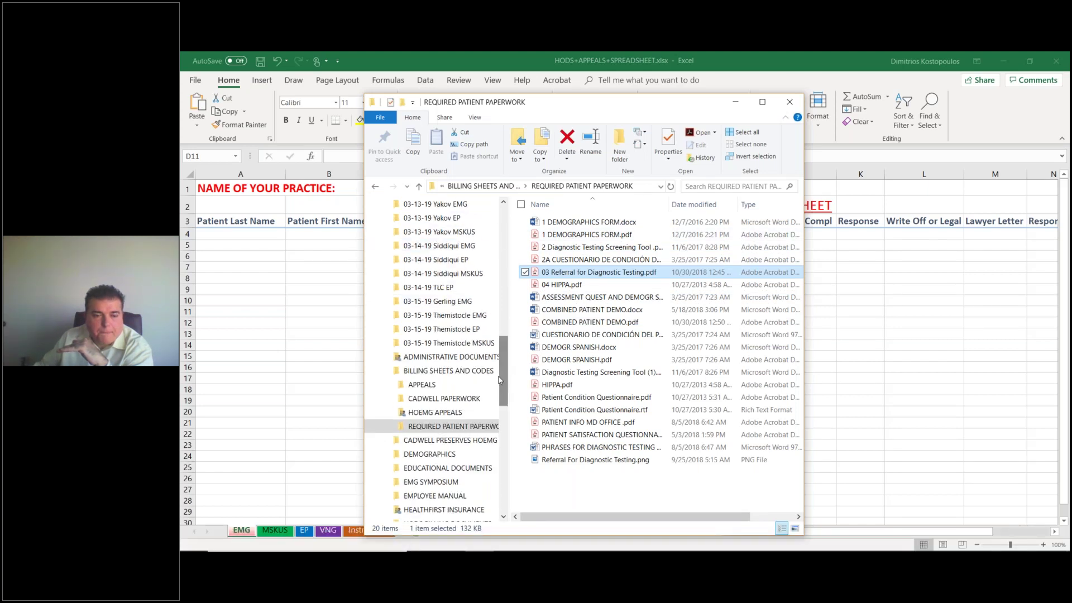
{"action": "left_click", "coordinate": [435, 413]}
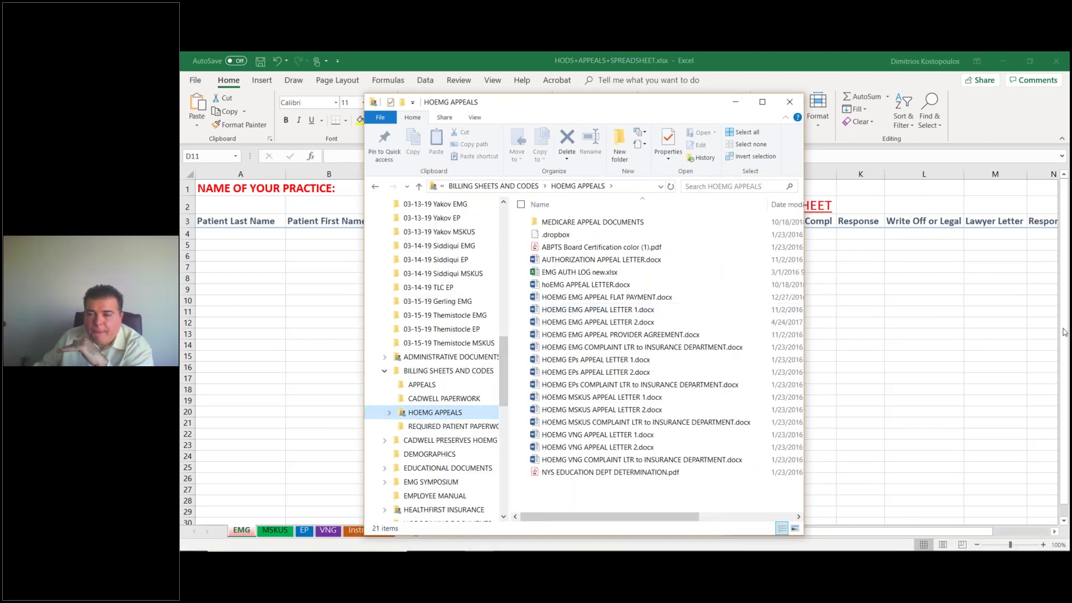
{"action": "left_click", "coordinate": [1004, 366]}
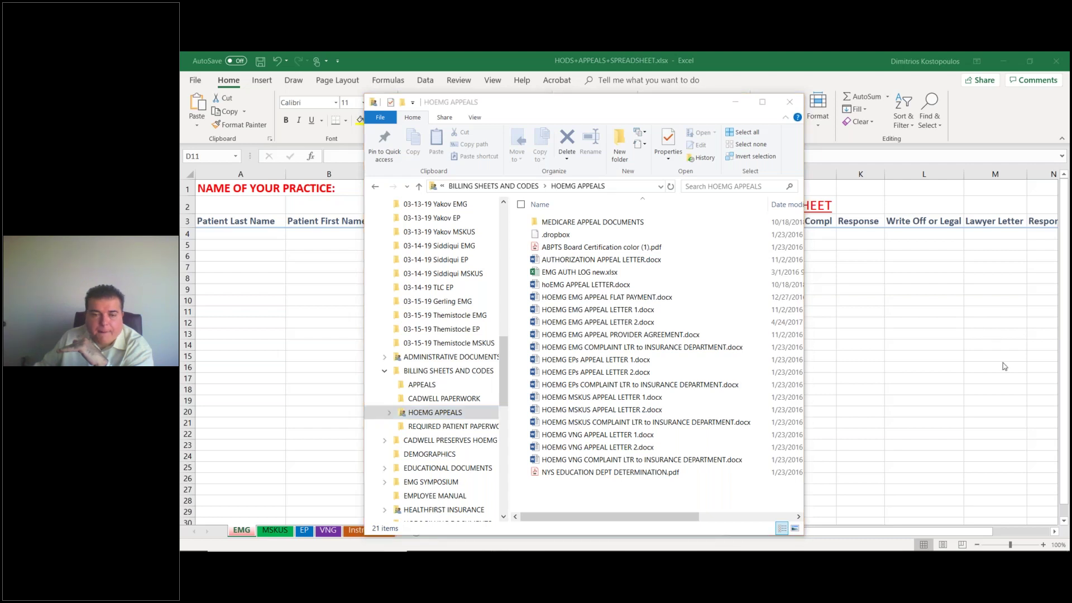
Search the HOEMG APPEALS folder for FLAT and open the HOEMG EMG APPEAL FLAT PAYMENT letter in Word.
{"action": "left_click", "coordinate": [731, 185]}
{"action": "type", "text": "FLAT"}
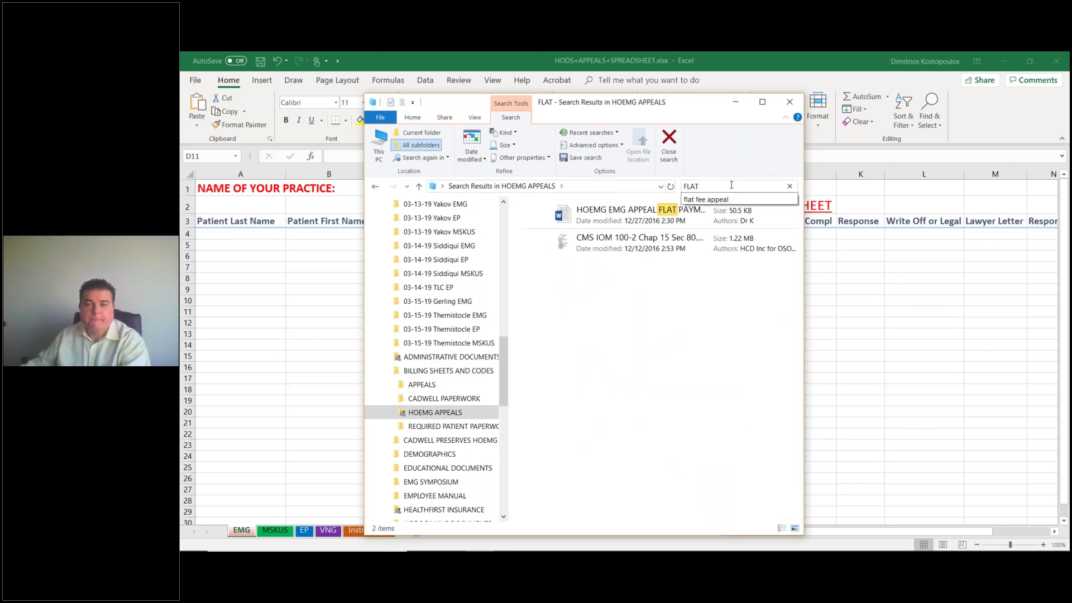
{"action": "double_click", "coordinate": [579, 210]}
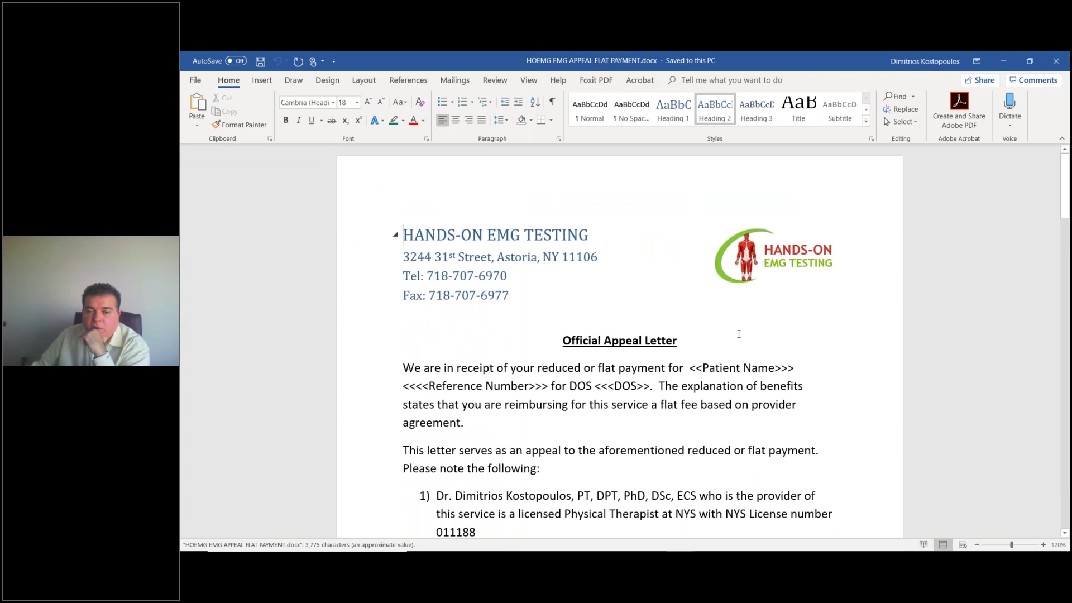
Highlight "reduced or flat payment" in yellow in the letter's second paragraph.
{"action": "scroll", "coordinate": [739, 334], "scroll_direction": "down", "scroll_amount": 3}
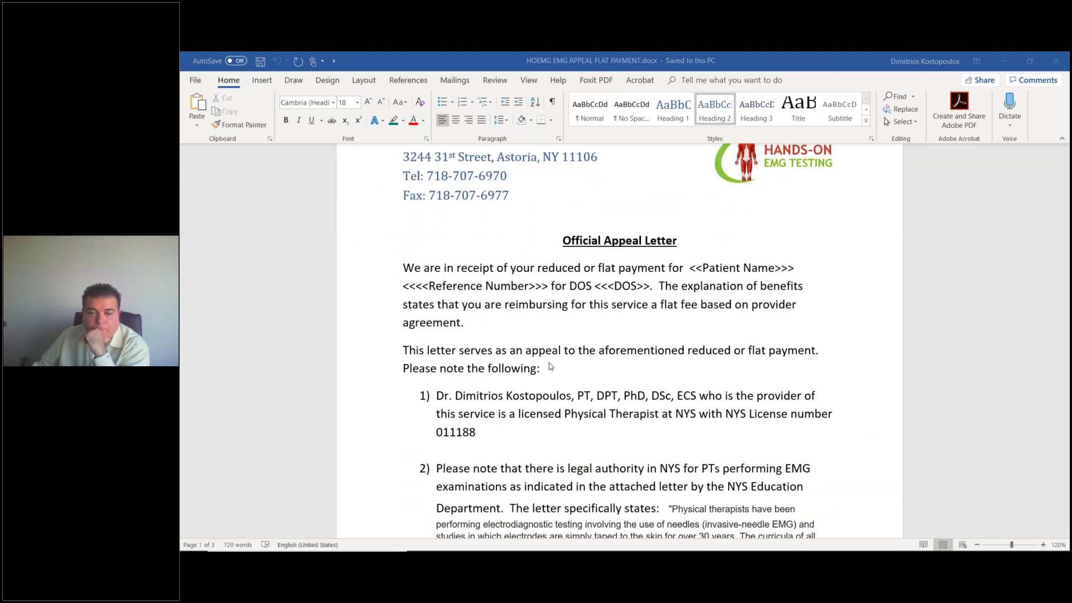
{"action": "scroll", "coordinate": [644, 230], "scroll_direction": "down", "scroll_amount": 5}
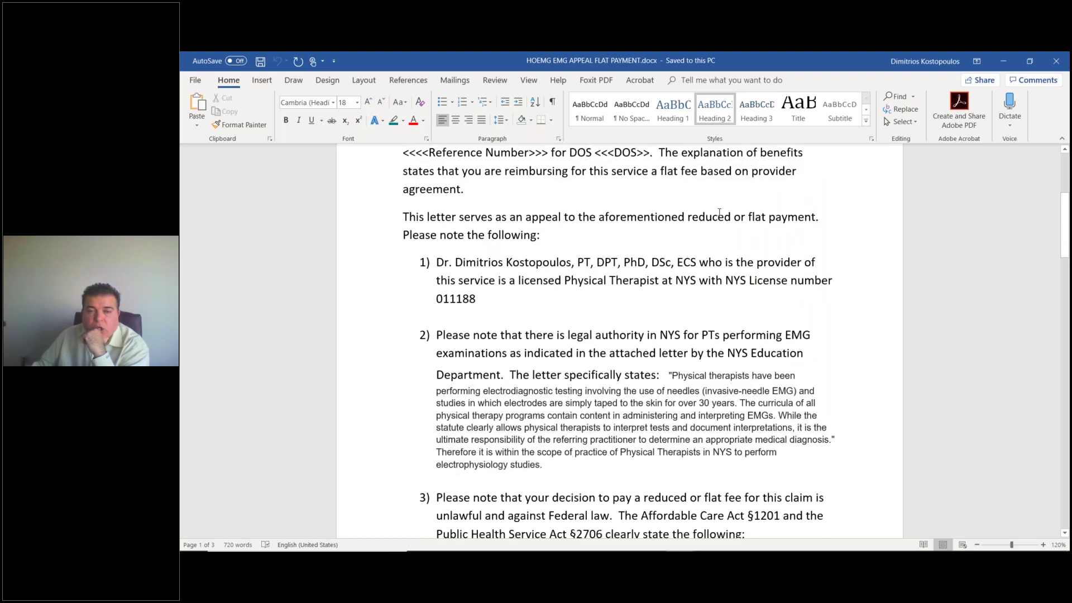
{"action": "left_click_drag", "start_coordinate": [687, 218], "coordinate": [815, 217]}
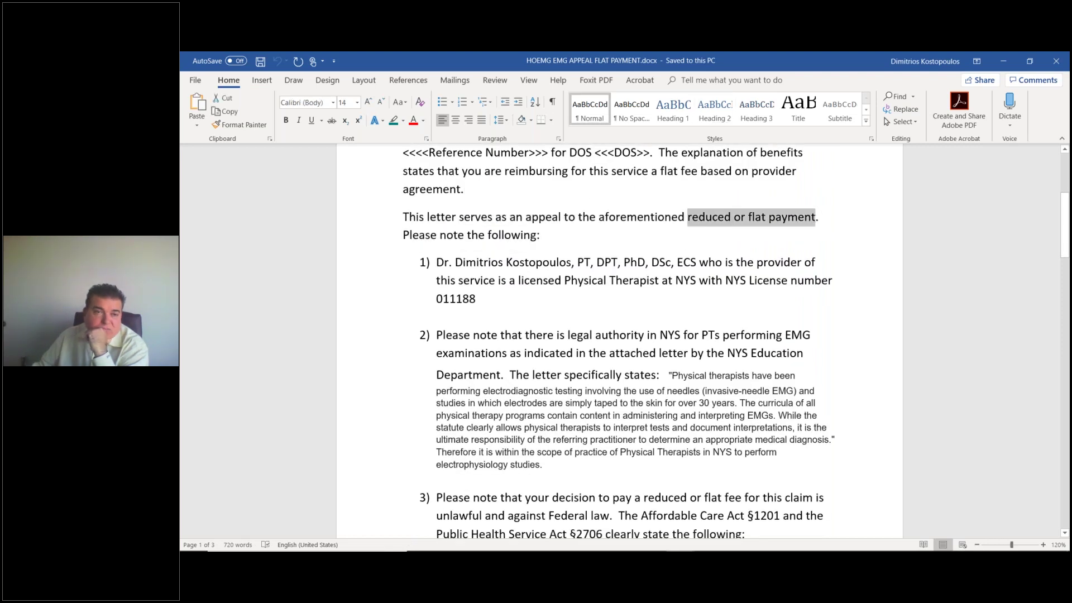
{"action": "left_click", "coordinate": [402, 121]}
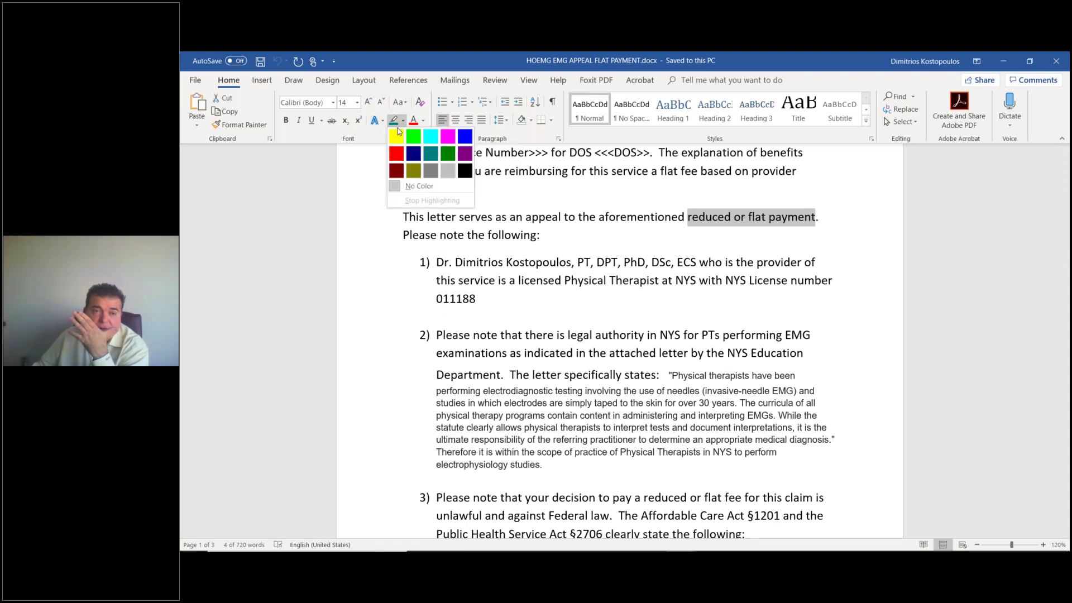
{"action": "left_click", "coordinate": [395, 137]}
{"action": "left_click", "coordinate": [462, 282]}
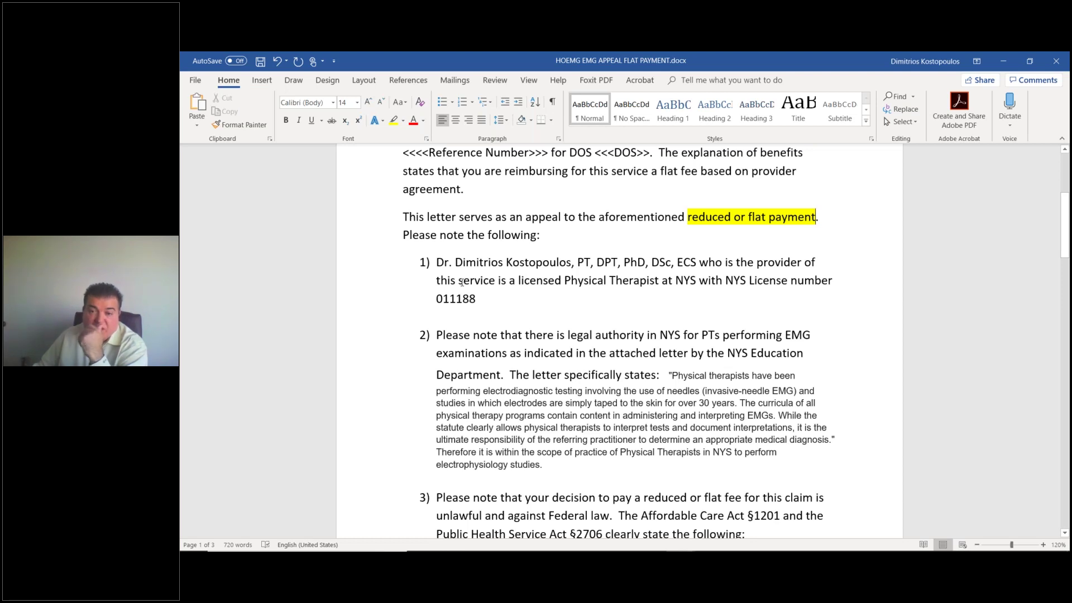
Highlight "in NYS for PTs performing EMG examinations as indicated in the attached letter" in yellow in item 2.
{"action": "scroll", "coordinate": [462, 282], "scroll_direction": "up", "scroll_amount": 3}
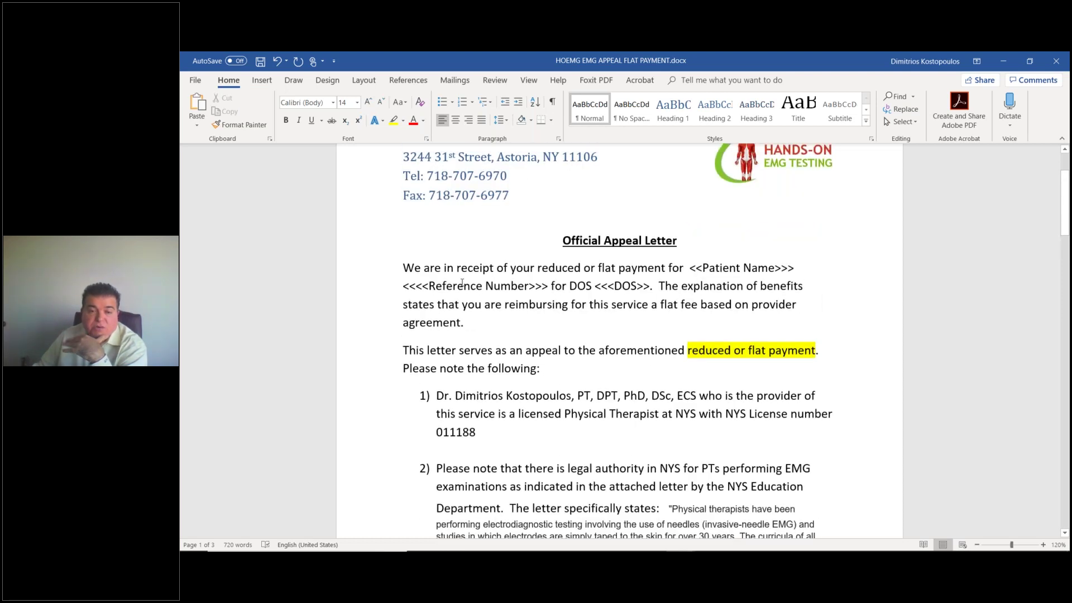
{"action": "scroll", "coordinate": [462, 282], "scroll_direction": "down", "scroll_amount": 2}
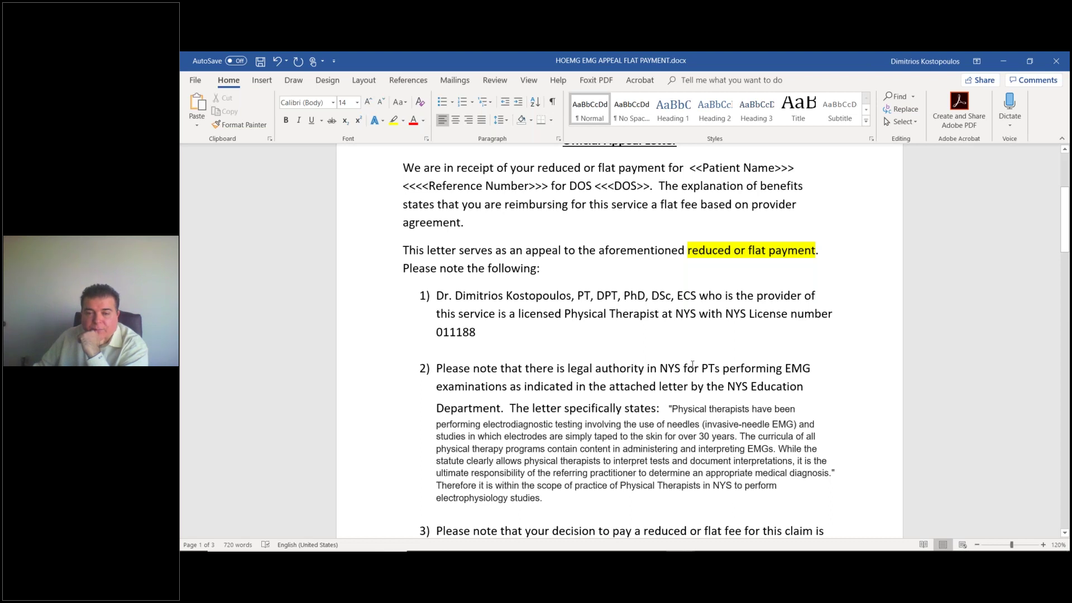
{"action": "scroll", "coordinate": [693, 365], "scroll_direction": "down", "scroll_amount": 2}
{"action": "scroll", "coordinate": [693, 364], "scroll_direction": "down", "scroll_amount": 2}
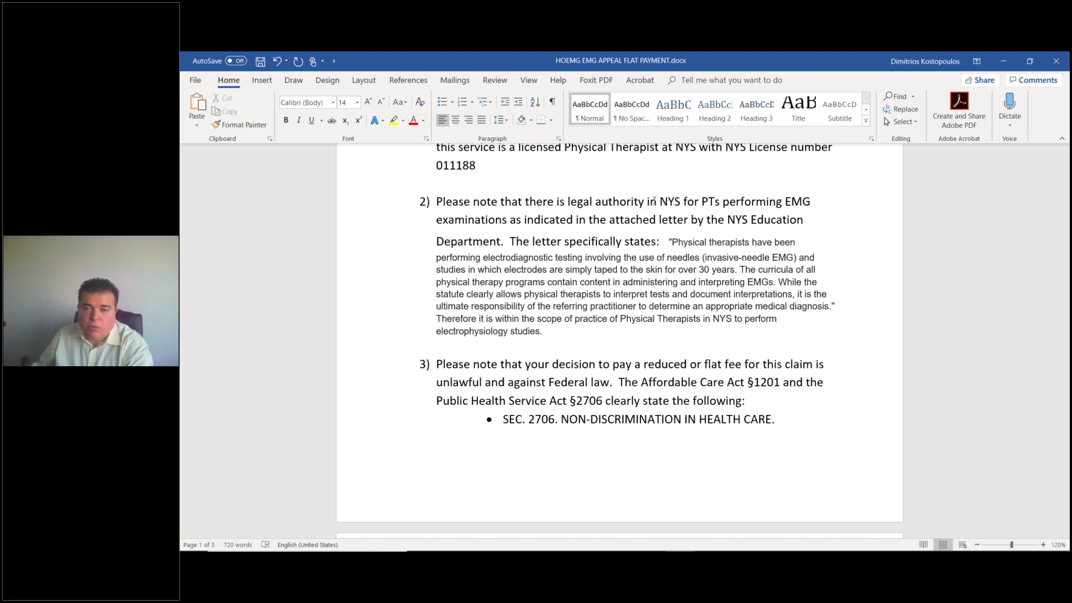
{"action": "left_click_drag", "start_coordinate": [648, 201], "coordinate": [673, 222]}
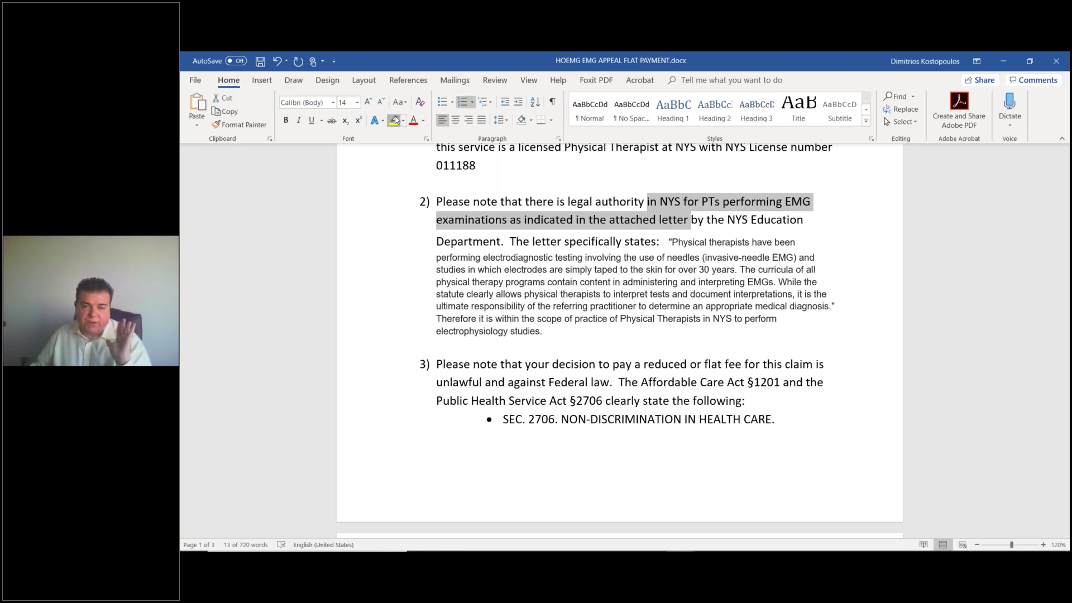
{"action": "left_click", "coordinate": [394, 120]}
{"action": "left_click", "coordinate": [432, 179]}
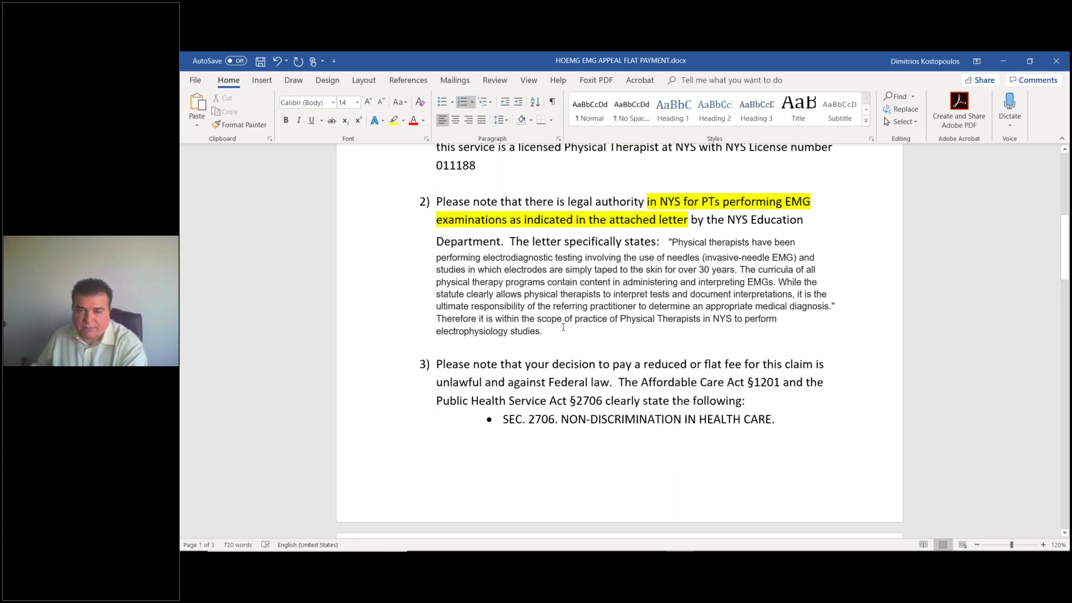
Highlight "not discriminate with respect to participation under the plan or coverage against any health care" in yellow in the SEC. 2706 text.
{"action": "scroll", "coordinate": [563, 328], "scroll_direction": "down", "scroll_amount": 3}
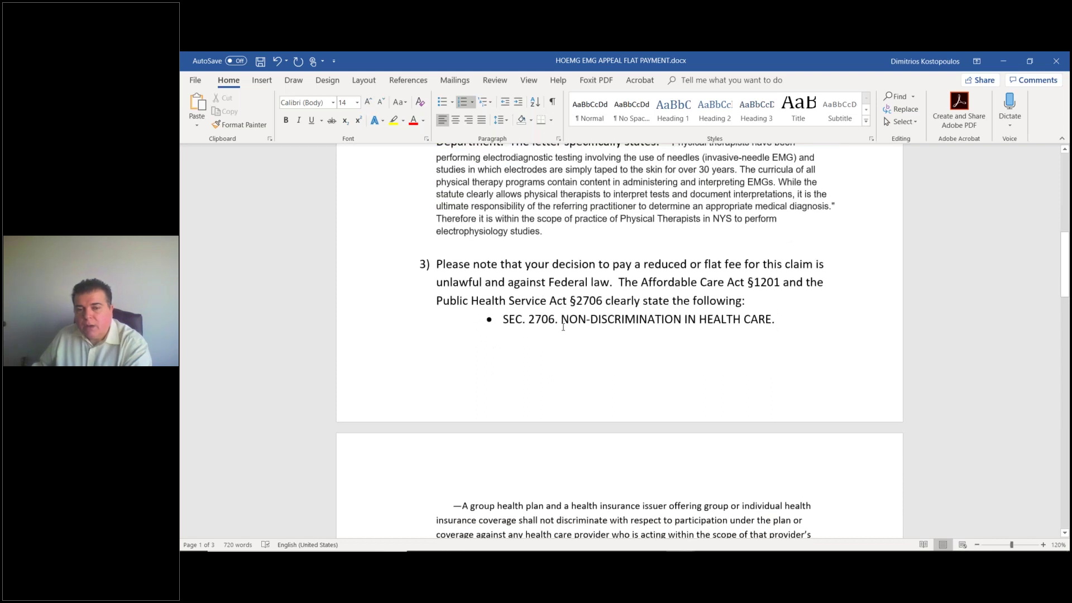
{"action": "scroll", "coordinate": [563, 328], "scroll_direction": "down", "scroll_amount": 1}
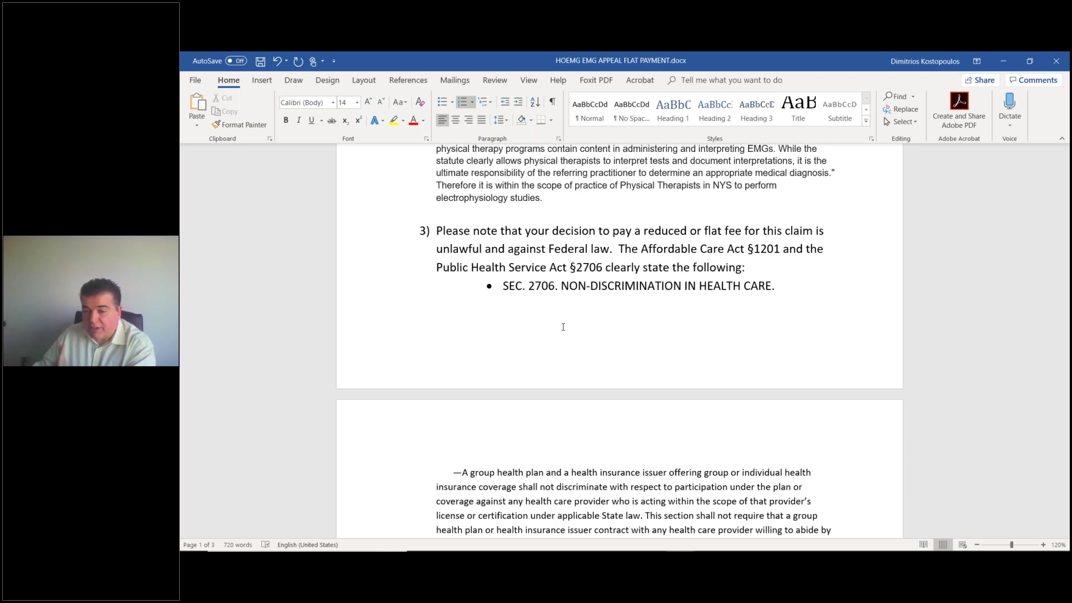
{"action": "scroll", "coordinate": [620, 341], "scroll_direction": "down", "scroll_amount": 3}
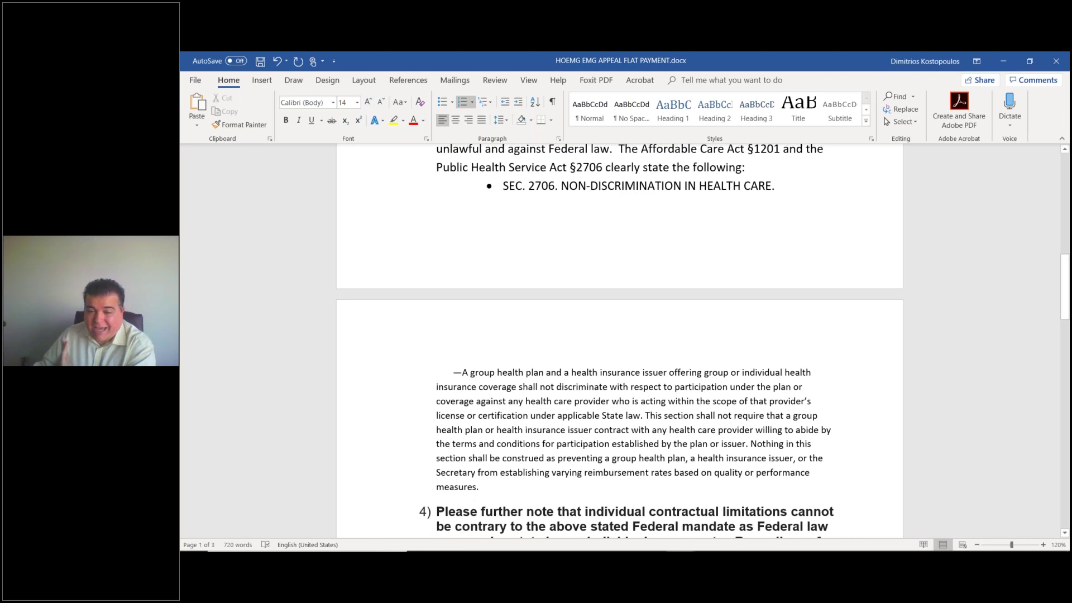
{"action": "scroll", "coordinate": [620, 341], "scroll_direction": "down", "scroll_amount": 2}
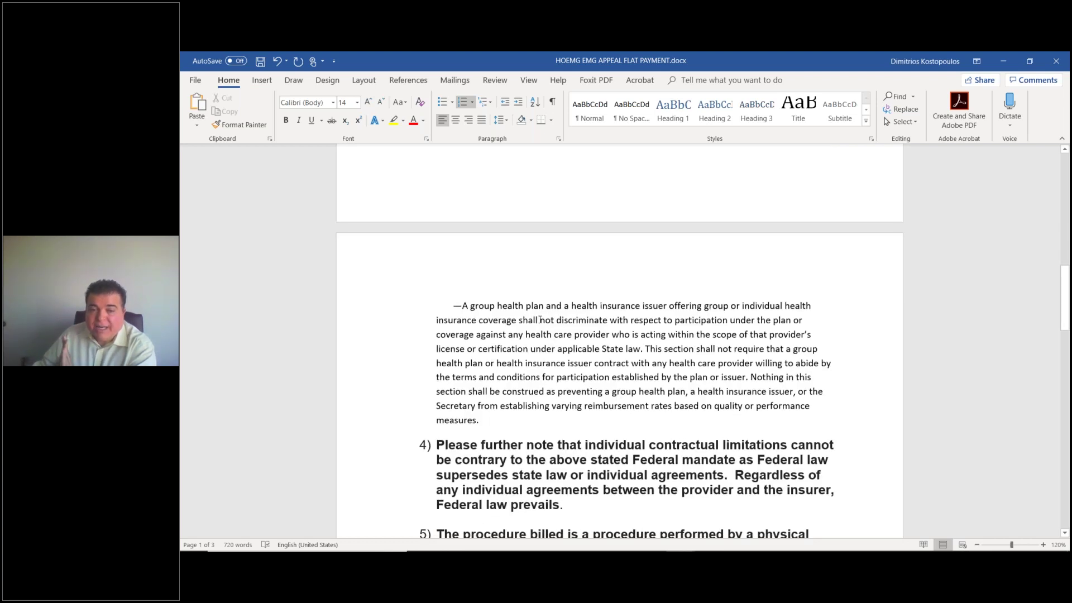
{"action": "left_click_drag", "start_coordinate": [550, 327], "coordinate": [570, 332]}
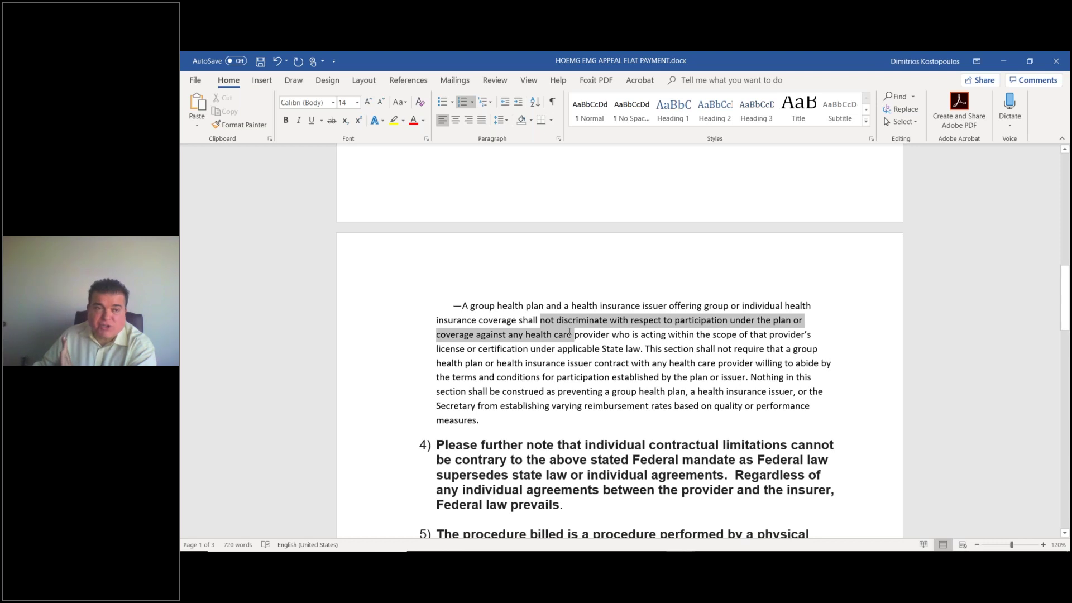
{"action": "left_click", "coordinate": [393, 120]}
{"action": "left_click", "coordinate": [577, 328]}
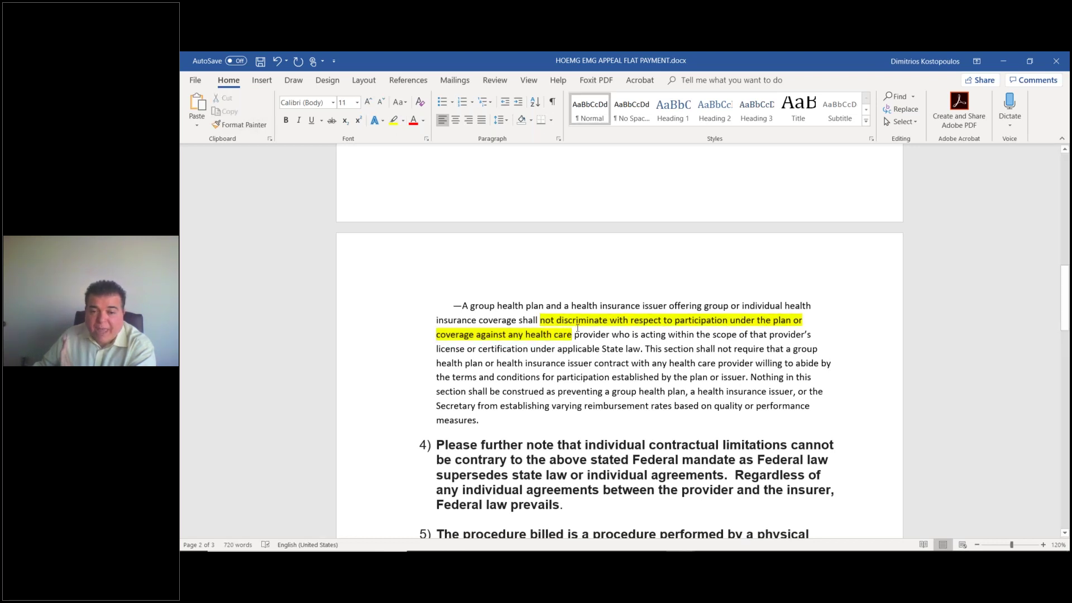
Extend the yellow highlight in the SEC. 2706 text through "license or certification under applicable State law.".
{"action": "scroll", "coordinate": [577, 329], "scroll_direction": "down", "scroll_amount": 3}
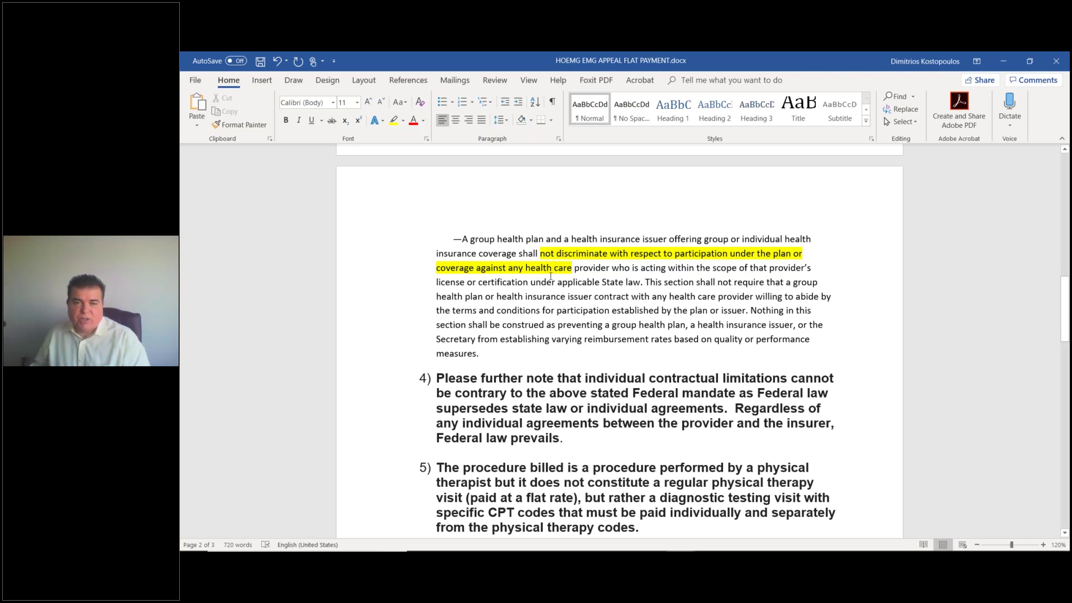
{"action": "left_click_drag", "start_coordinate": [574, 270], "coordinate": [643, 283]}
{"action": "left_click", "coordinate": [394, 120]}
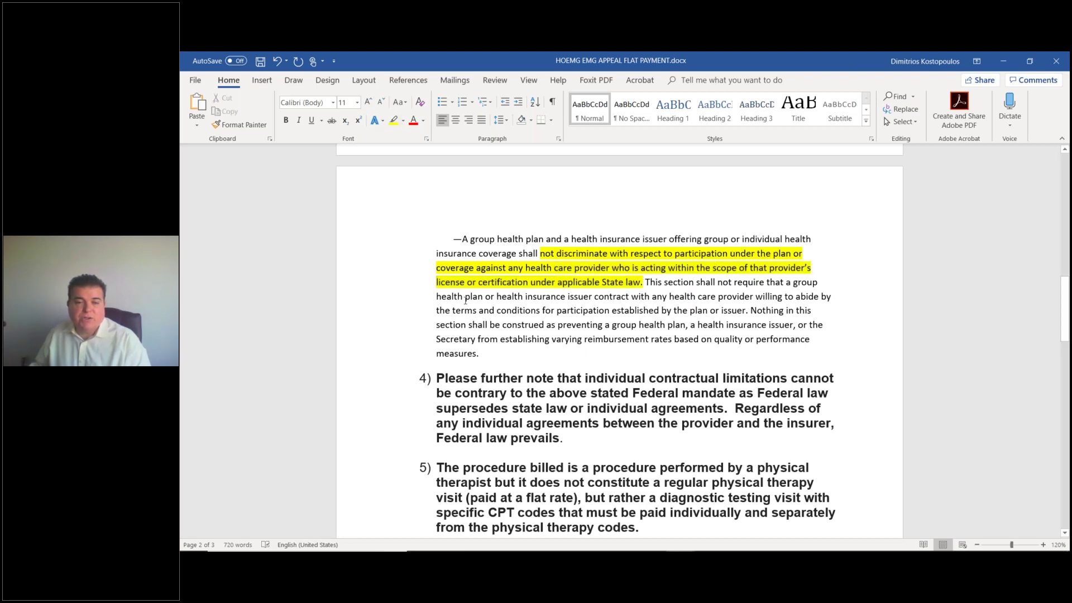
Highlight the paragraph's ending in yellow, from "or the Secretary from establishing varying reimbursement rates" through "performance measures.".
{"action": "scroll", "coordinate": [523, 337], "scroll_direction": "down", "scroll_amount": 1}
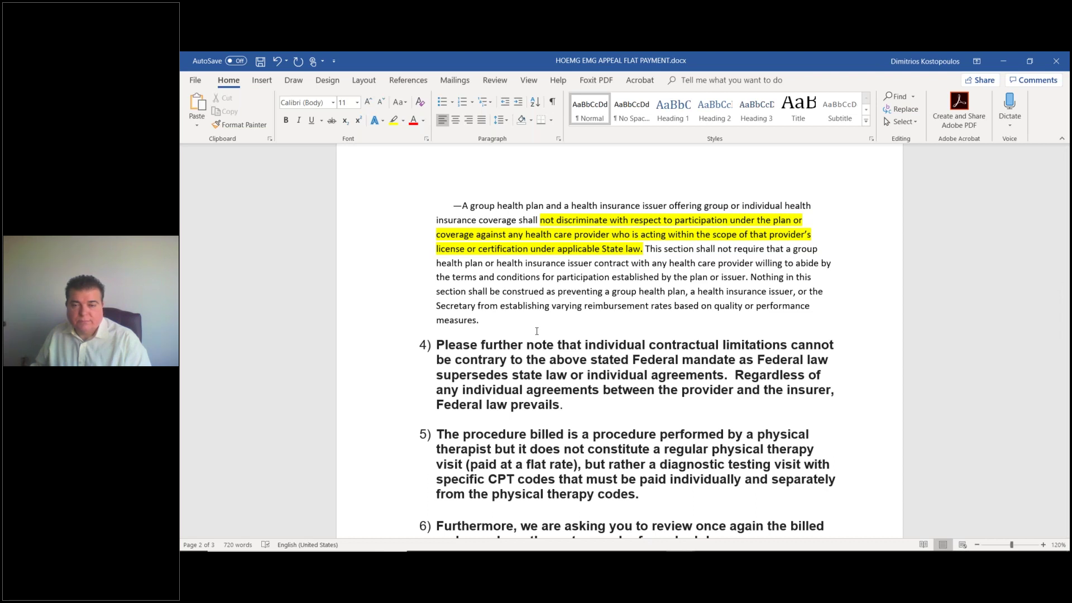
{"action": "scroll", "coordinate": [537, 331], "scroll_direction": "down", "scroll_amount": 1}
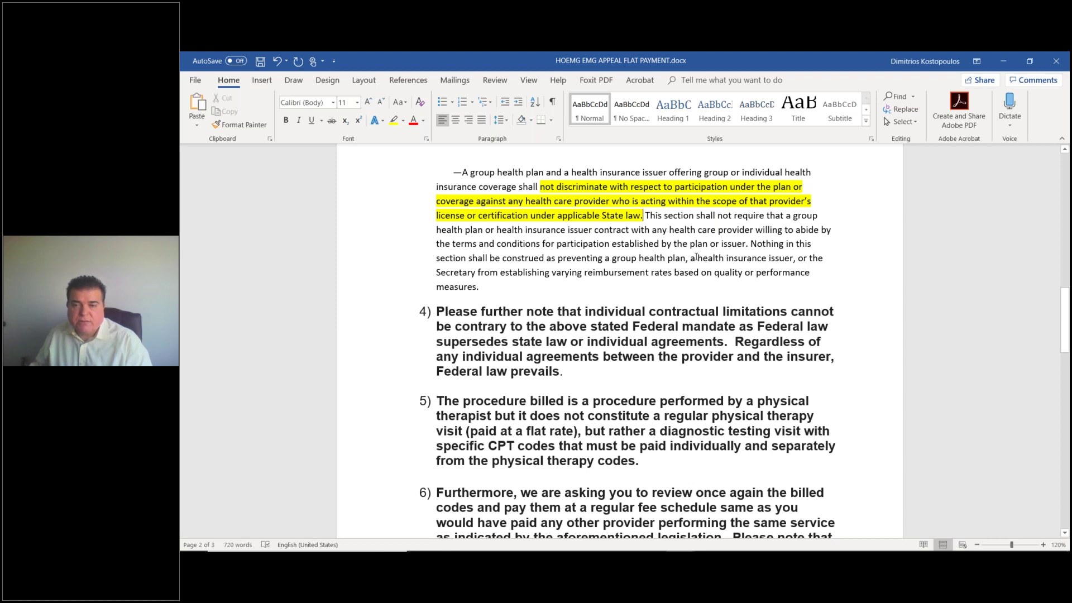
{"action": "left_click_drag", "start_coordinate": [796, 257], "coordinate": [781, 288]}
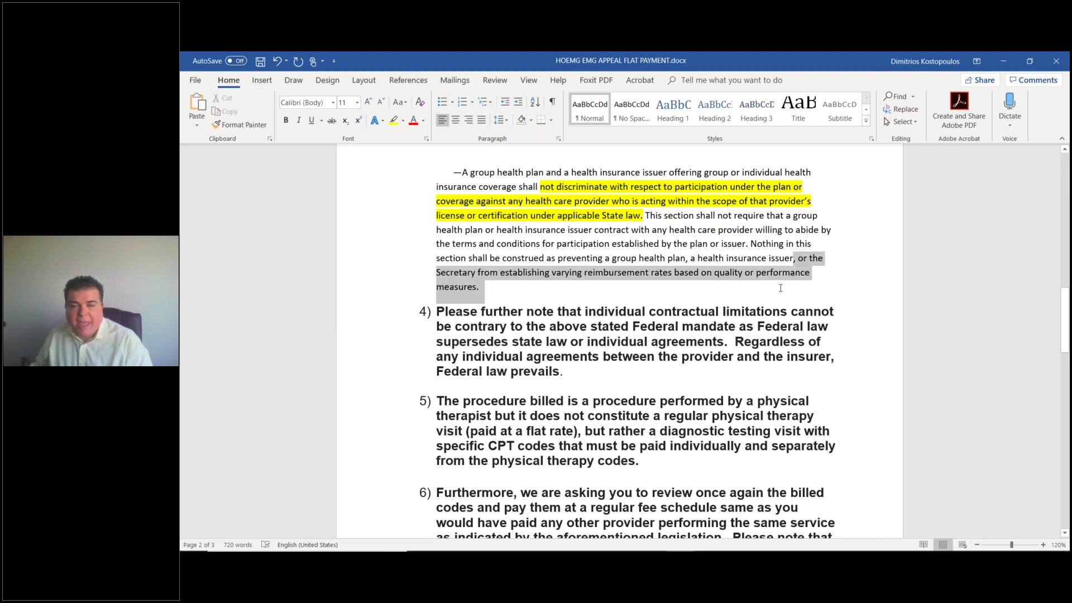
{"action": "left_click", "coordinate": [394, 120]}
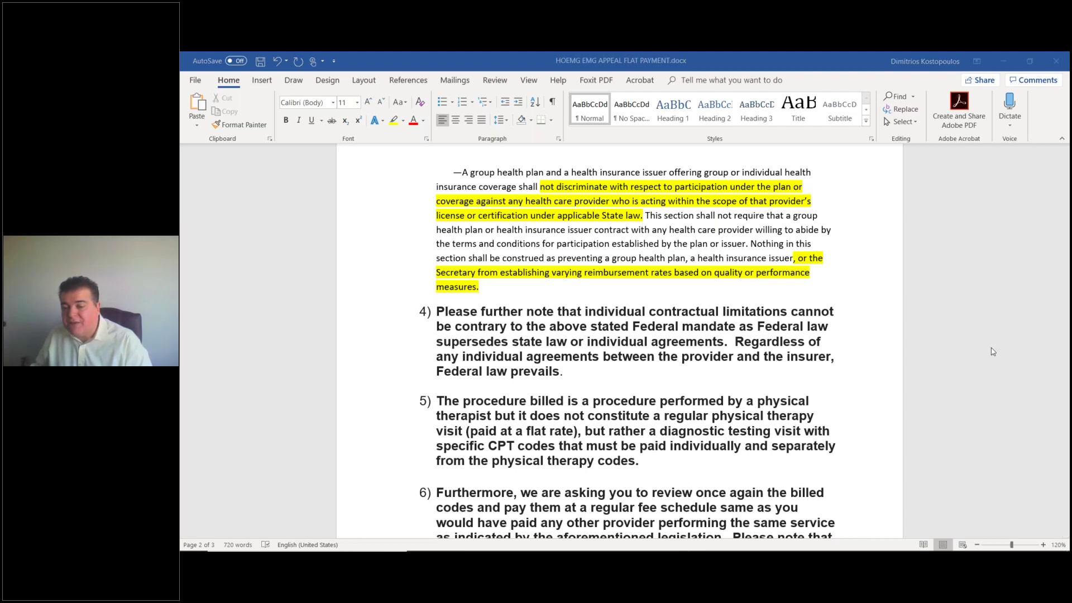
Enlarge the letter to 140% and look back at item 3 on the reduced or flat fee and Federal law.
{"action": "left_click", "coordinate": [1043, 544]}
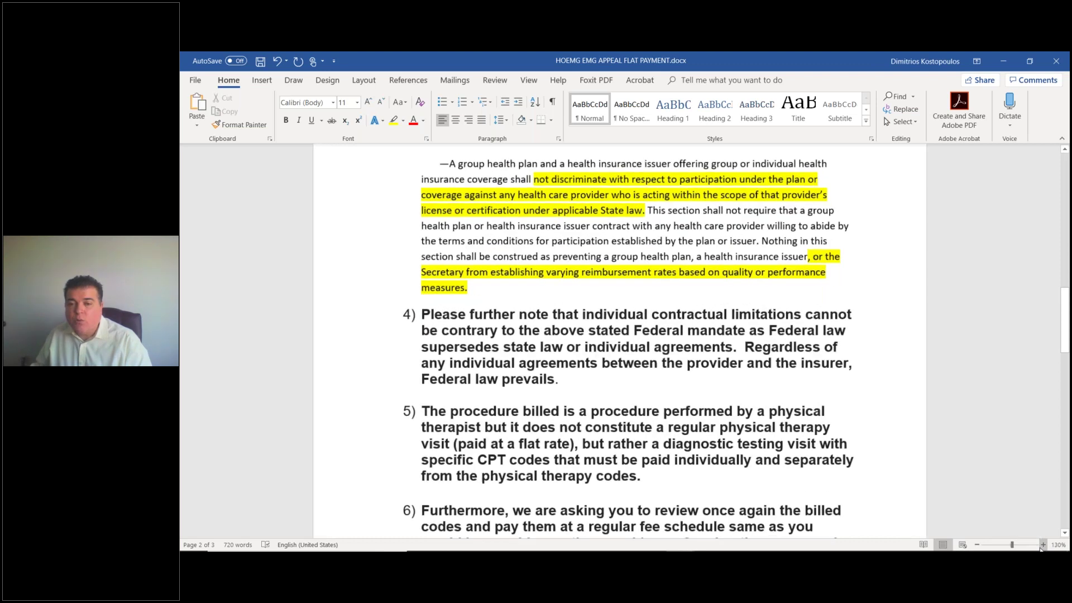
{"action": "left_click", "coordinate": [1043, 545]}
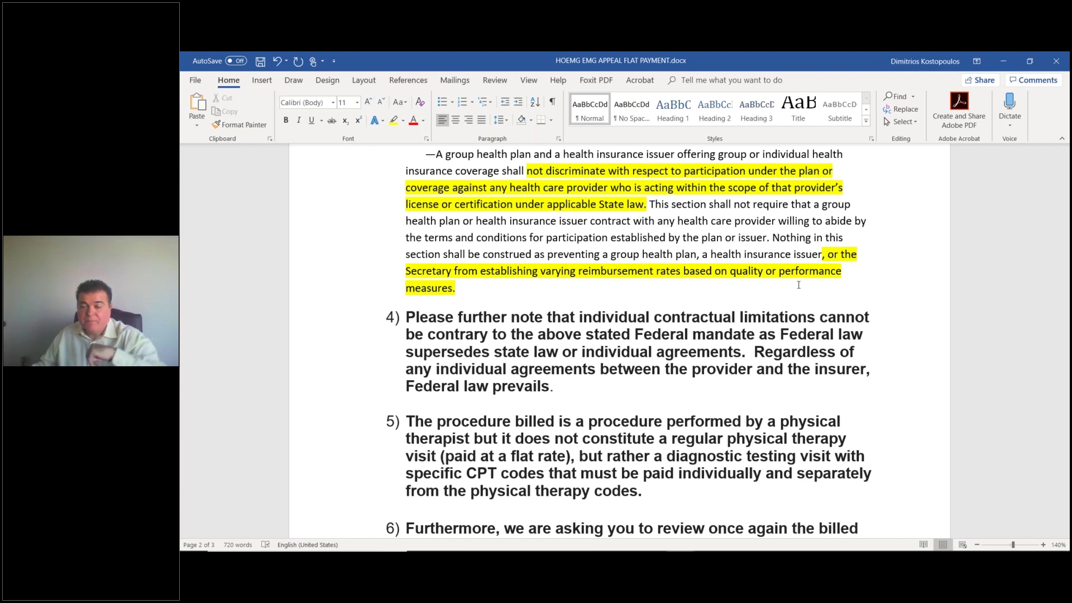
{"action": "scroll", "coordinate": [473, 275], "scroll_direction": "up", "scroll_amount": 6}
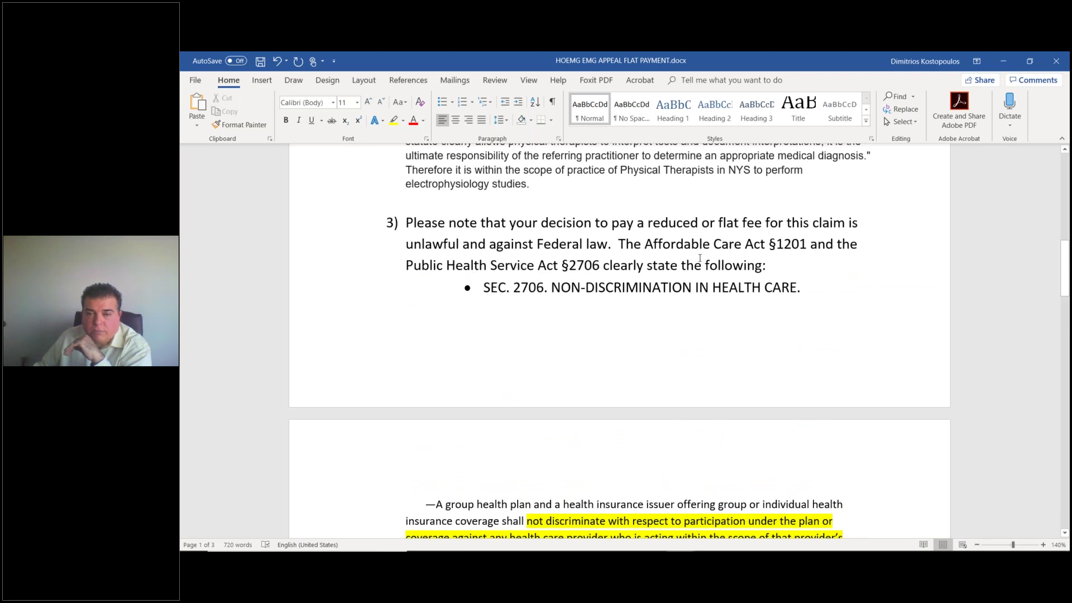
Highlight "The Affordable Care Act §1201 and the Public Health Service Act §2706" in yellow in item 3.
{"action": "left_click_drag", "start_coordinate": [619, 244], "coordinate": [600, 266]}
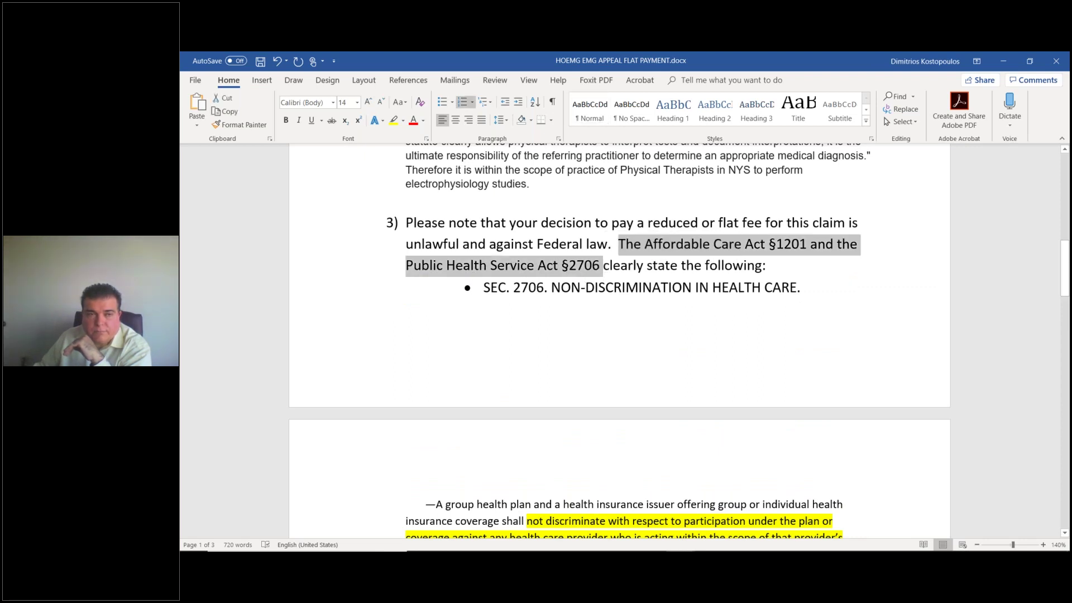
{"action": "left_click", "coordinate": [395, 127]}
{"action": "left_click", "coordinate": [537, 439]}
Highlight "Federal mandate as Federal law supersedes state law or individual agreements." in yellow in item 4.
{"action": "scroll", "coordinate": [537, 438], "scroll_direction": "down", "scroll_amount": 5}
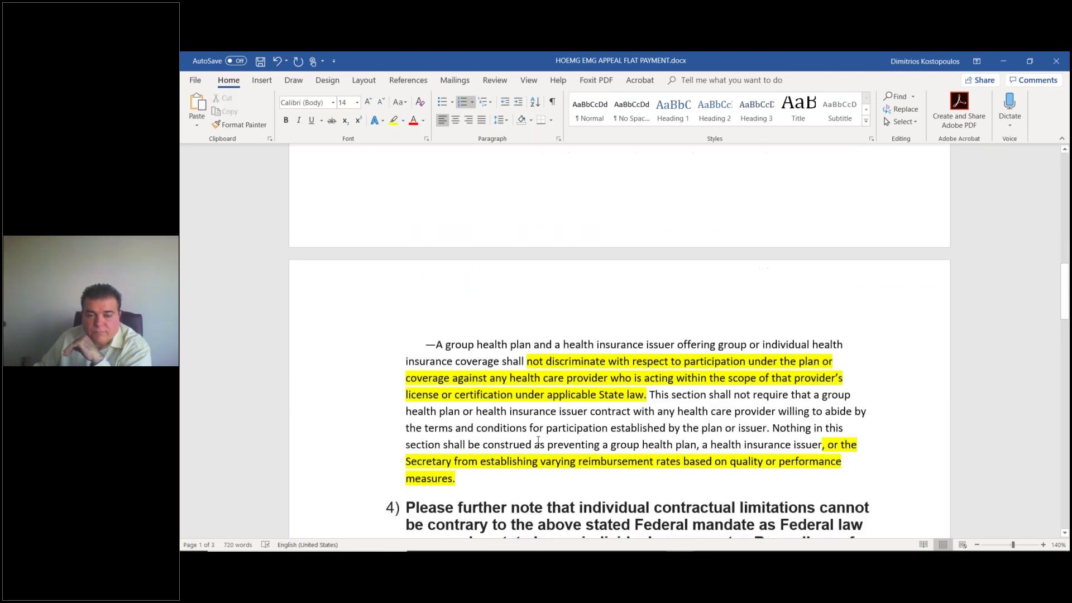
{"action": "scroll", "coordinate": [538, 439], "scroll_direction": "up", "scroll_amount": 10}
{"action": "scroll", "coordinate": [539, 441], "scroll_direction": "down", "scroll_amount": 4}
{"action": "scroll", "coordinate": [539, 440], "scroll_direction": "down", "scroll_amount": 8}
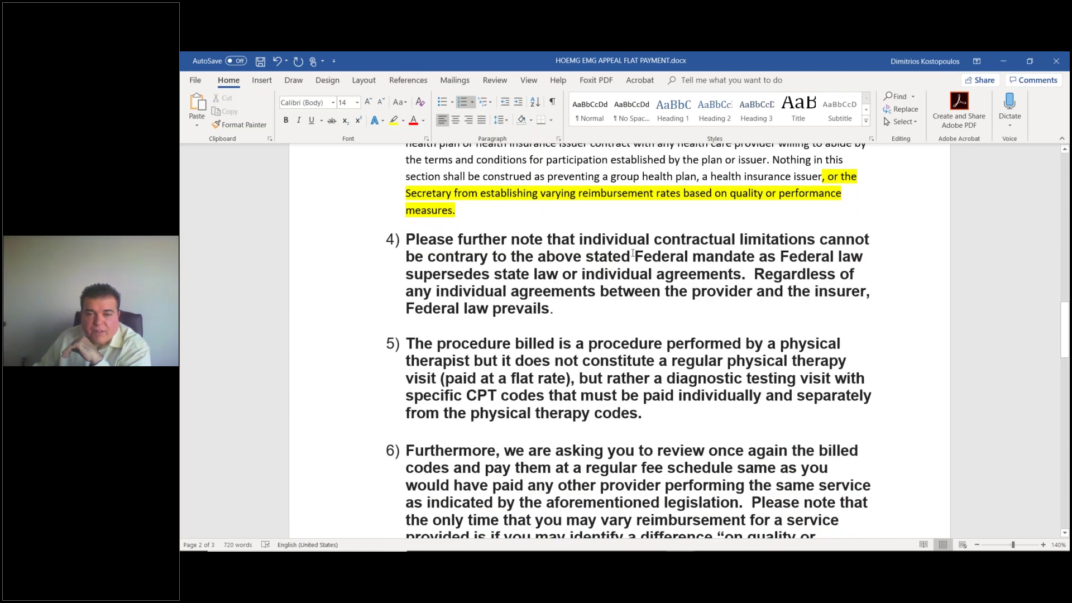
{"action": "left_click_drag", "start_coordinate": [635, 257], "coordinate": [753, 274]}
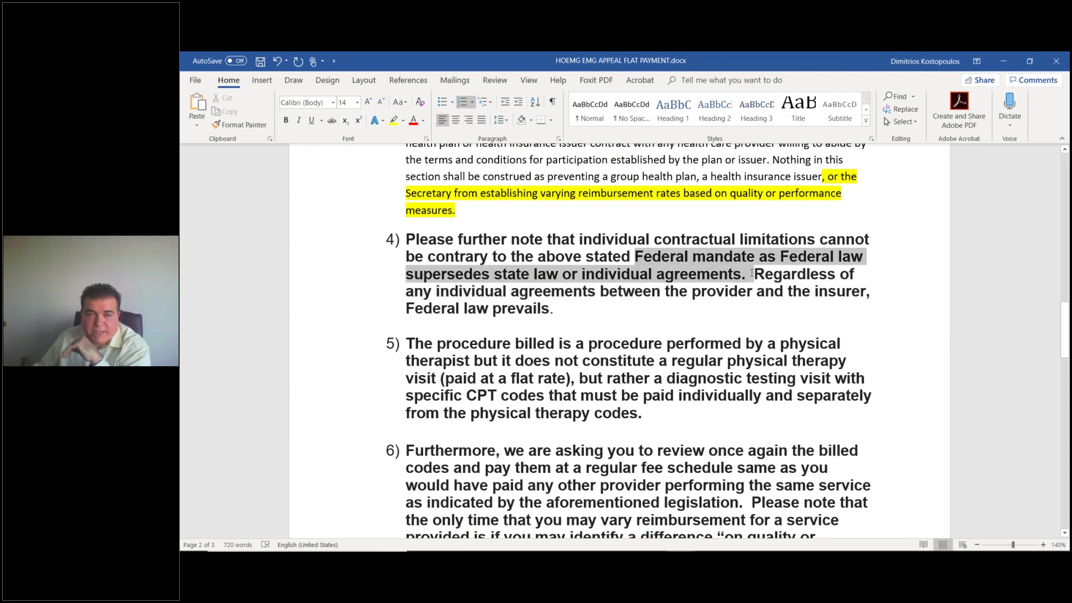
{"action": "left_click", "coordinate": [395, 122]}
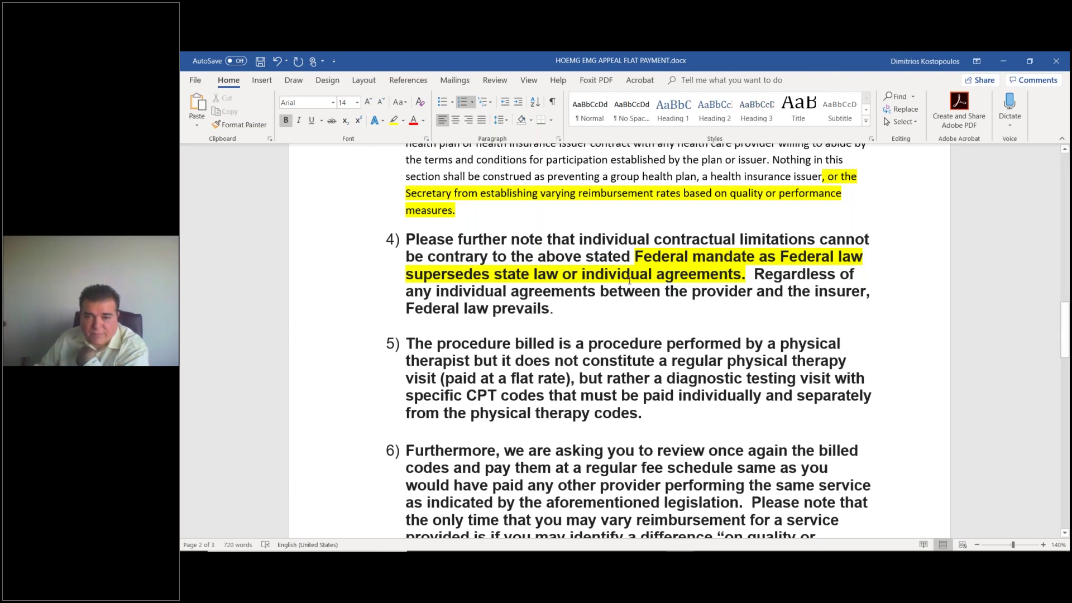
Colour item 4's last sentence red, from "Regardless of any individual agreements" through "Federal law prevails.".
{"action": "left_click_drag", "start_coordinate": [751, 274], "coordinate": [748, 323]}
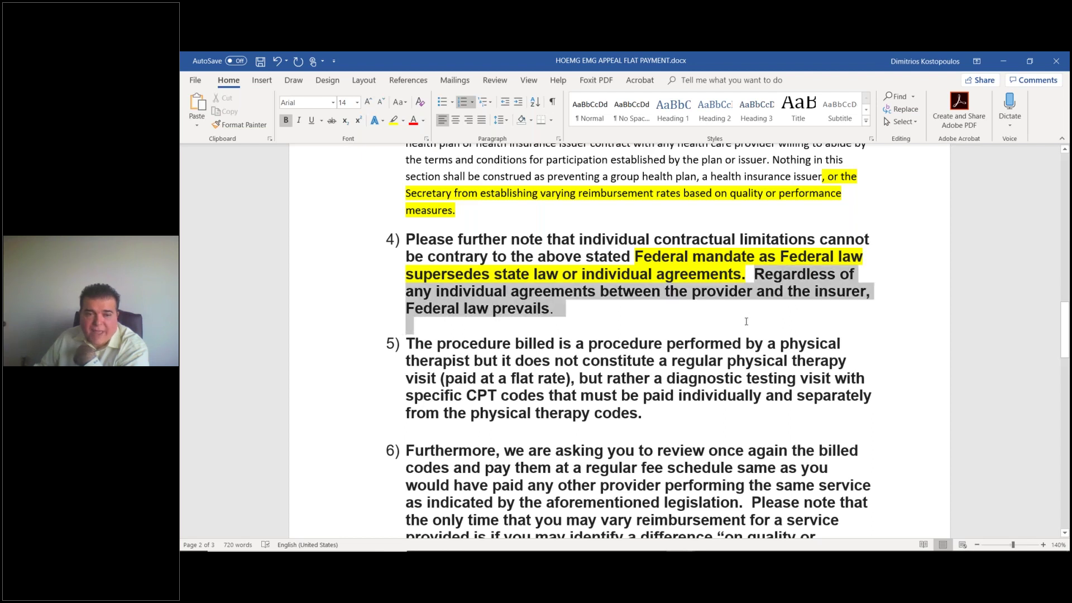
{"action": "left_click", "coordinate": [414, 120]}
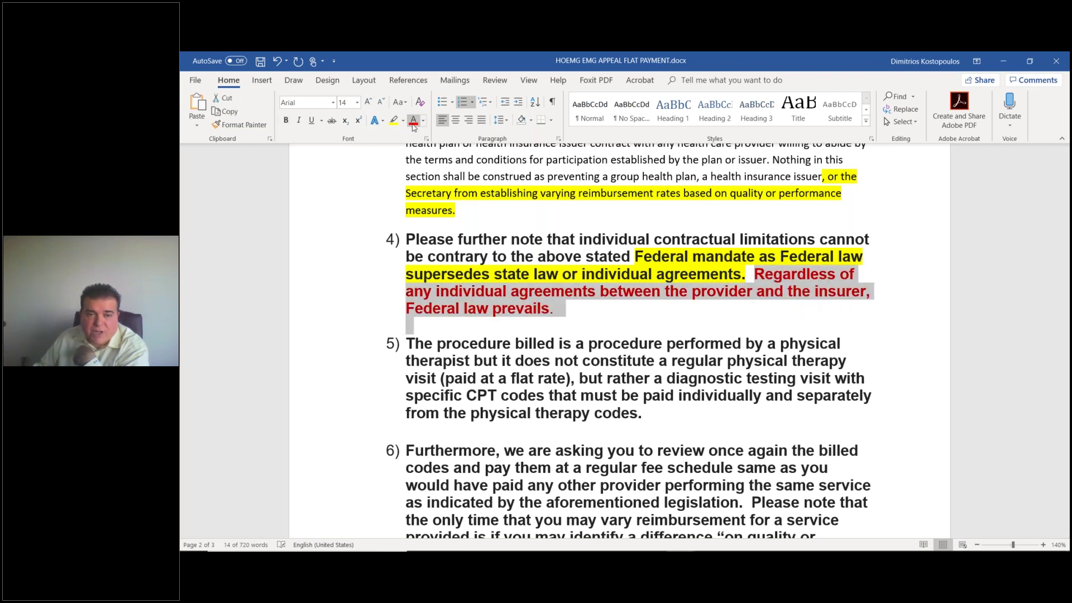
{"action": "scroll", "coordinate": [585, 350], "scroll_direction": "down", "scroll_amount": 3}
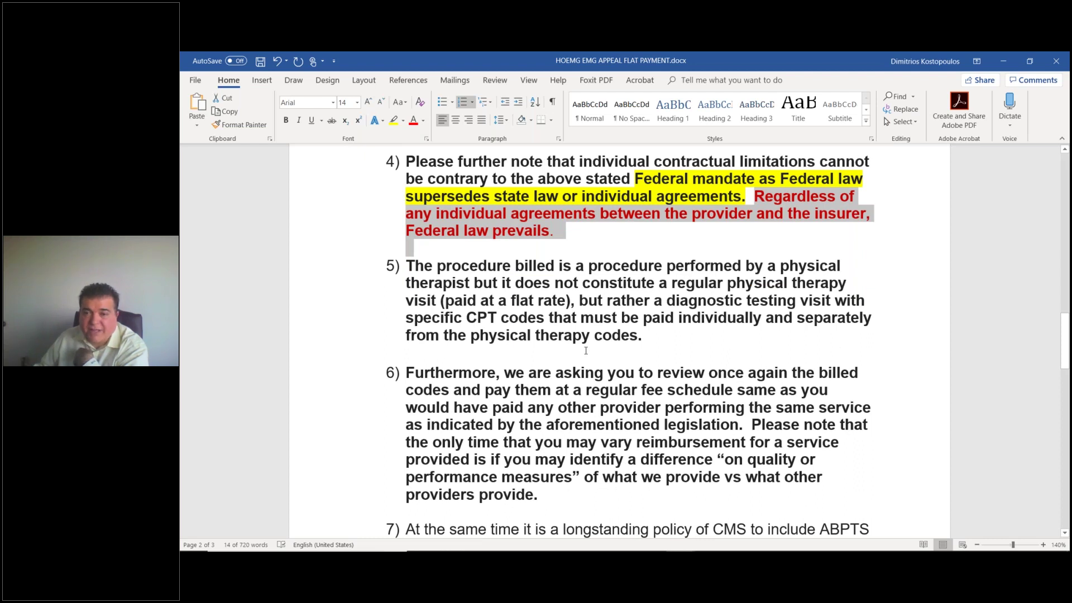
{"action": "left_click", "coordinate": [471, 266]}
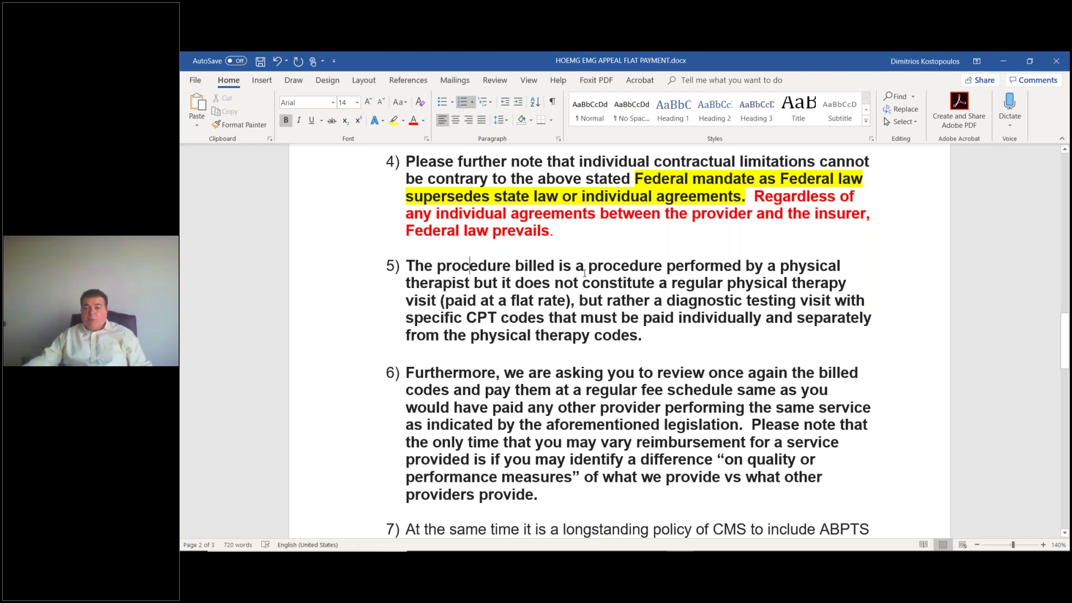
Highlight item 5 in yellow from "procedure performed by a physical therapist" through "specific CPT codes that".
{"action": "left_click_drag", "start_coordinate": [593, 277], "coordinate": [580, 316]}
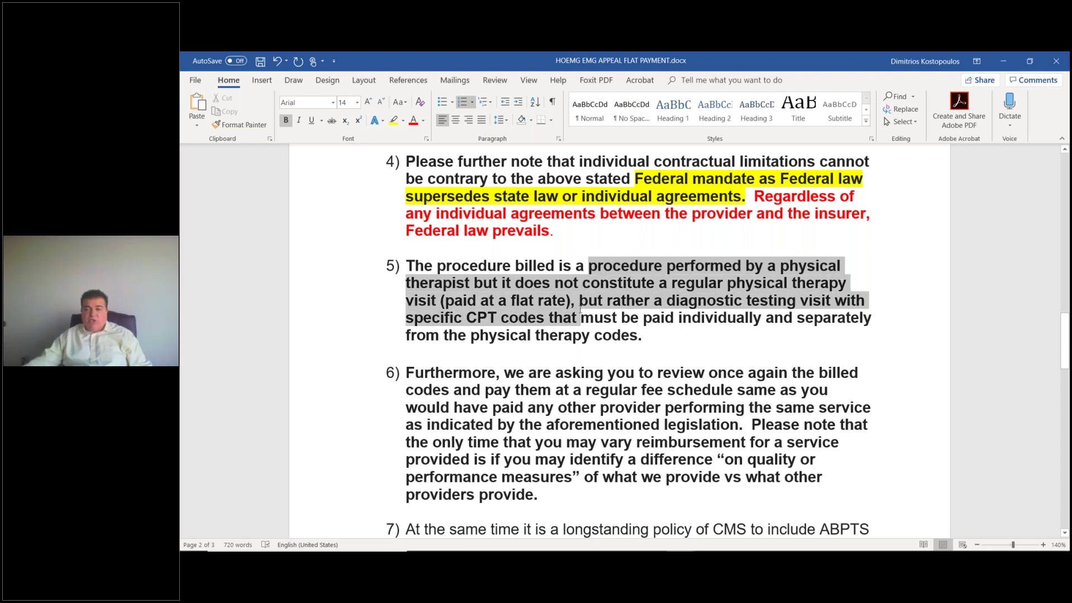
{"action": "left_click_drag", "start_coordinate": [581, 316], "coordinate": [581, 316]}
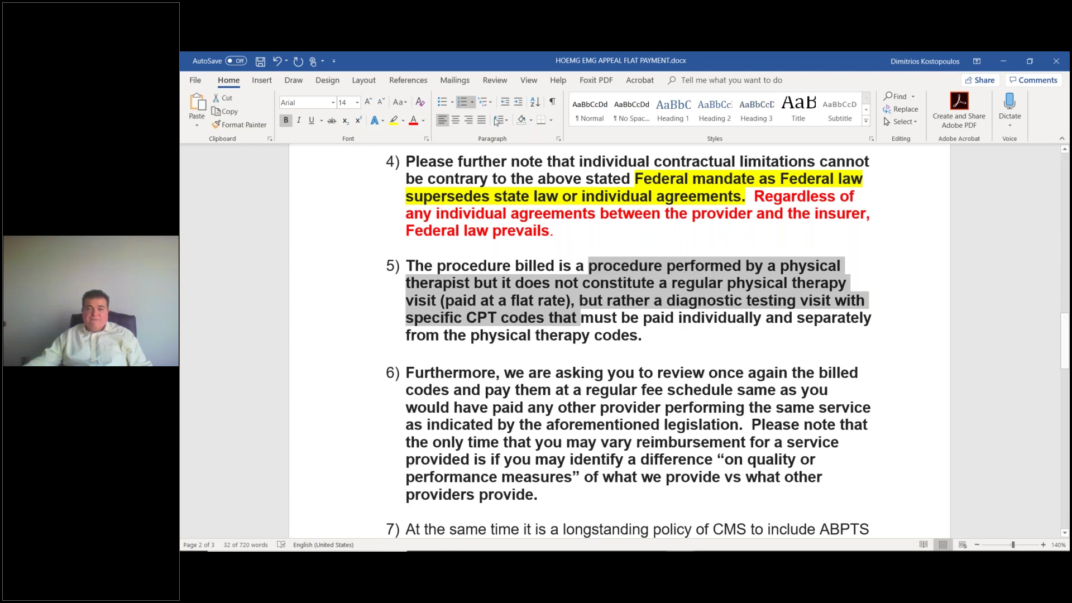
{"action": "left_click", "coordinate": [393, 122]}
Colour item 5's text red from "visit (paid at a flat rate)," through "diagnostic testing visit with specific CPT codes that".
{"action": "left_click_drag", "start_coordinate": [436, 300], "coordinate": [572, 303]}
{"action": "left_click", "coordinate": [414, 121]}
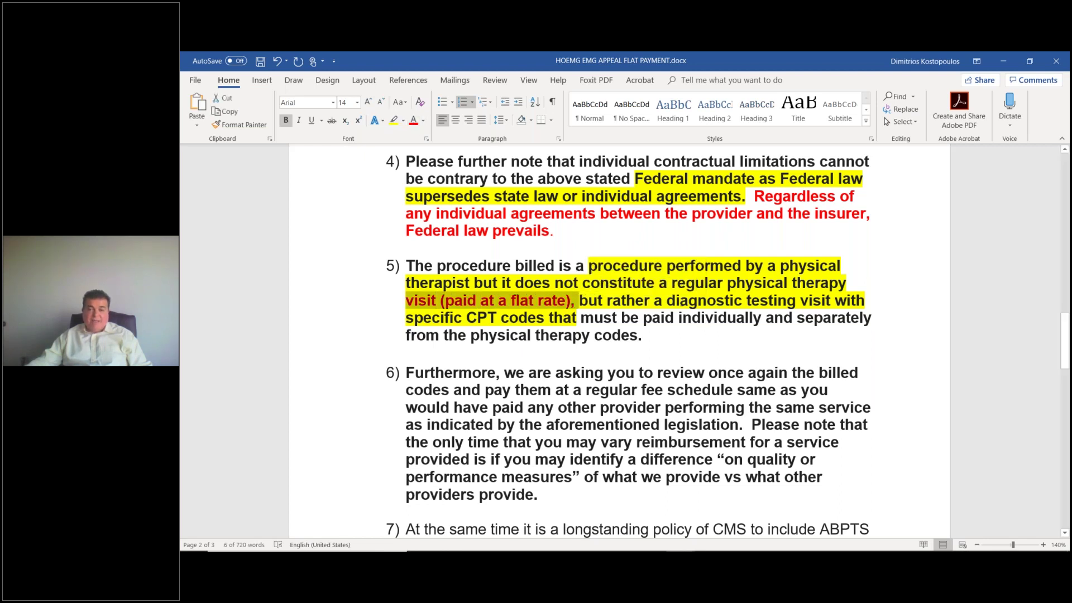
{"action": "left_click_drag", "start_coordinate": [604, 298], "coordinate": [592, 318]}
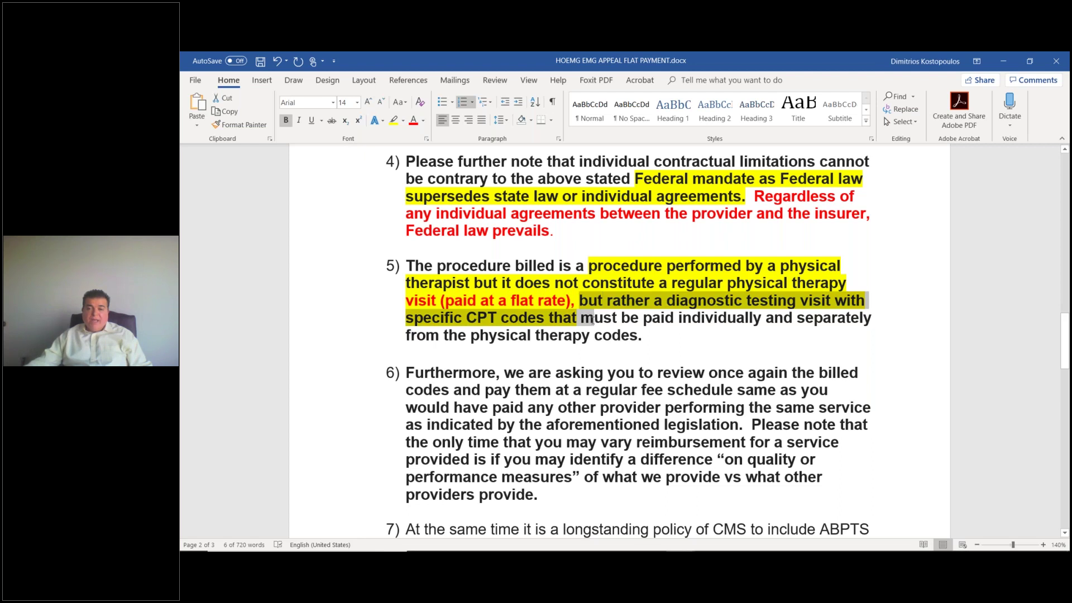
{"action": "left_click", "coordinate": [413, 120]}
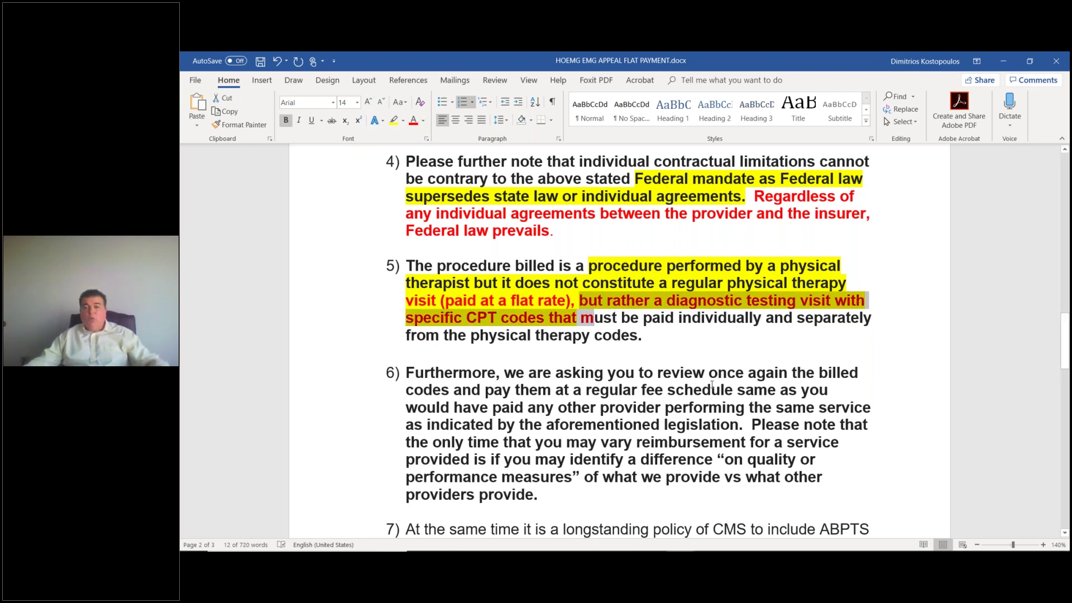
Extend item 5's yellow highlight through "must be paid individually and separately from the physical therapy codes.".
{"action": "scroll", "coordinate": [683, 374], "scroll_direction": "down", "scroll_amount": 2}
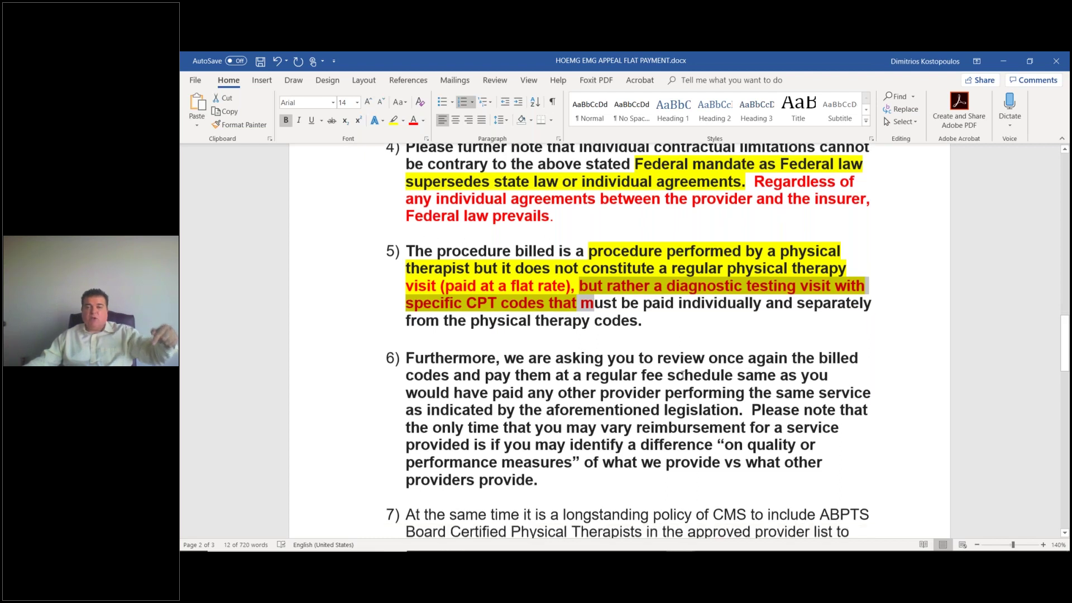
{"action": "left_click_drag", "start_coordinate": [618, 264], "coordinate": [676, 265]}
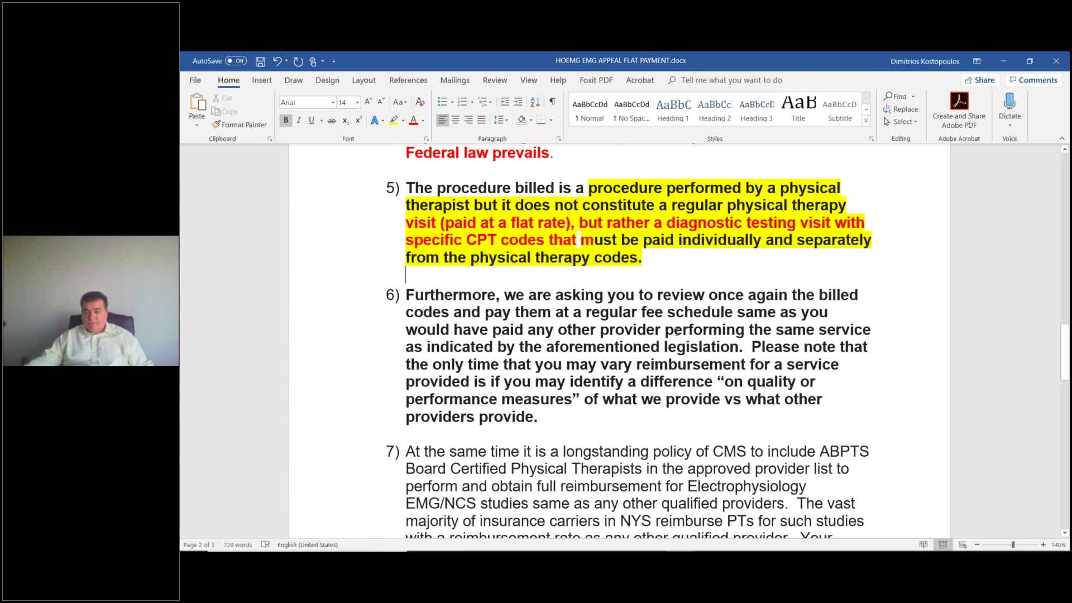
Highlight "pay them at a regular fee schedule same as you would have paid any other provider performing" in yellow in item 6.
{"action": "scroll", "coordinate": [677, 332], "scroll_direction": "down", "scroll_amount": 3}
{"action": "scroll", "coordinate": [678, 332], "scroll_direction": "up", "scroll_amount": 1}
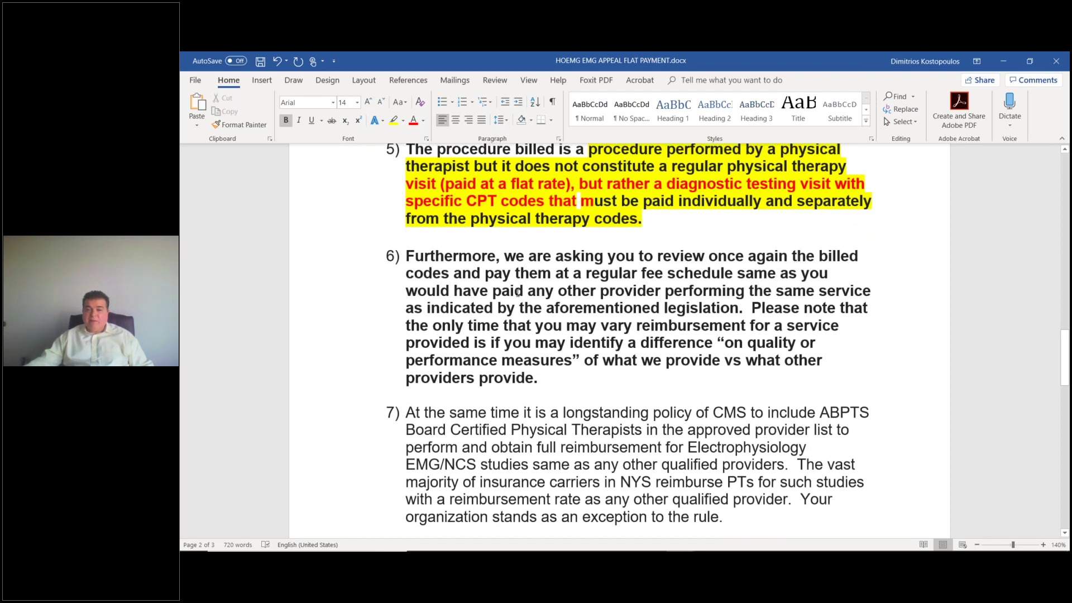
{"action": "left_click_drag", "start_coordinate": [485, 273], "coordinate": [712, 293]}
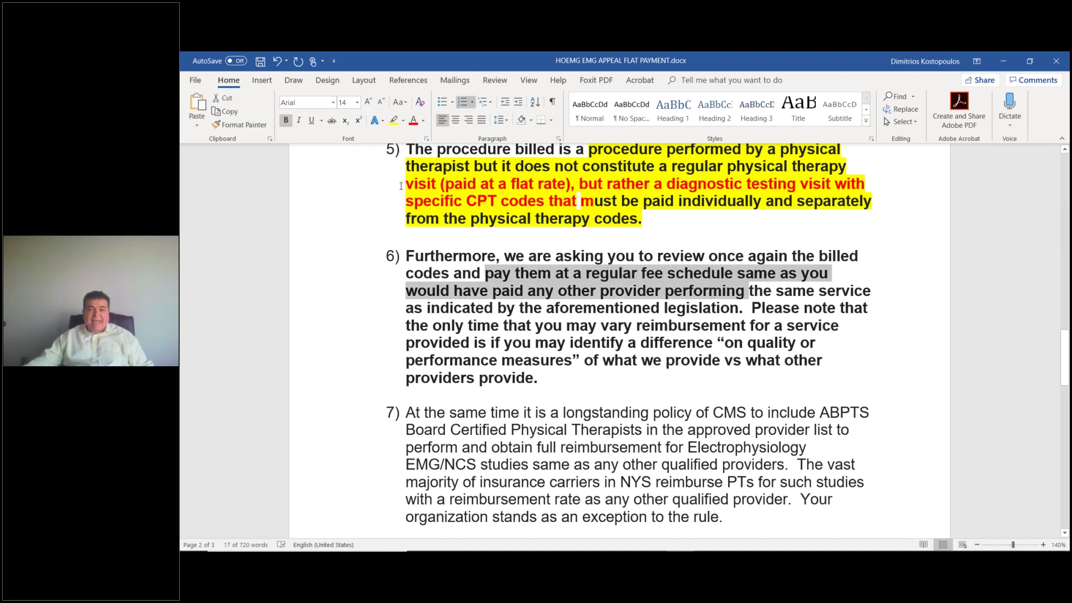
{"action": "left_click", "coordinate": [394, 120]}
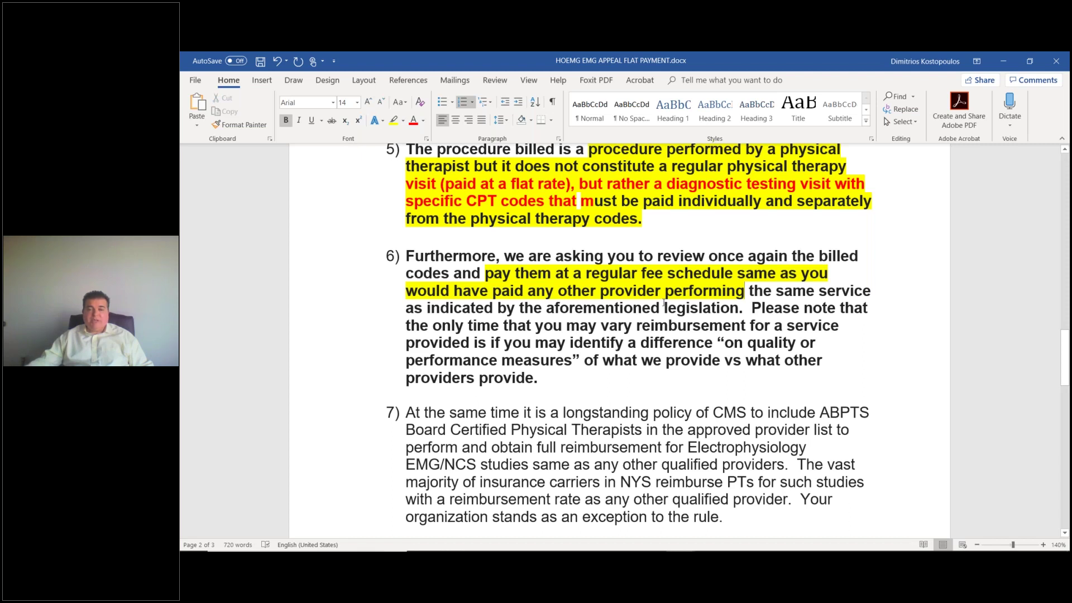
Colour "the same service as indicated by the aforementioned legislation." red in item 6.
{"action": "left_click", "coordinate": [744, 290]}
{"action": "left_click_drag", "start_coordinate": [749, 290], "coordinate": [744, 308]}
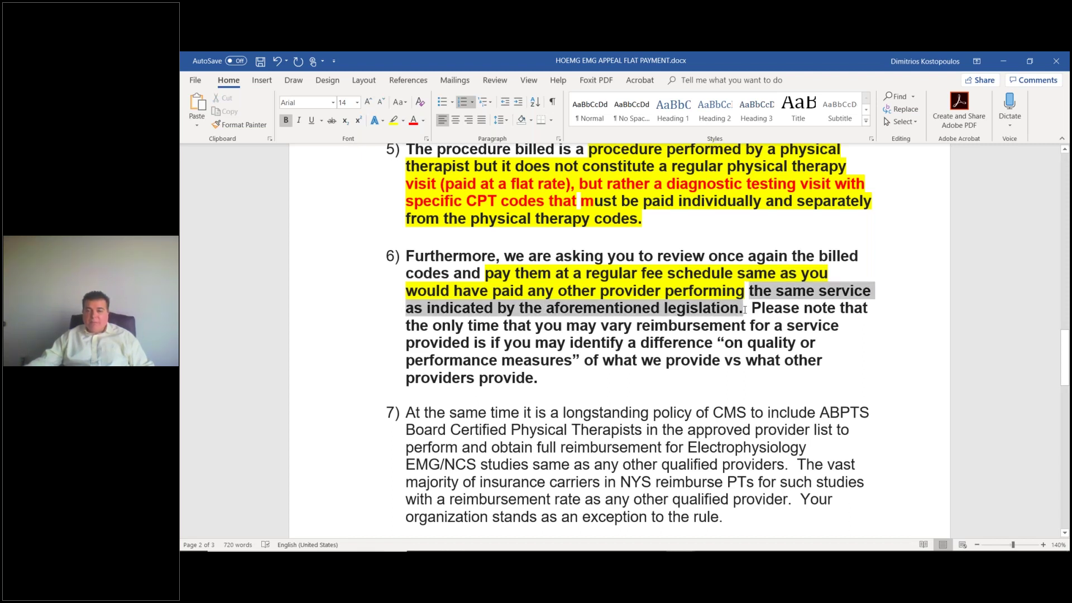
{"action": "left_click", "coordinate": [413, 120]}
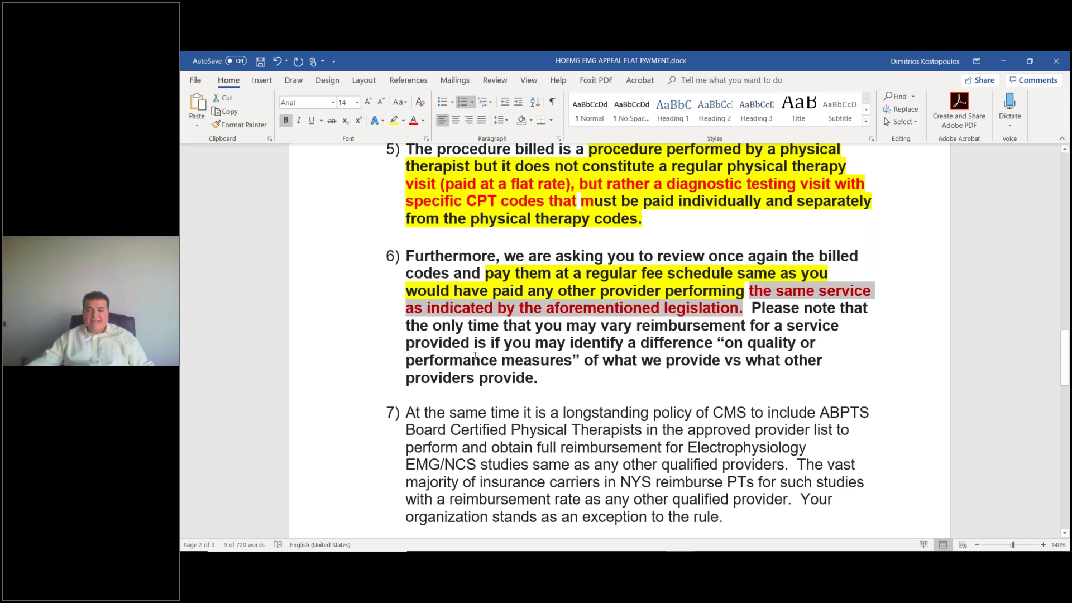
Revisit the whole SEC. 2706 paragraph by selecting it, and select most of item 7 on the CMS policy.
{"action": "scroll", "coordinate": [475, 357], "scroll_direction": "up", "scroll_amount": 7}
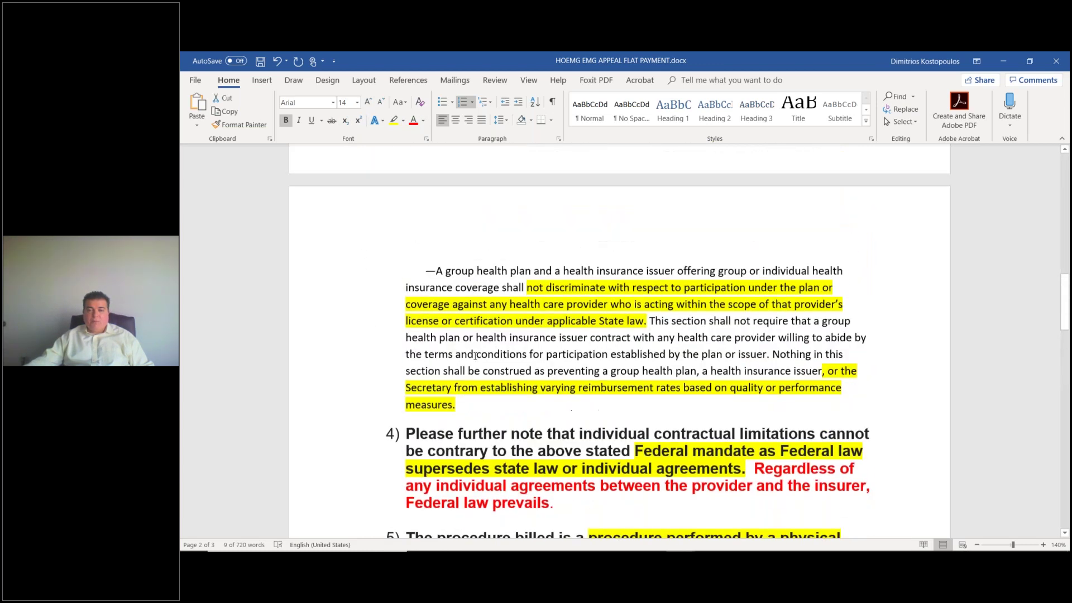
{"action": "scroll", "coordinate": [475, 356], "scroll_direction": "up", "scroll_amount": 1}
{"action": "triple_click", "coordinate": [466, 339]}
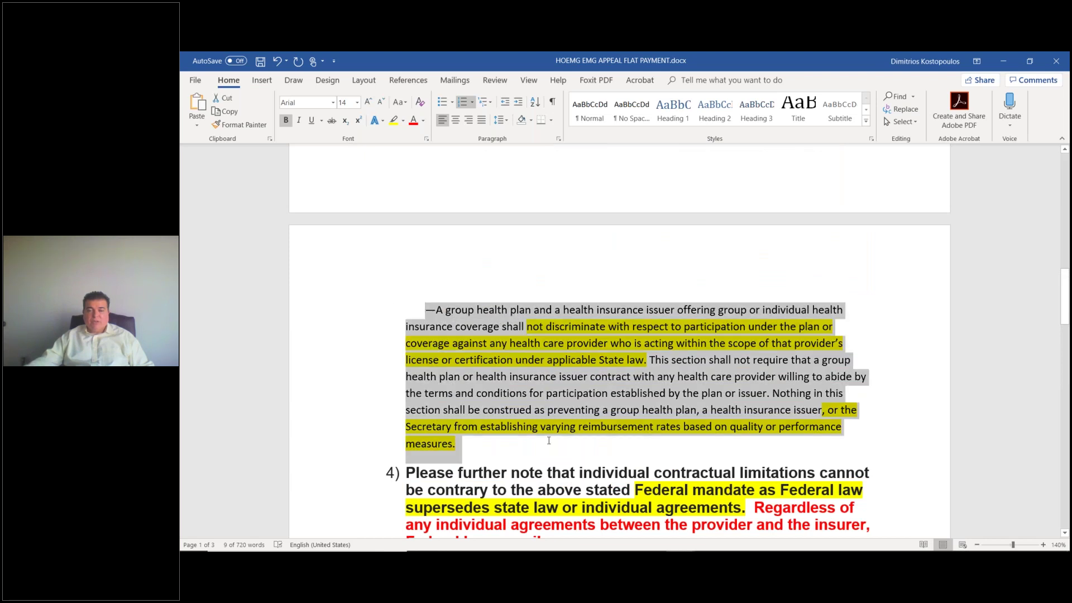
{"action": "scroll", "coordinate": [467, 339], "scroll_direction": "down", "scroll_amount": 1}
{"action": "scroll", "coordinate": [620, 368], "scroll_direction": "down", "scroll_amount": 1}
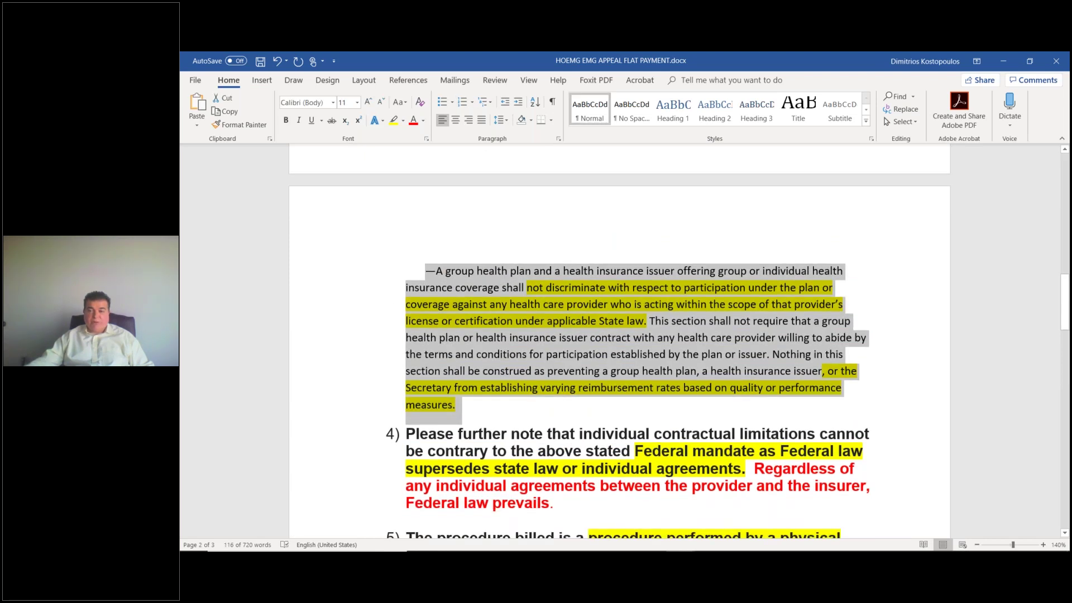
{"action": "scroll", "coordinate": [540, 459], "scroll_direction": "down", "scroll_amount": 10}
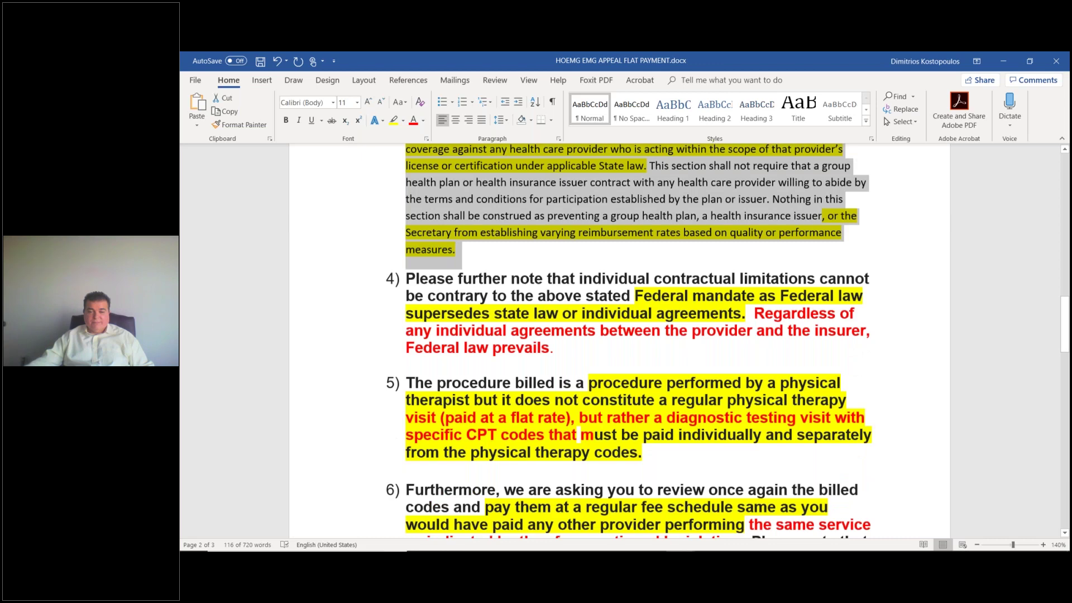
{"action": "scroll", "coordinate": [540, 459], "scroll_direction": "down", "scroll_amount": 3}
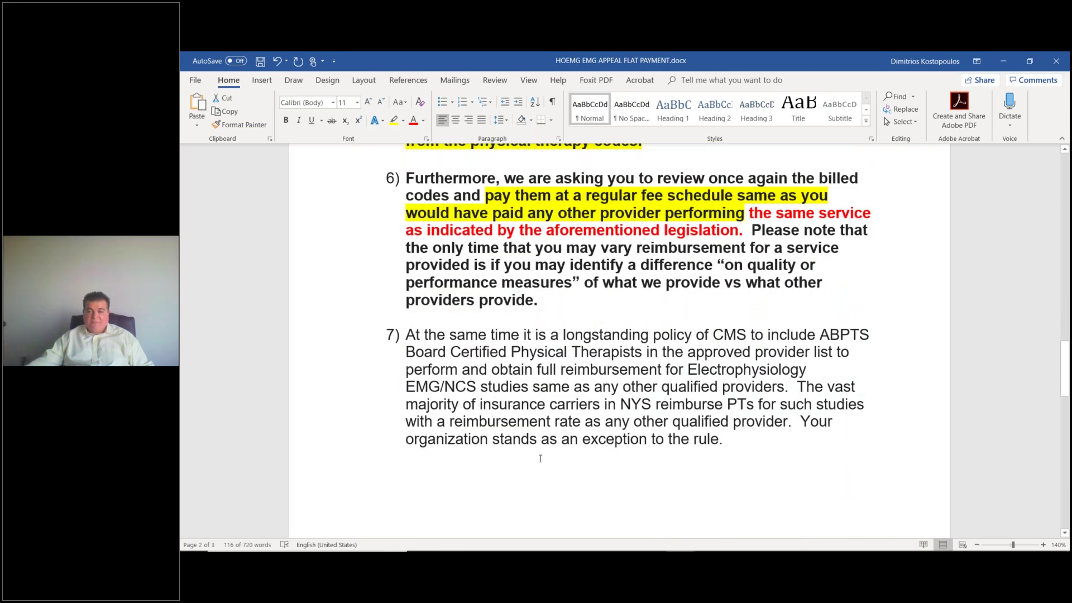
{"action": "scroll", "coordinate": [437, 323], "scroll_direction": "down", "scroll_amount": 1}
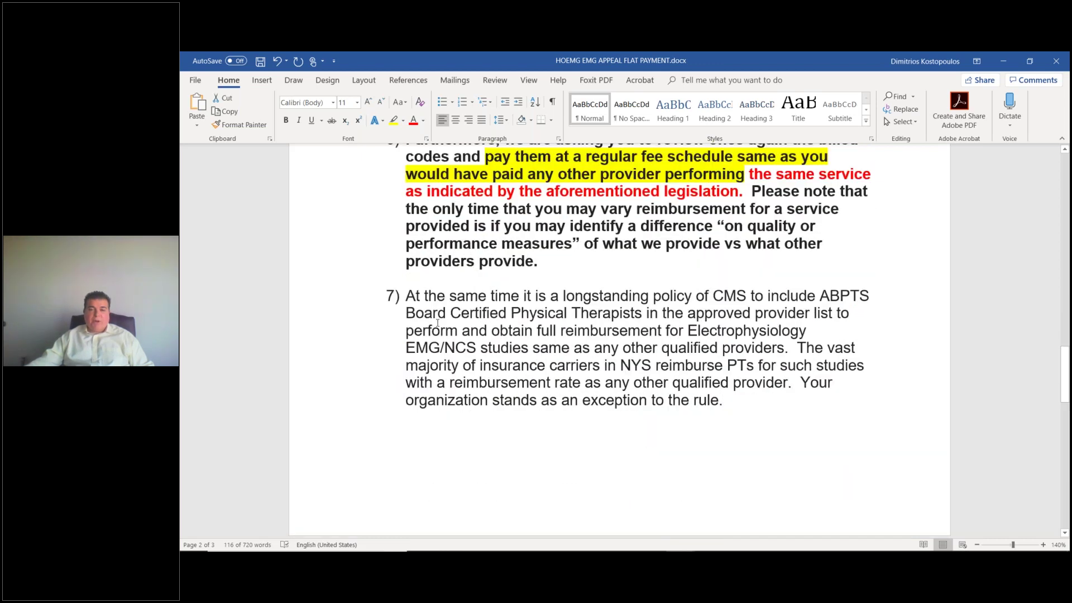
{"action": "left_click_drag", "start_coordinate": [406, 296], "coordinate": [436, 382]}
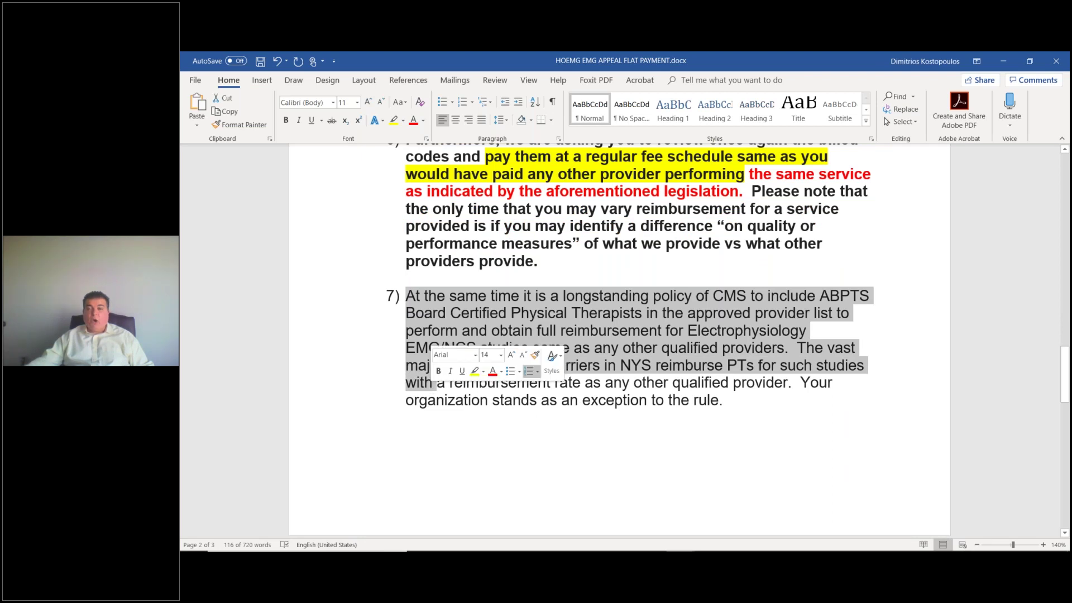
Colour item 6's last sentence light blue, from "Please note that the only time" through "what other providers provide.".
{"action": "left_click_drag", "start_coordinate": [741, 191], "coordinate": [733, 269]}
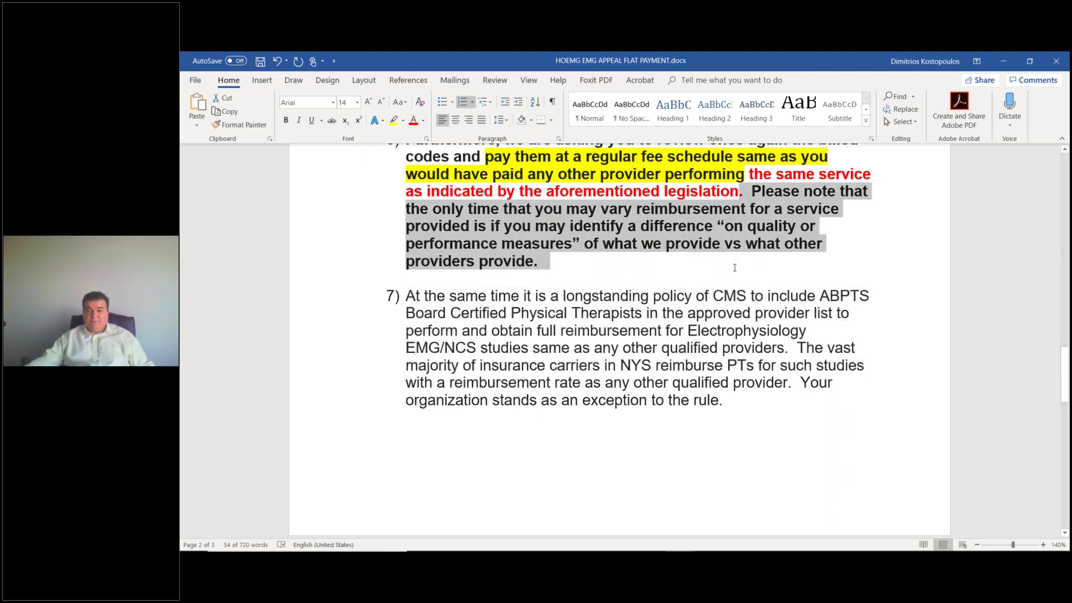
{"action": "left_click", "coordinate": [423, 121]}
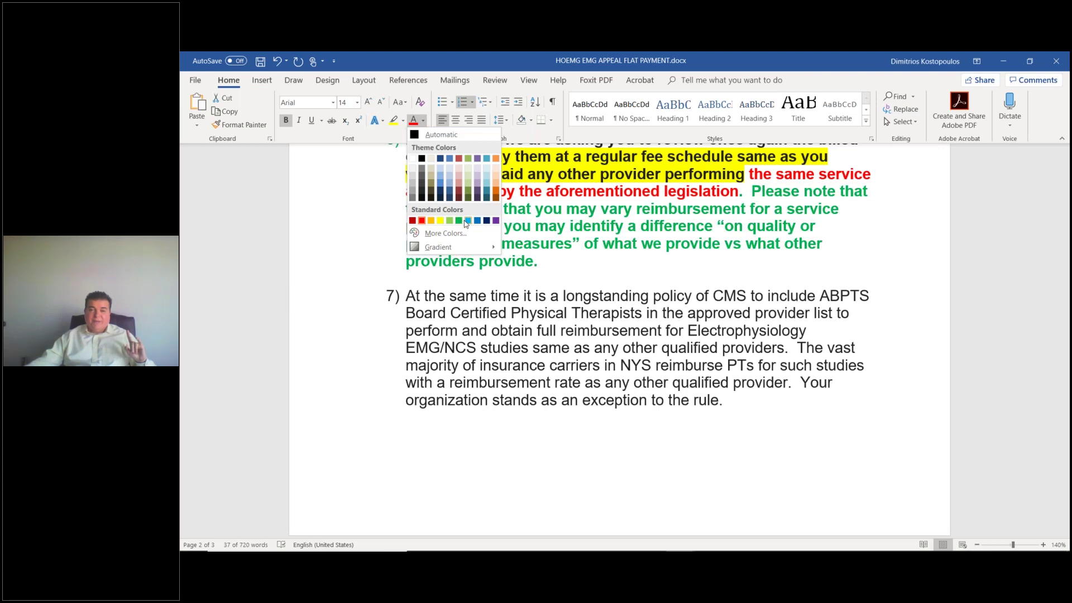
{"action": "left_click", "coordinate": [466, 221]}
{"action": "left_click", "coordinate": [616, 266]}
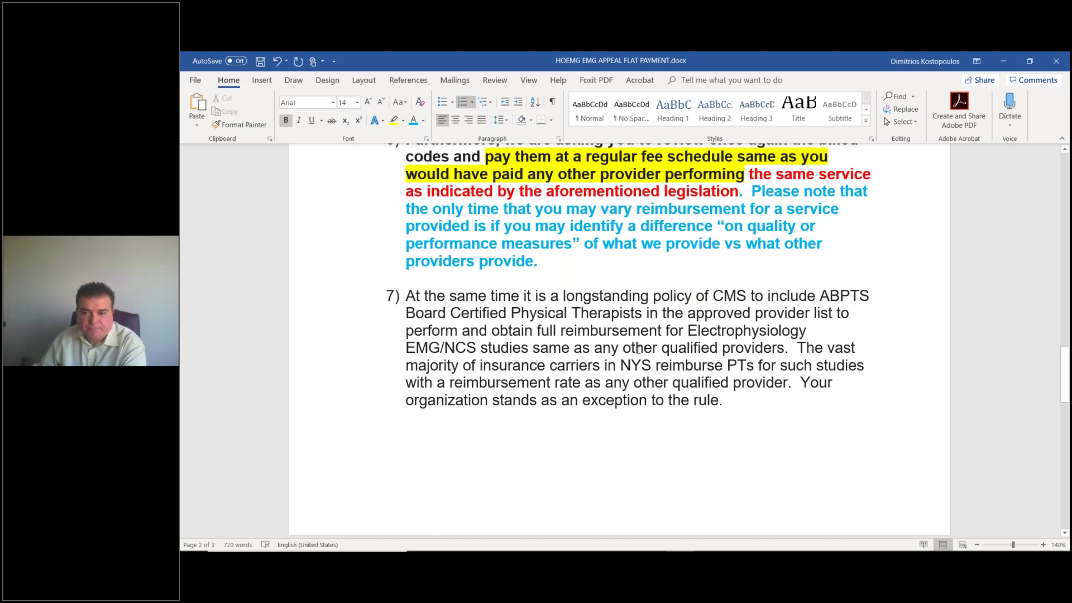
Colour all of item 9 light blue, from "We are asking you to expedite" through "seek legal protection.".
{"action": "scroll", "coordinate": [648, 313], "scroll_direction": "down", "scroll_amount": 3}
{"action": "scroll", "coordinate": [638, 350], "scroll_direction": "down", "scroll_amount": 8}
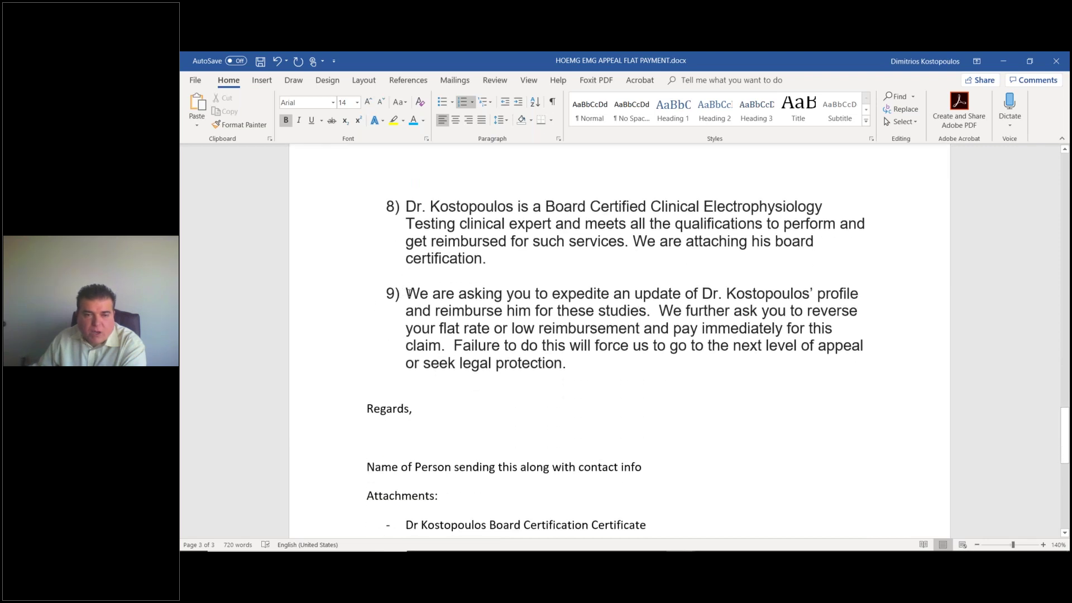
{"action": "left_click_drag", "start_coordinate": [407, 293], "coordinate": [515, 391]}
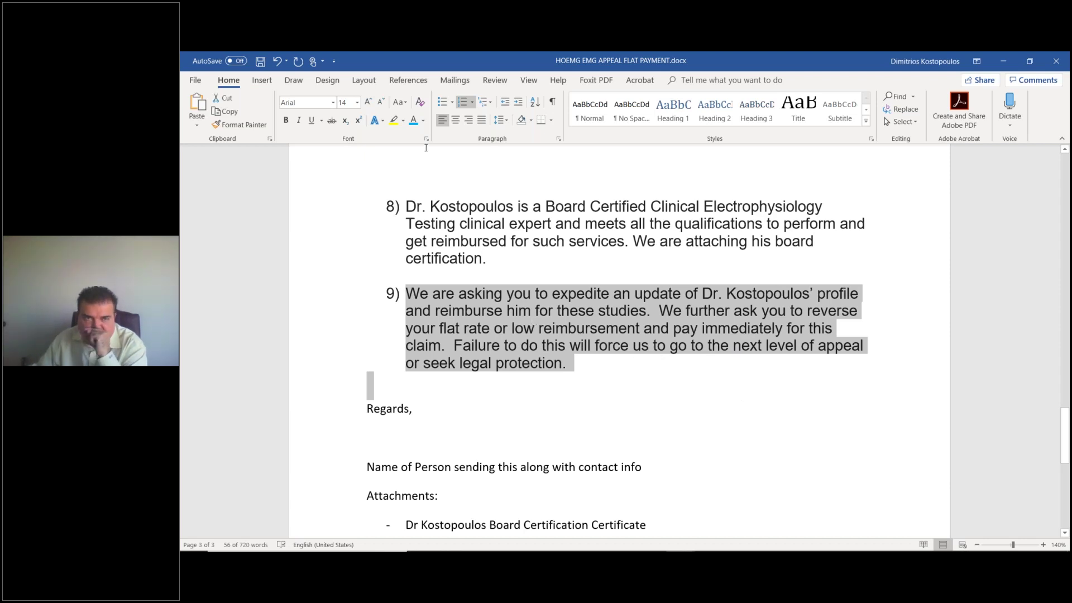
{"action": "left_click", "coordinate": [414, 120]}
{"action": "left_click", "coordinate": [567, 363]}
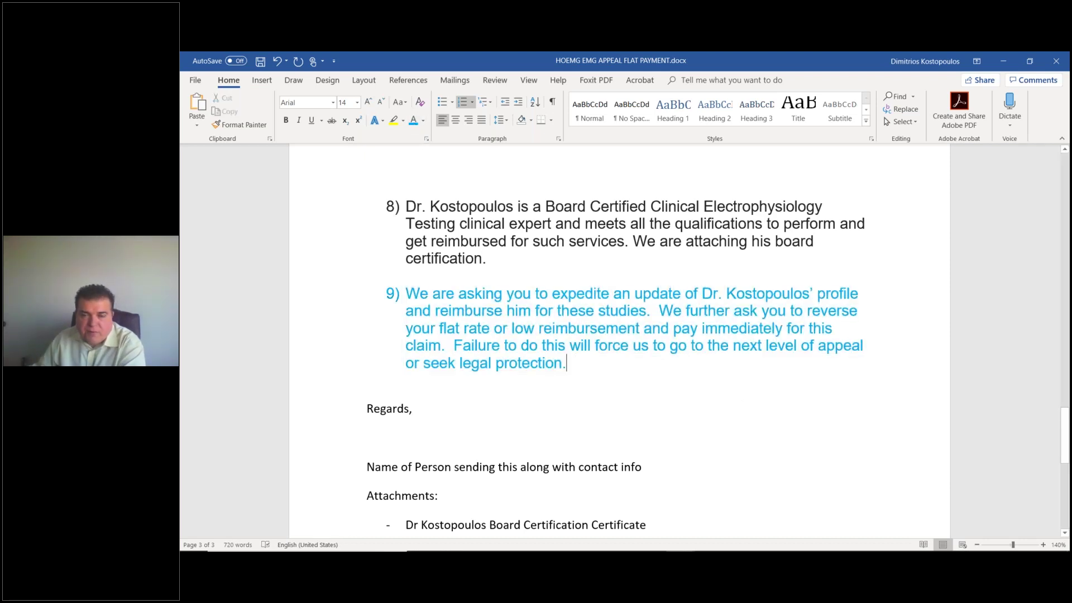
{"action": "scroll", "coordinate": [627, 354], "scroll_direction": "down", "scroll_amount": 1}
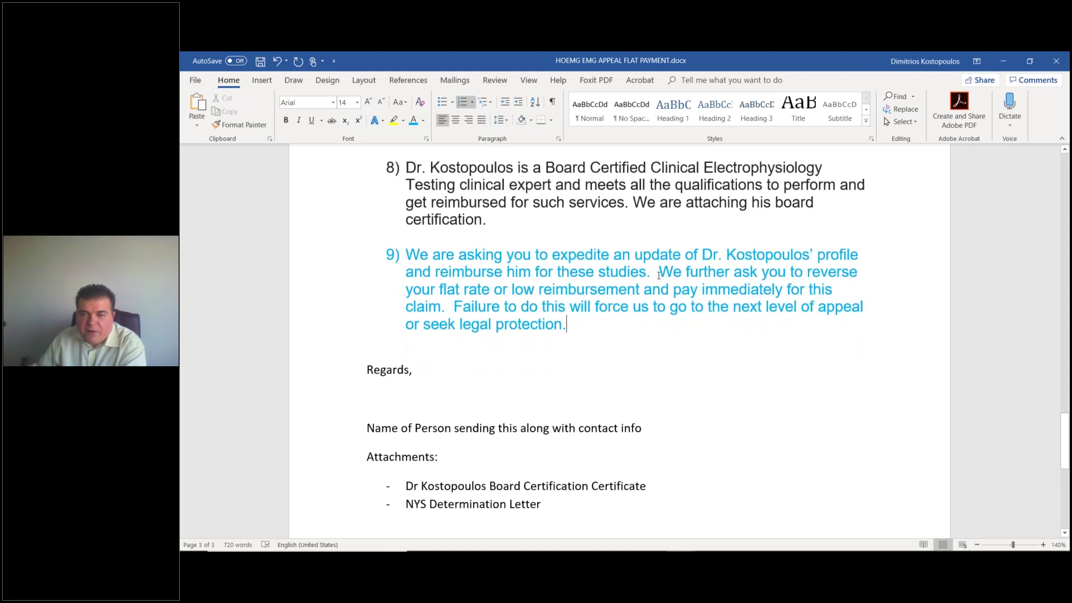
Highlight item 9 in yellow from "We further ask you to reverse" through "seek legal protection.".
{"action": "left_click_drag", "start_coordinate": [658, 272], "coordinate": [646, 340]}
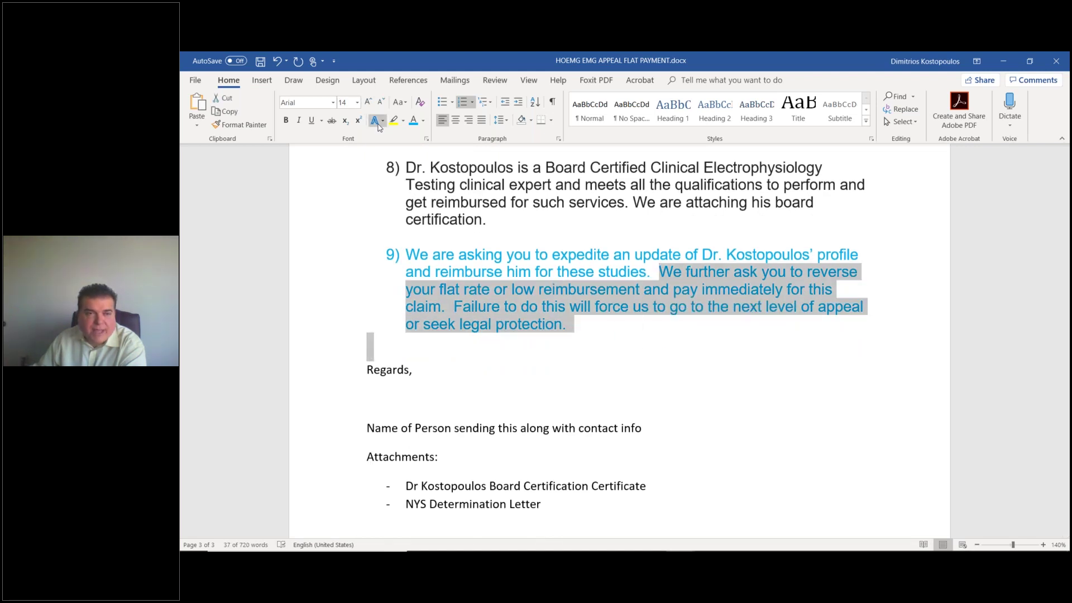
{"action": "left_click", "coordinate": [394, 120]}
{"action": "left_click", "coordinate": [636, 342]}
{"action": "left_click", "coordinate": [631, 382]}
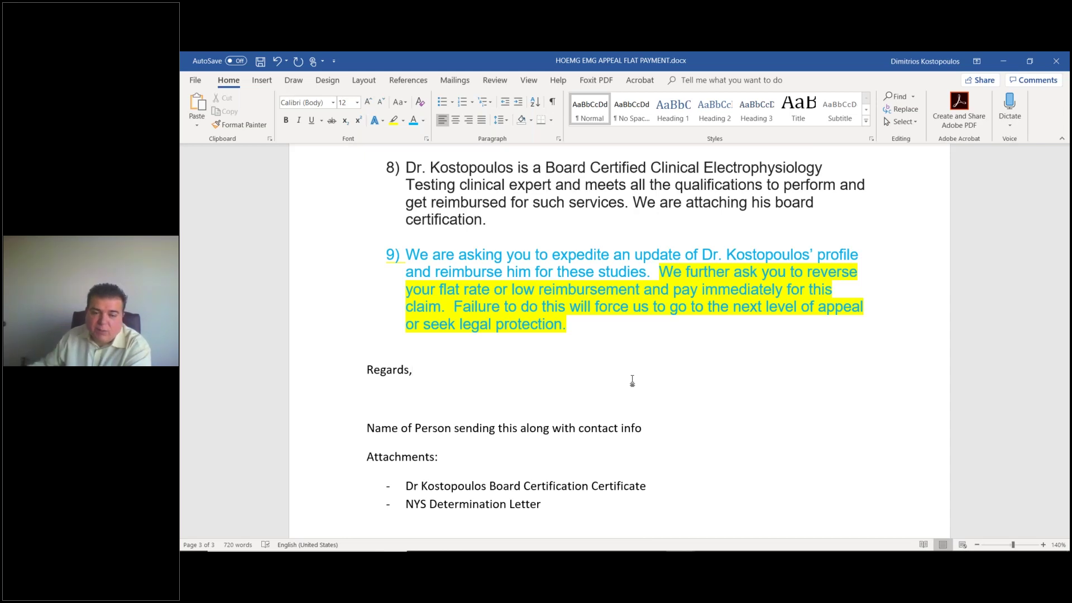
Review the letter's marked passages again, from item 7 back through items 6, 5 and 4 to the health plan discrimination paragraph.
{"action": "scroll", "coordinate": [999, 459], "scroll_direction": "up", "scroll_amount": 4}
{"action": "scroll", "coordinate": [998, 459], "scroll_direction": "up", "scroll_amount": 15}
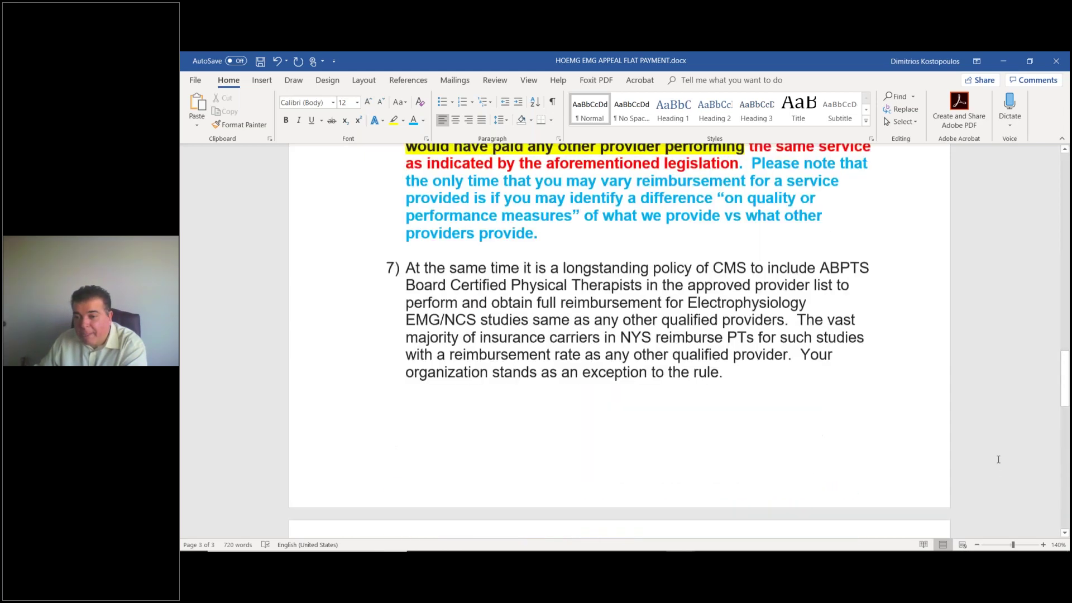
{"action": "scroll", "coordinate": [994, 460], "scroll_direction": "down", "scroll_amount": 2}
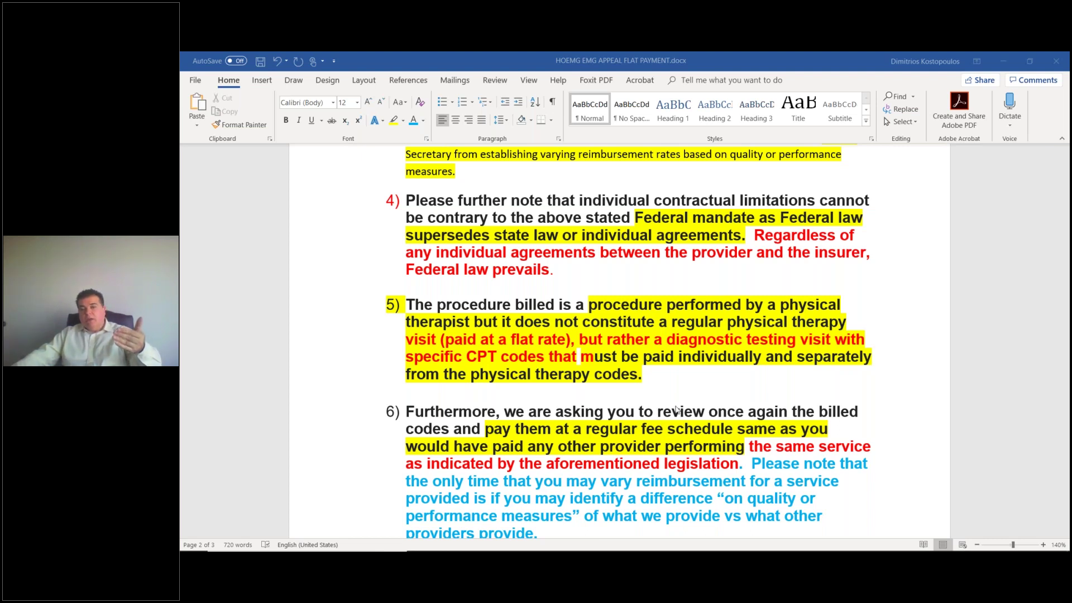
{"action": "left_click", "coordinate": [675, 404]}
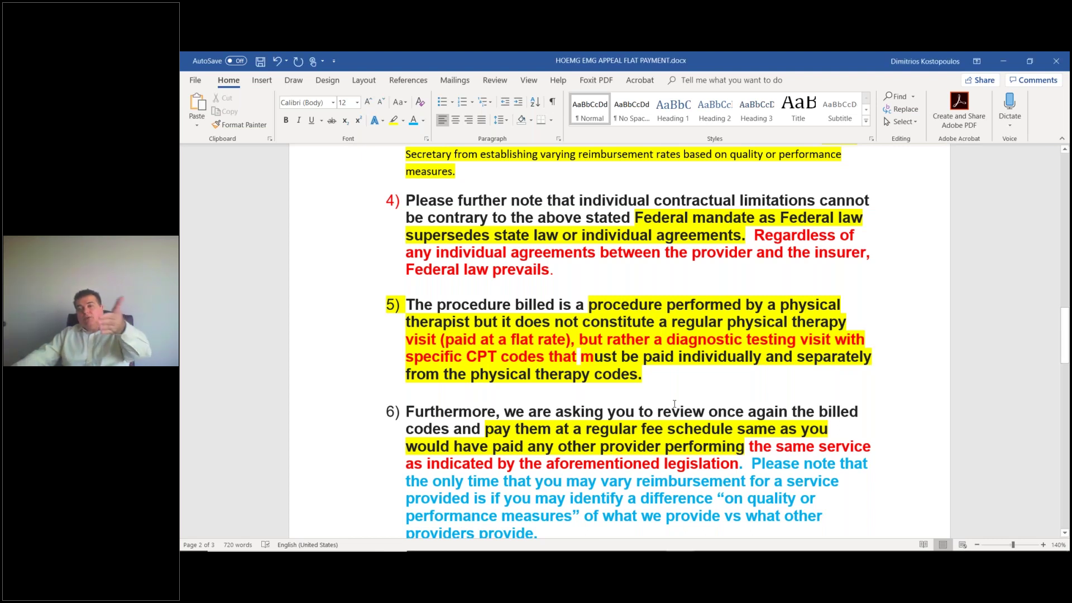
{"action": "scroll", "coordinate": [674, 401], "scroll_direction": "up", "scroll_amount": 15}
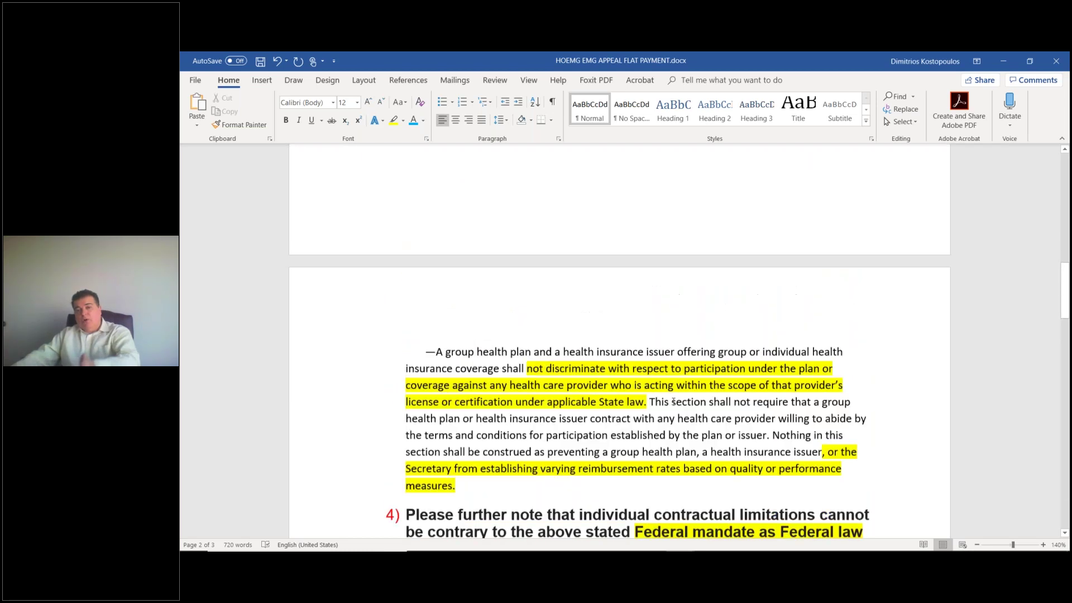
{"action": "scroll", "coordinate": [675, 401], "scroll_direction": "down", "scroll_amount": 10}
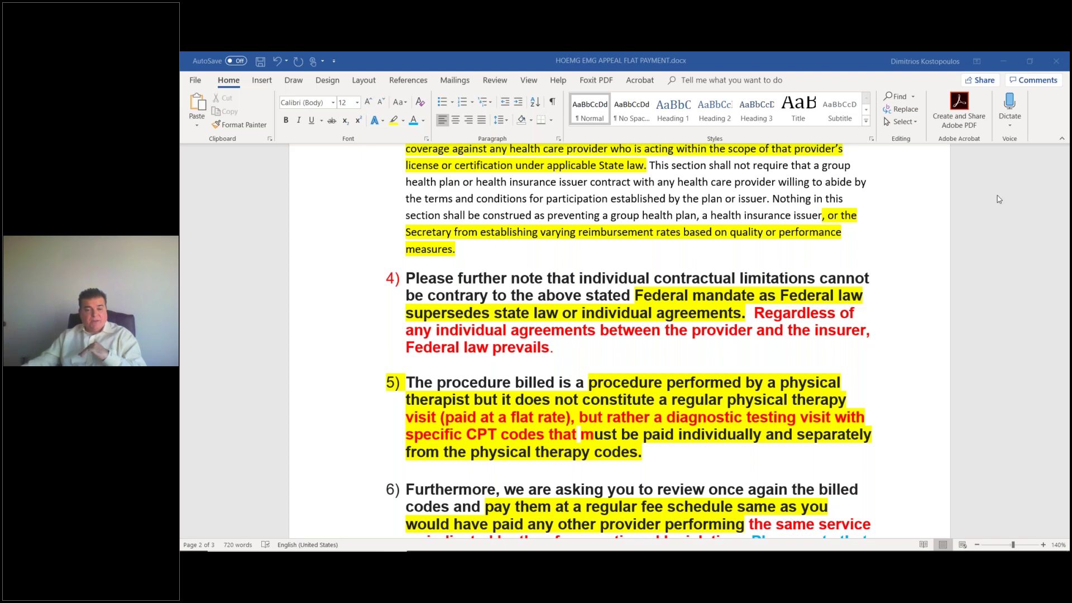
Switch to the HODS appeals spreadsheet in Excel and examine the Instructions sheet across its appeal, state complaint, write-off and lawyer letter columns.
{"action": "mouse_move", "coordinate": [614, 550]}
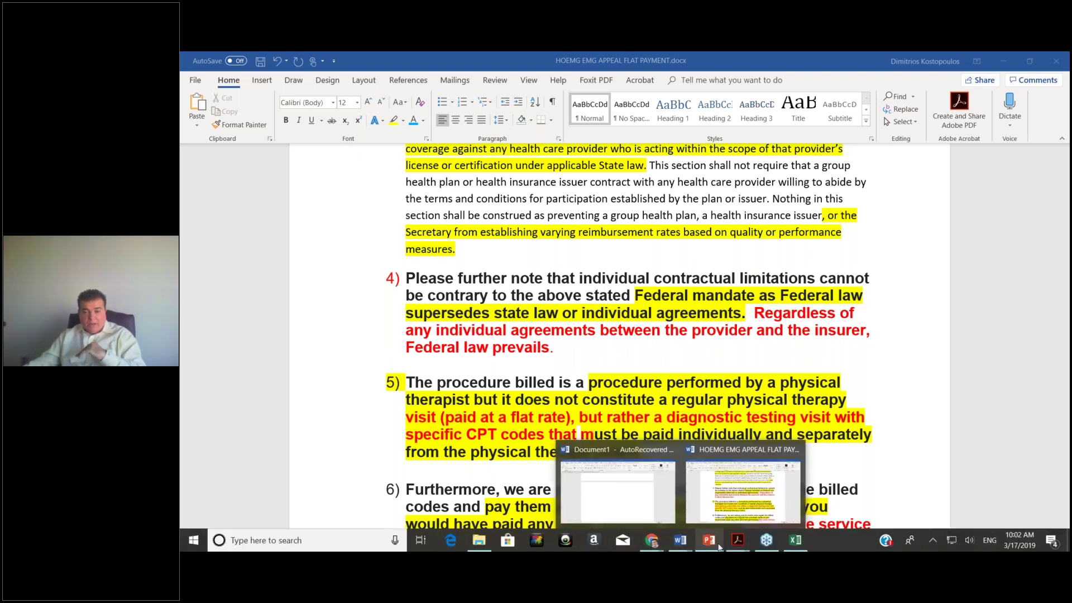
{"action": "left_click", "coordinate": [799, 546]}
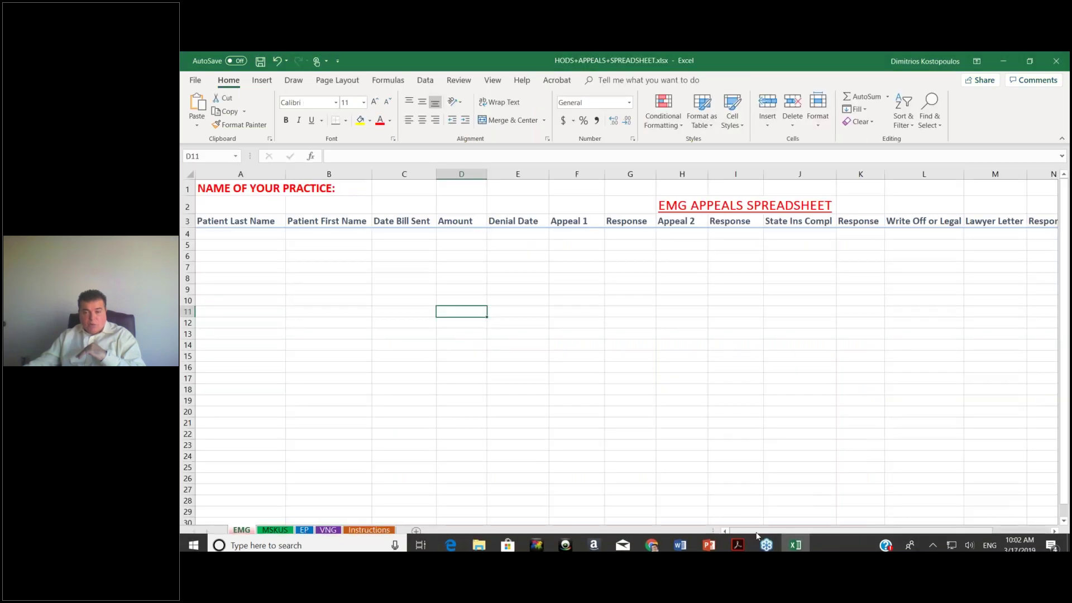
{"action": "left_click", "coordinate": [371, 530]}
{"action": "mouse_move", "coordinate": [821, 532]}
{"action": "left_mouse_down"}
{"action": "mouse_move", "coordinate": [872, 526]}
{"action": "mouse_move", "coordinate": [839, 524]}
{"action": "left_mouse_up"}
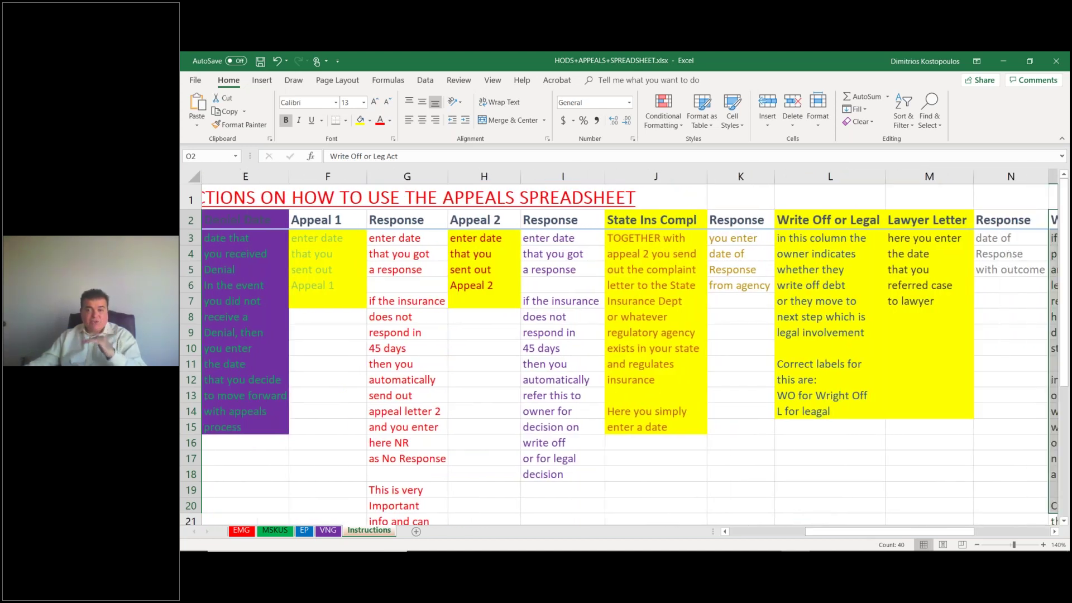
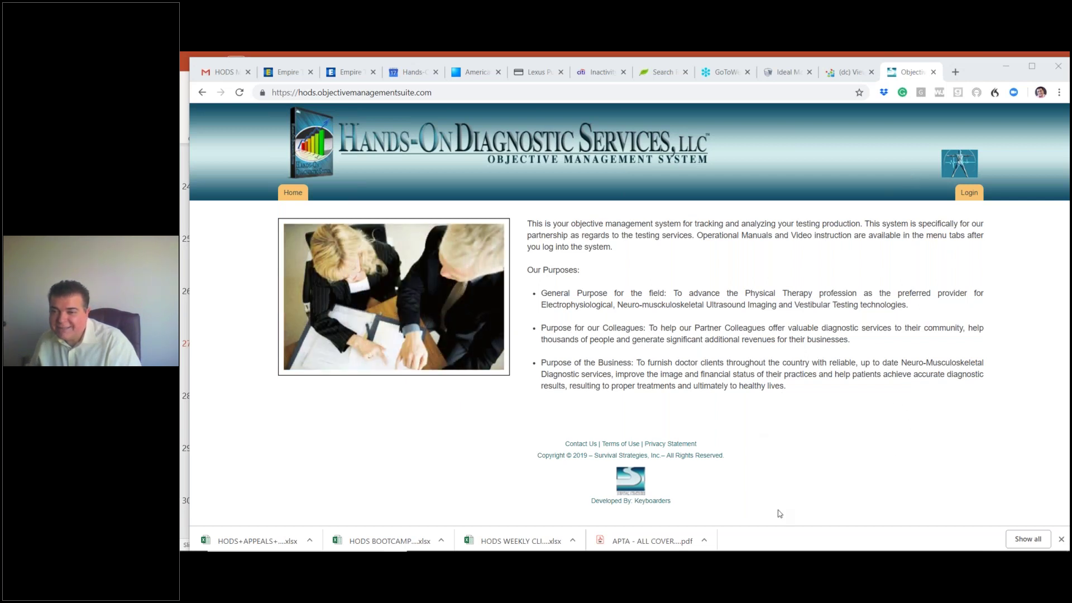
Switch to the HODS BOOTCAMP presentation in PowerPoint and go through the Key Points slide to the Use OMS Reporting slide.
{"action": "mouse_move", "coordinate": [769, 550]}
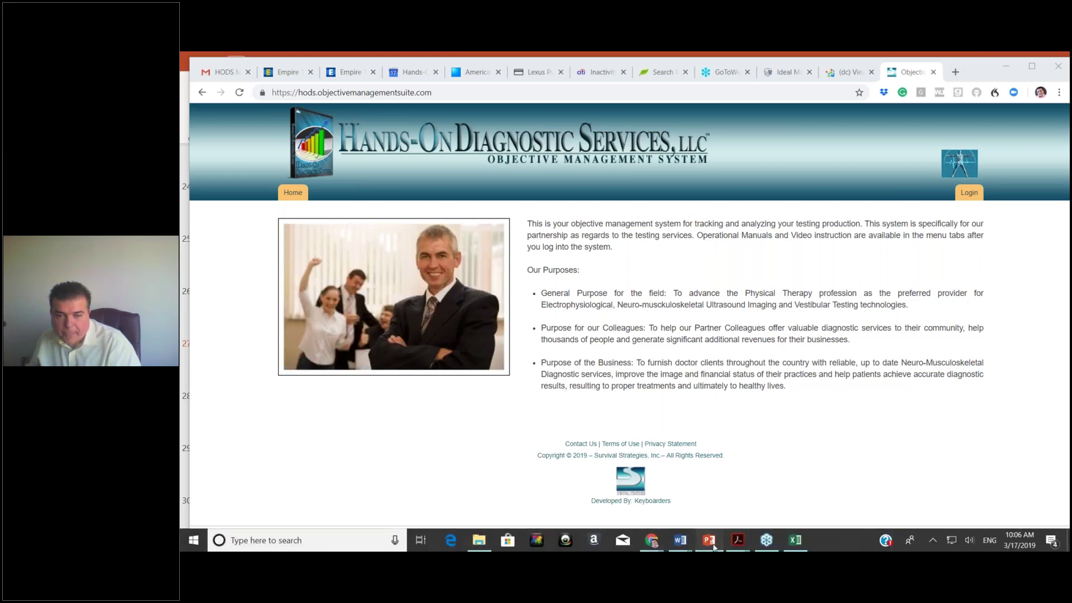
{"action": "left_click", "coordinate": [711, 542]}
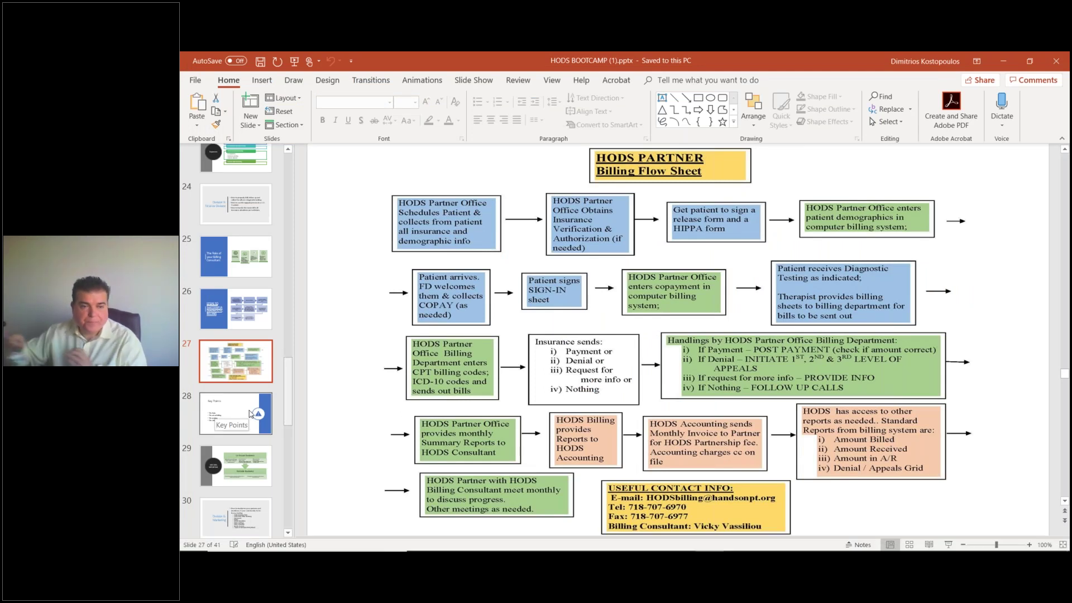
{"action": "left_click", "coordinate": [249, 415]}
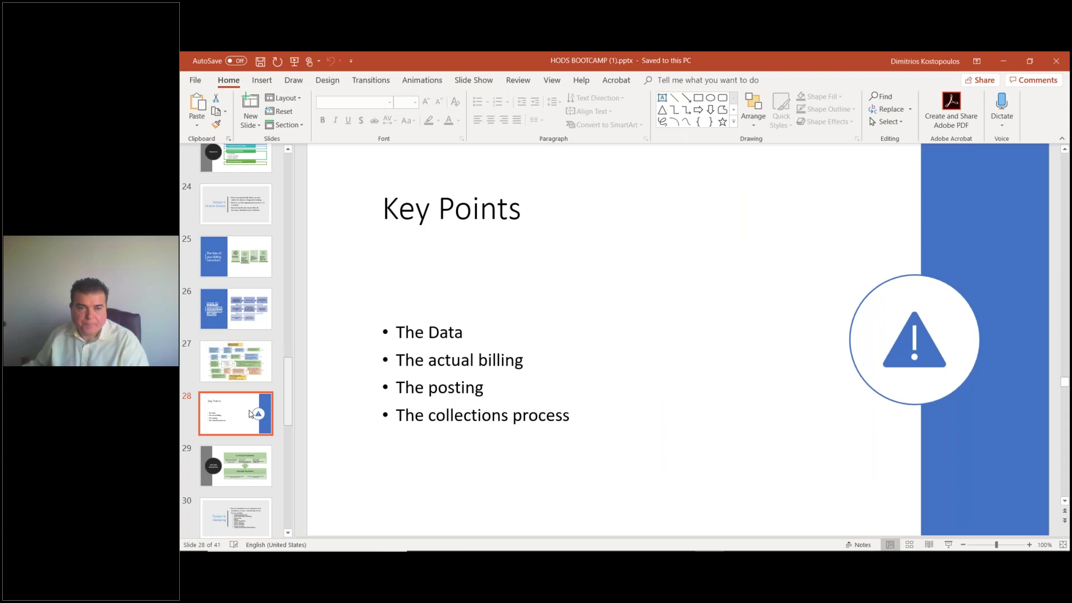
{"action": "left_click", "coordinate": [251, 459]}
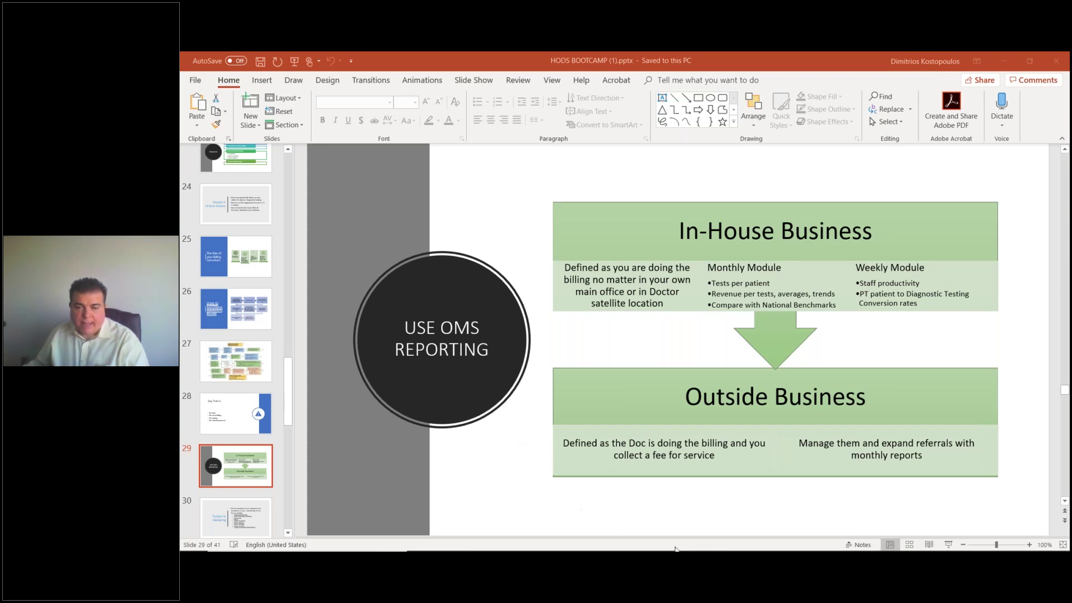
Switch to the Objective Management Suite site in Chrome and log in to the OMS account.
{"action": "mouse_move", "coordinate": [710, 547]}
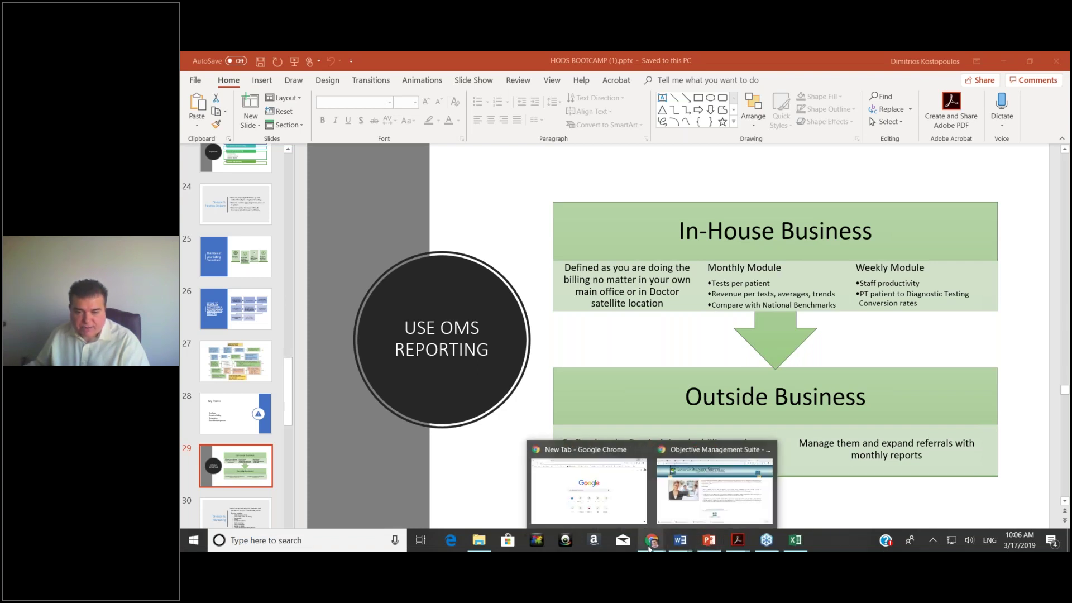
{"action": "mouse_move", "coordinate": [652, 540]}
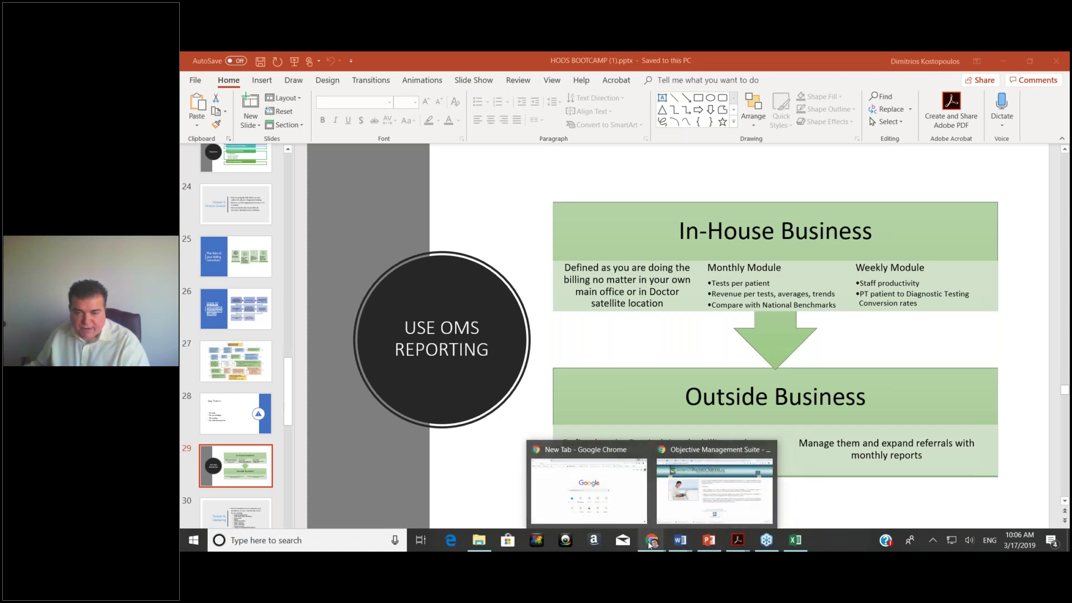
{"action": "left_click", "coordinate": [703, 498]}
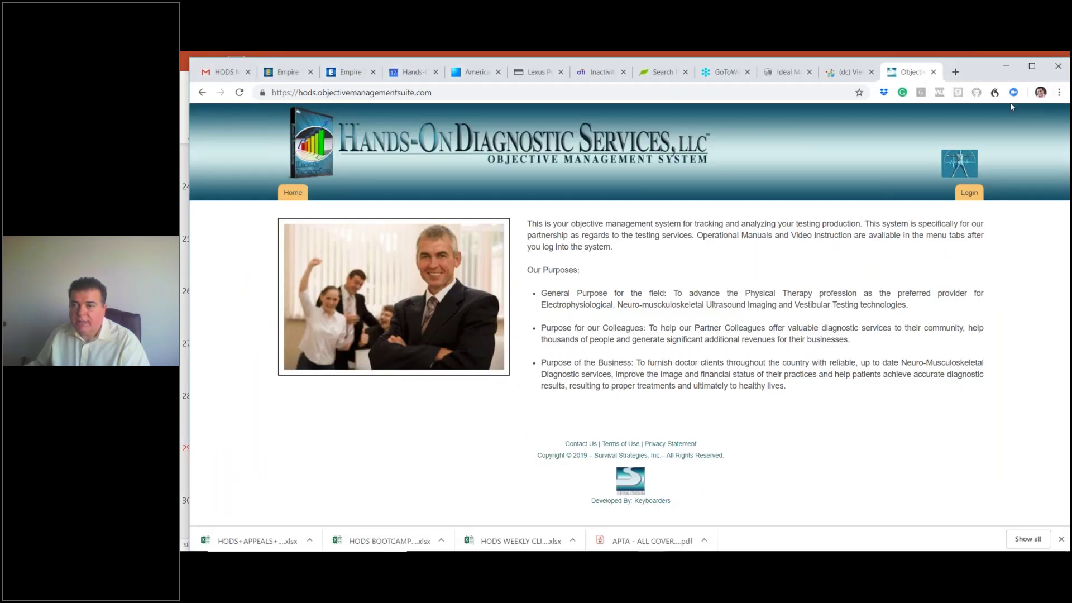
{"action": "left_click", "coordinate": [970, 193]}
{"action": "left_click", "coordinate": [617, 304]}
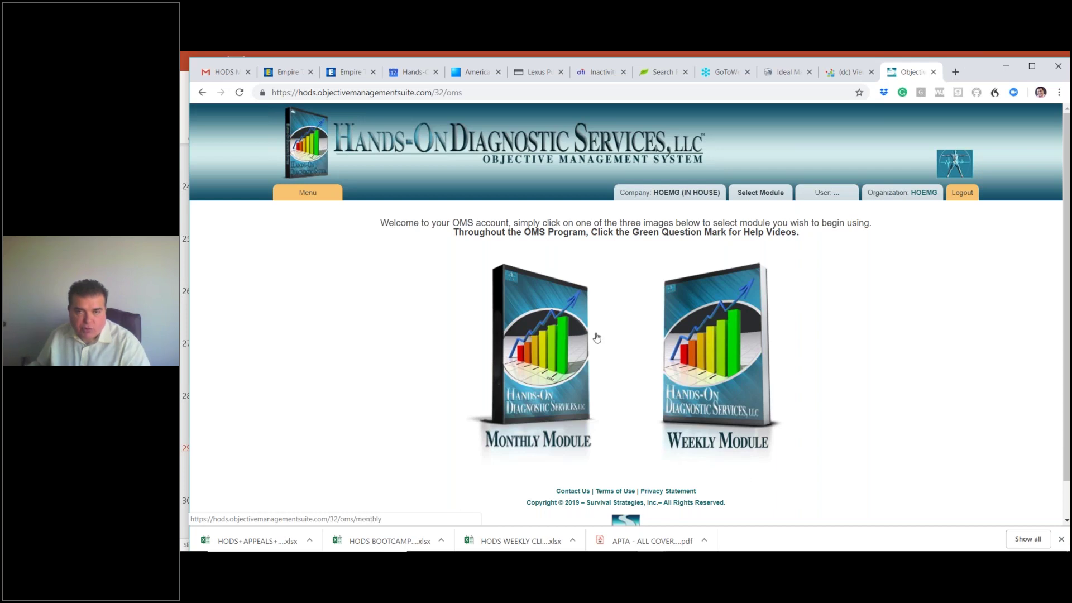
Look at the OMS account's company options and choose HOEMG (IN HOUSE).
{"action": "mouse_move", "coordinate": [663, 192]}
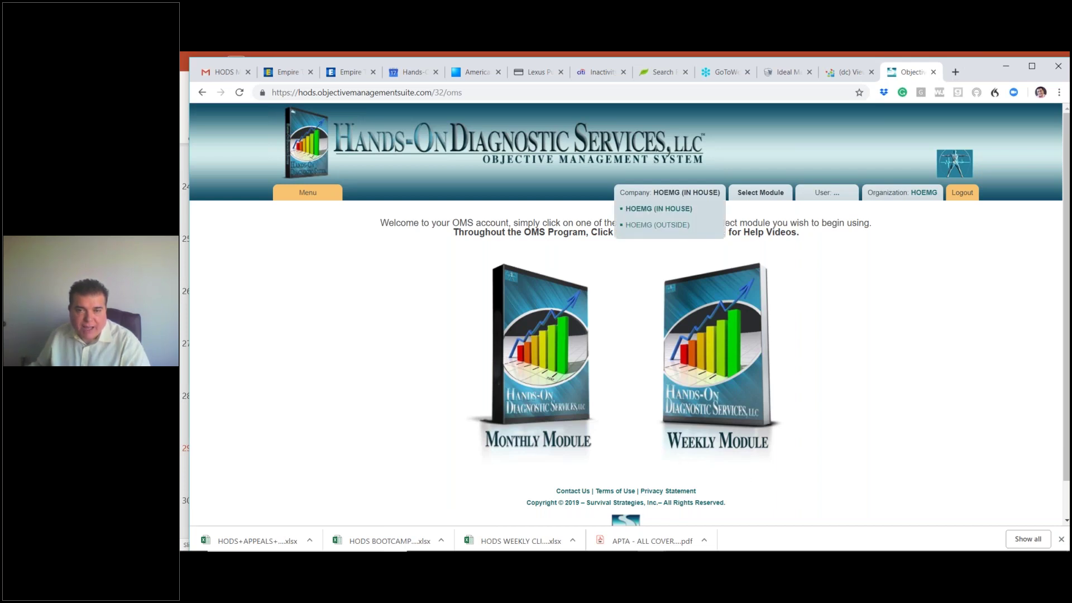
{"action": "left_click", "coordinate": [658, 210]}
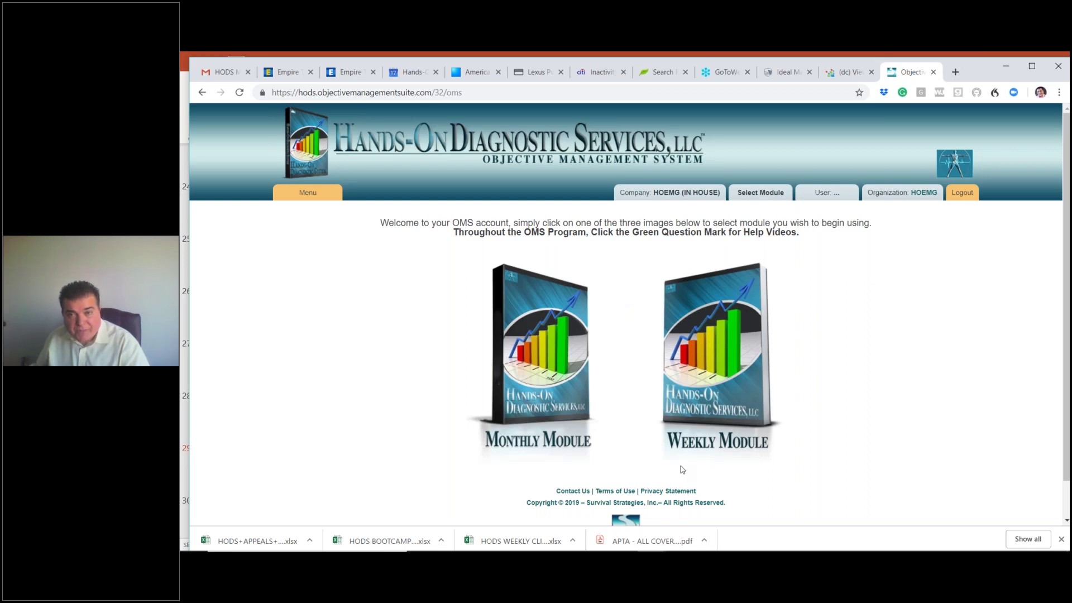
{"action": "mouse_move", "coordinate": [671, 194]}
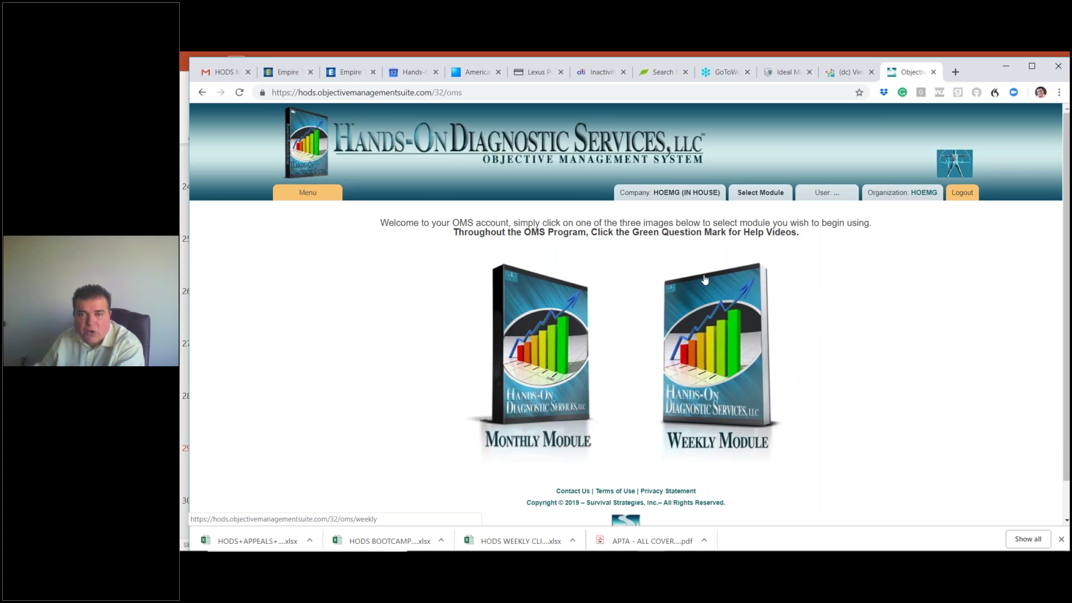
{"action": "mouse_move", "coordinate": [698, 195]}
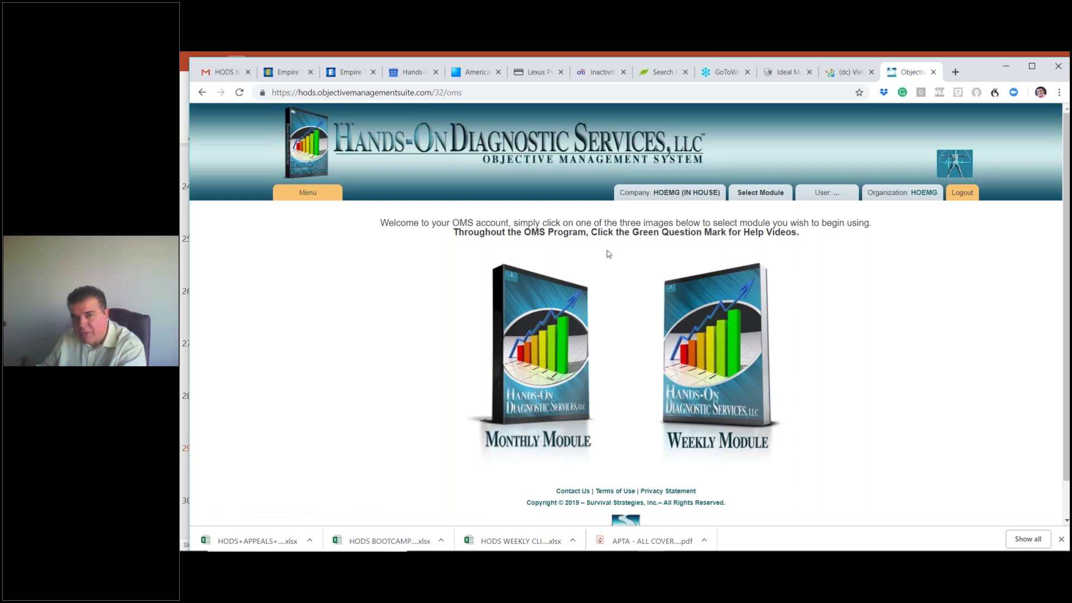
{"action": "mouse_move", "coordinate": [617, 199]}
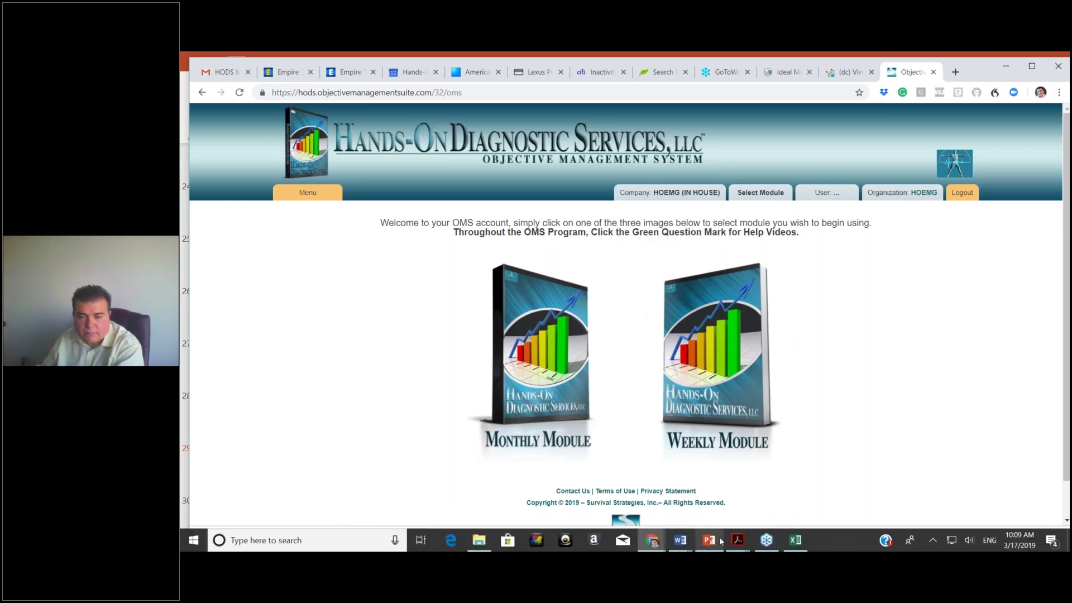
Return to the HODS BOOTCAMP presentation in PowerPoint and display slide 29 on OMS reporting.
{"action": "mouse_move", "coordinate": [709, 540]}
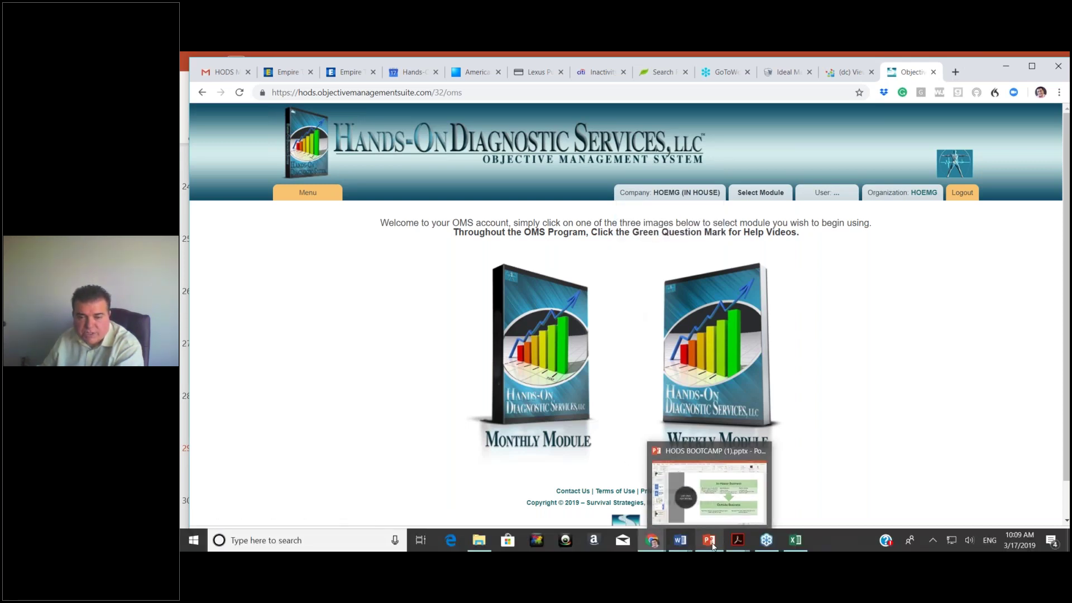
{"action": "left_click", "coordinate": [730, 497]}
{"action": "scroll", "coordinate": [289, 436], "scroll_direction": "down", "scroll_amount": 1}
{"action": "left_click", "coordinate": [255, 336]}
{"action": "left_click", "coordinate": [254, 288]}
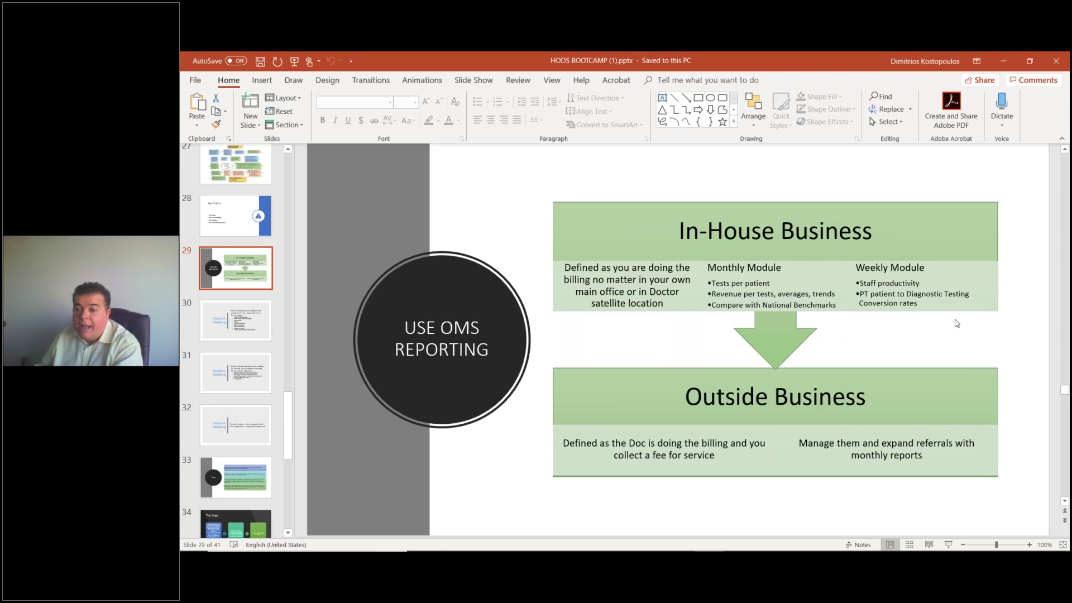